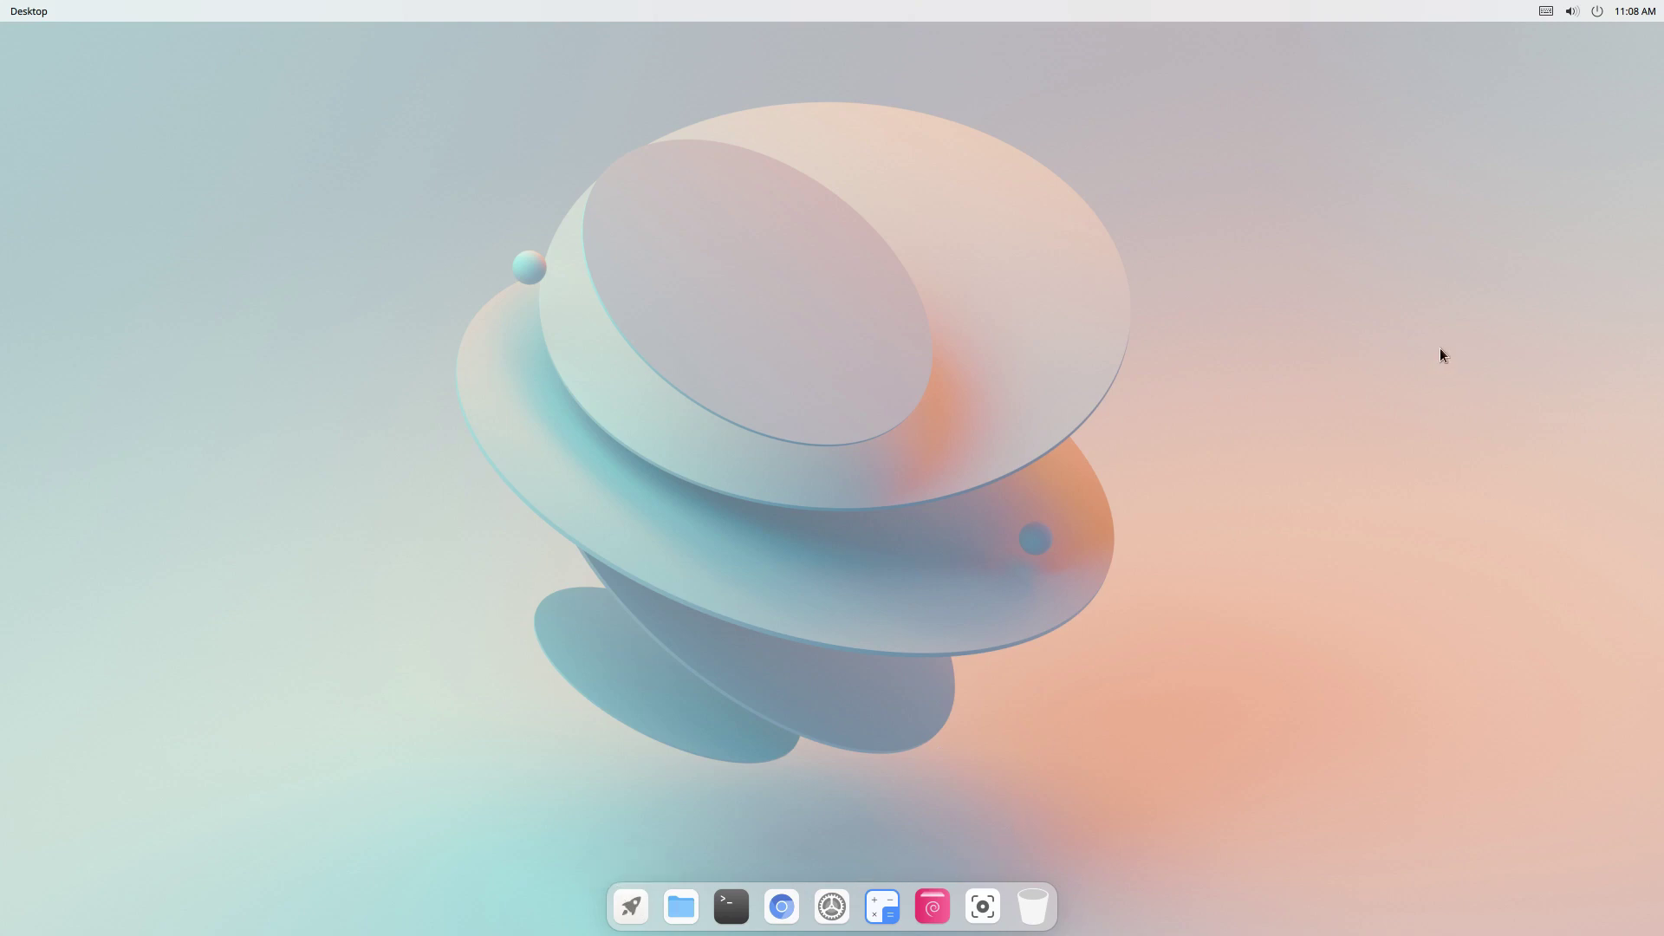
- View the Desktop folder's properties from the desktop menu, then dismiss them
{"action": "right_click", "coordinate": [378, 379]}
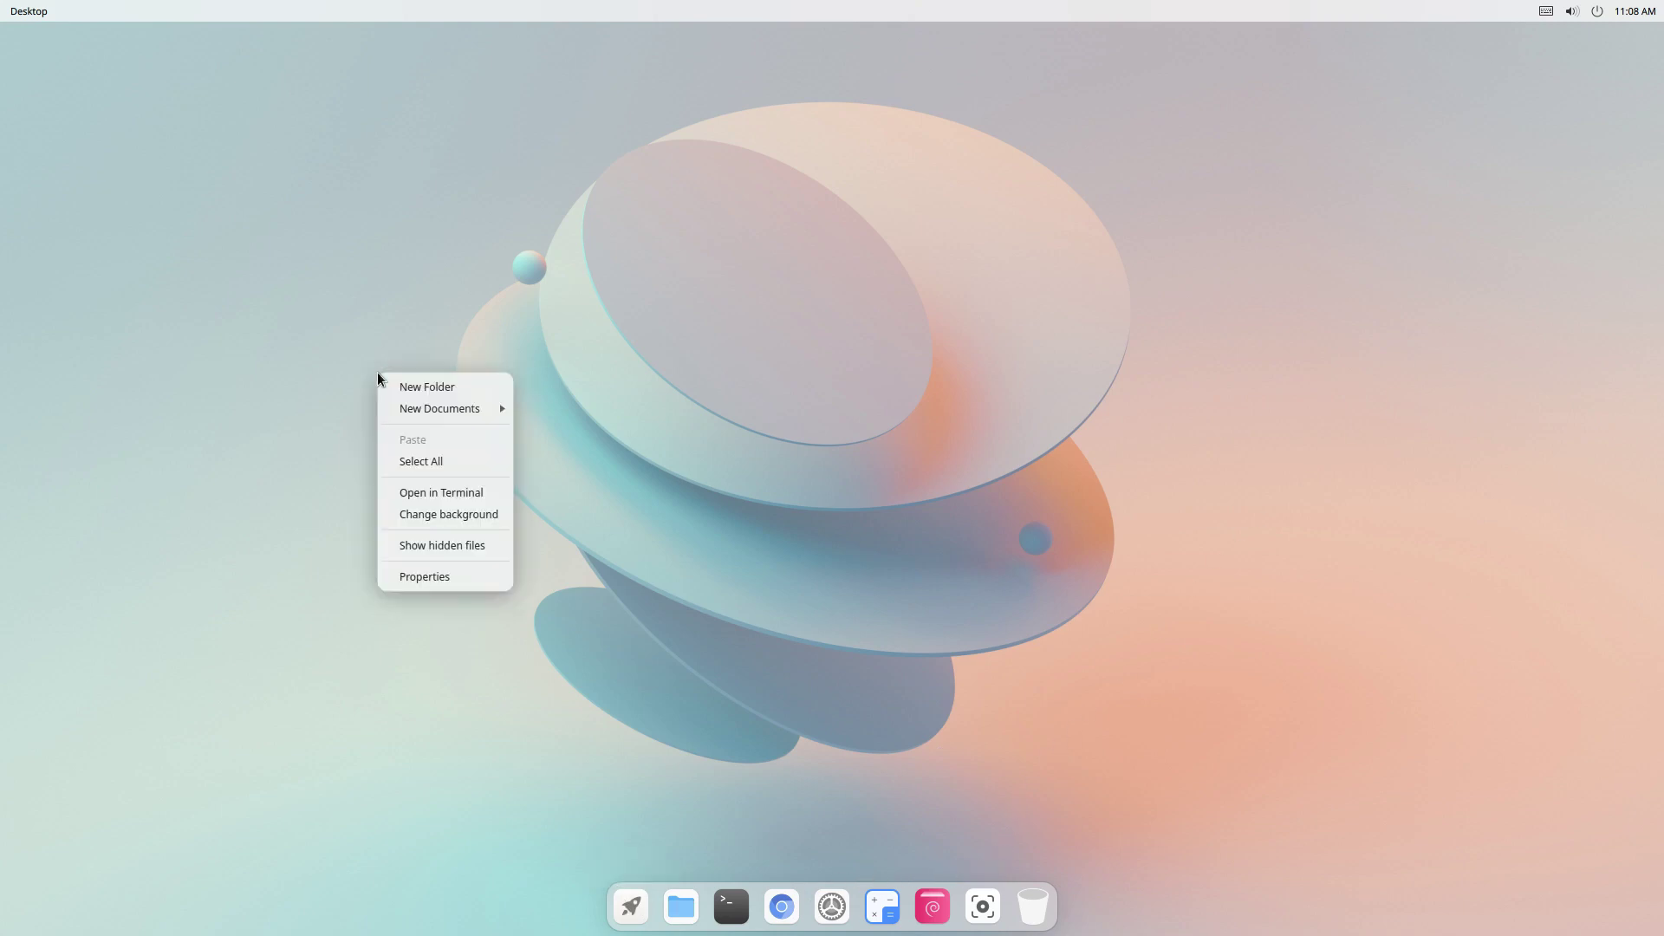
{"action": "left_click", "coordinate": [453, 581]}
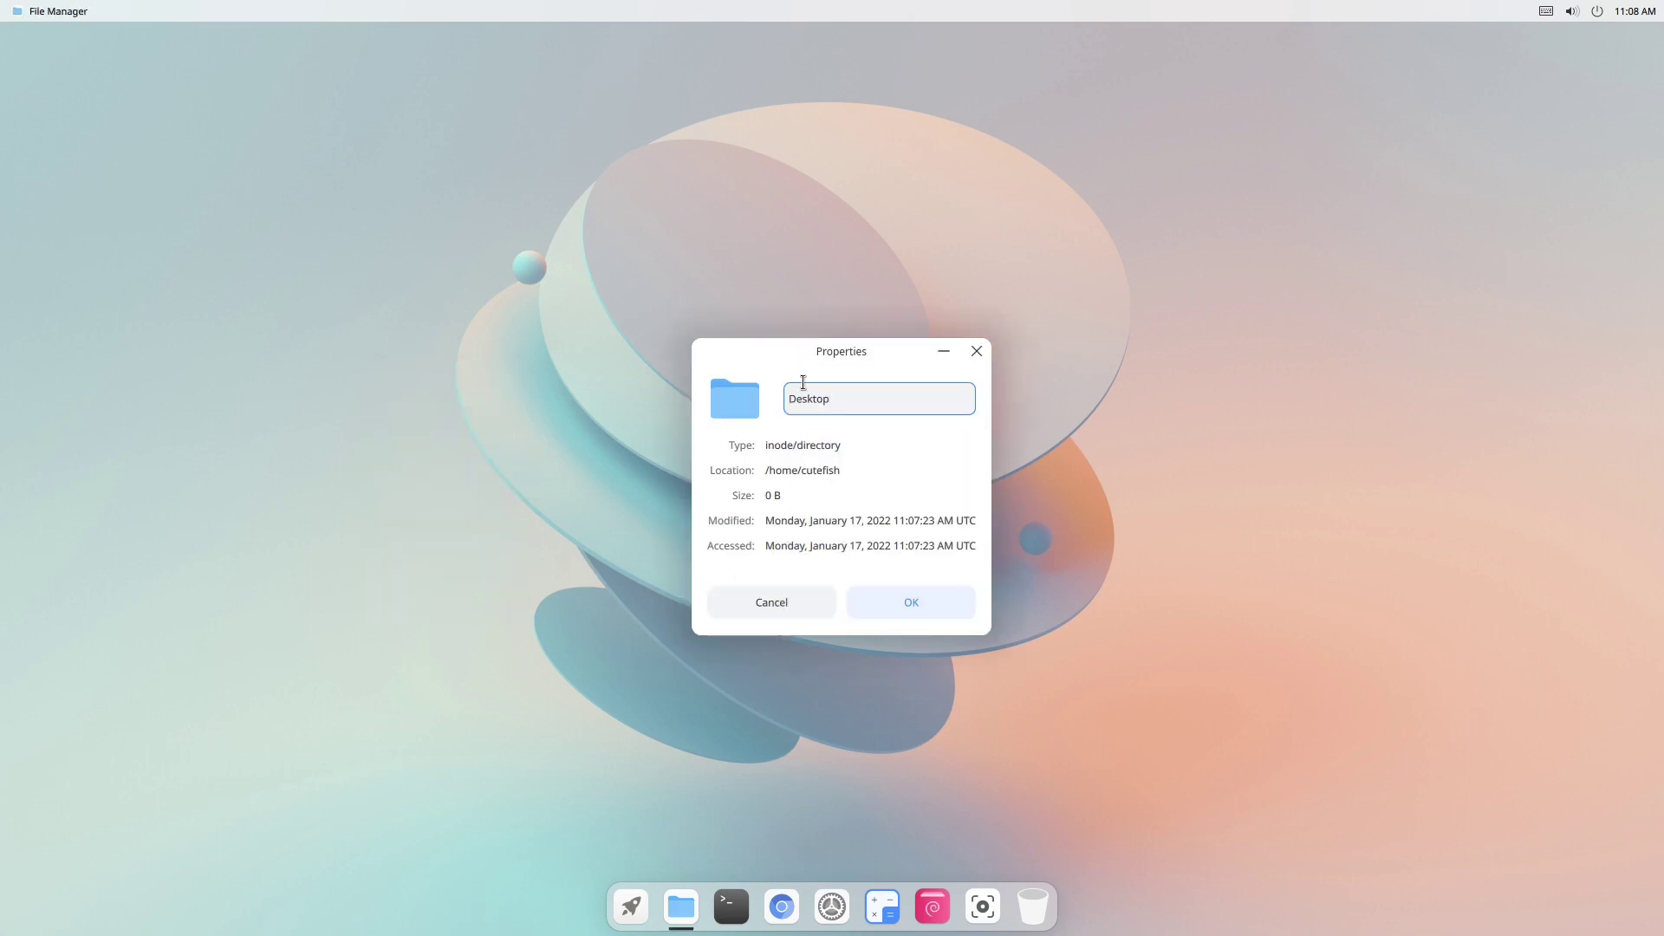
{"action": "left_click", "coordinate": [777, 601]}
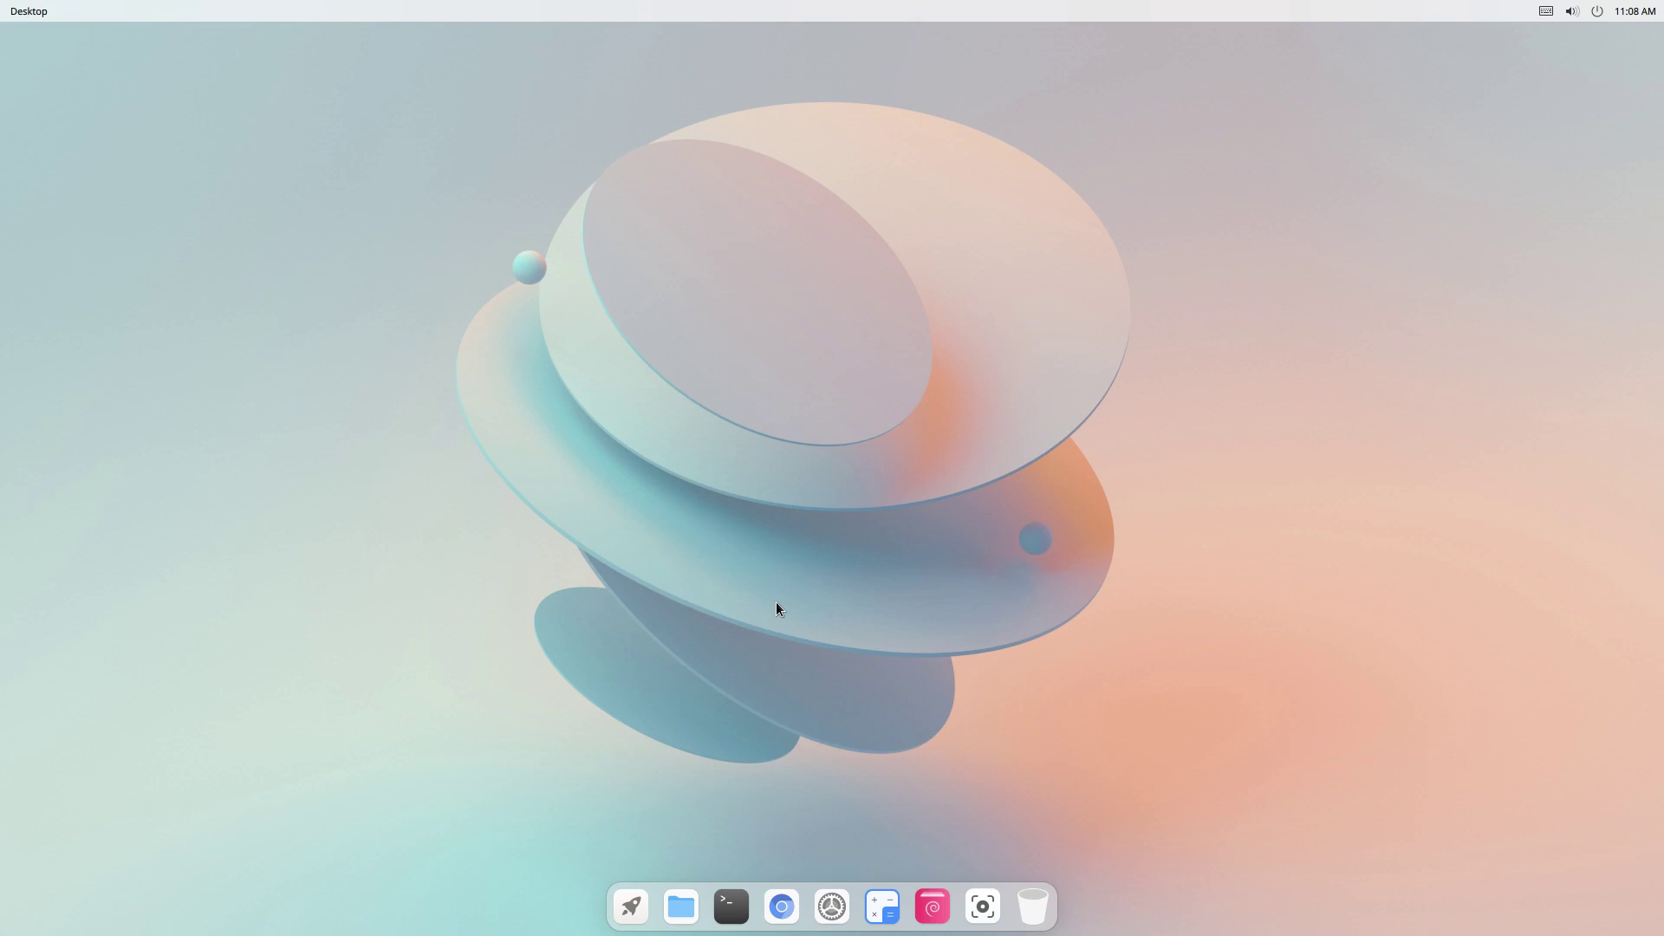
- In the Dock settings, try the full-width dock style, return it to a centred bar, and close Settings
{"action": "left_click", "coordinate": [839, 906]}
{"action": "scroll", "coordinate": [563, 507], "scroll_direction": "down", "scroll_amount": 2}
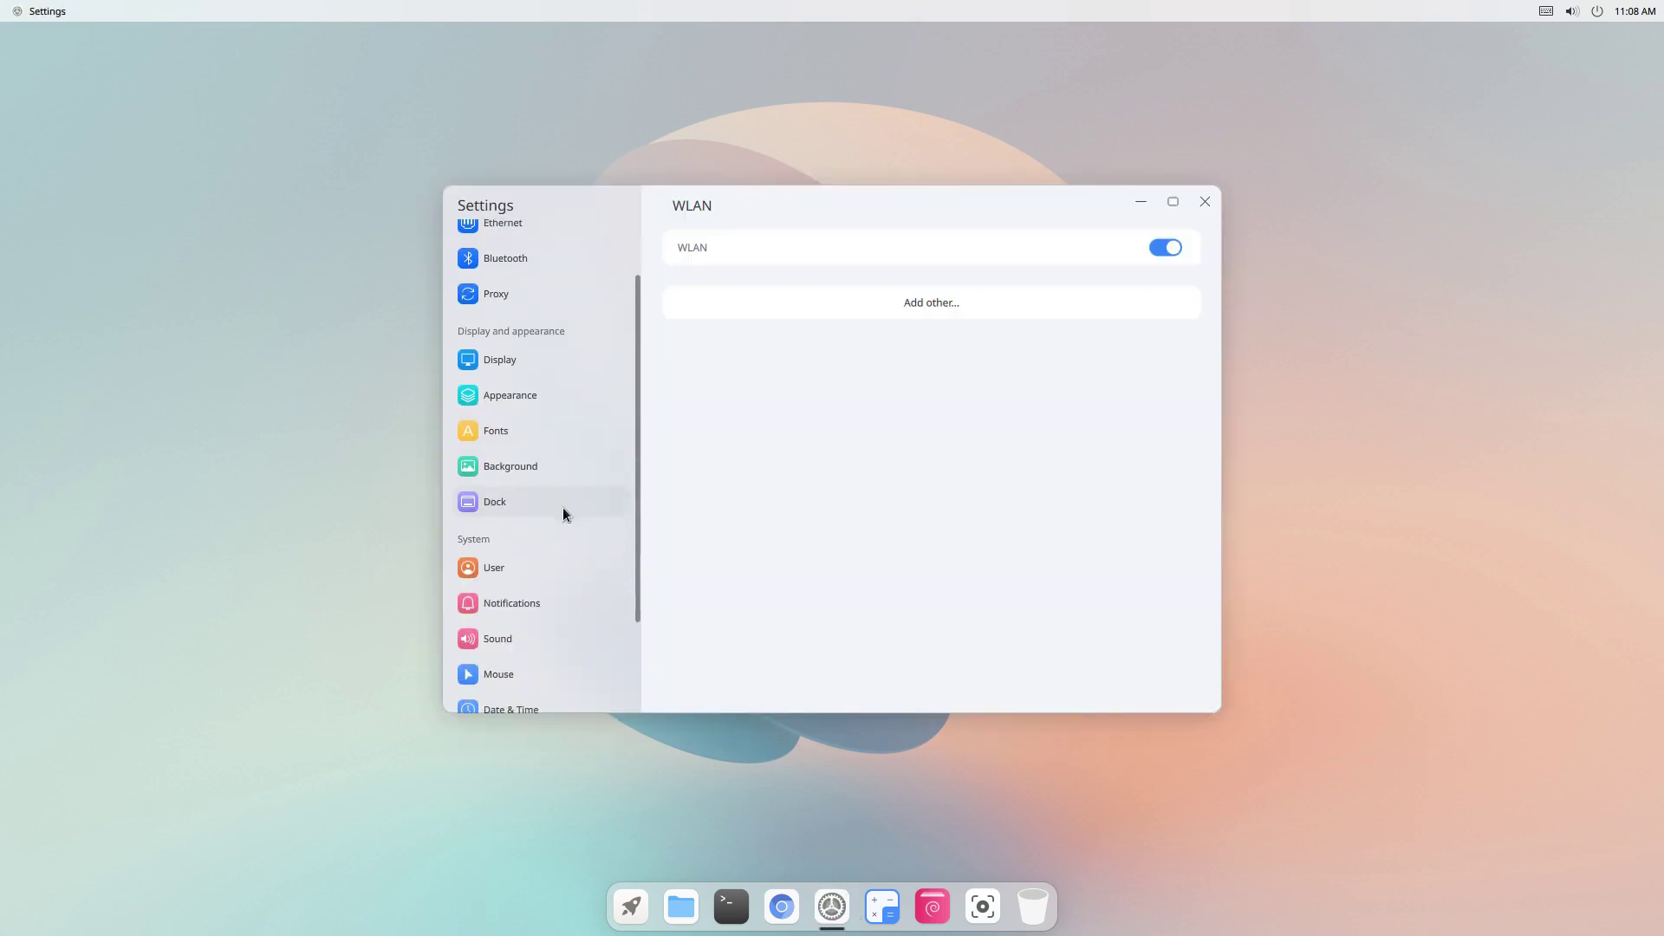
{"action": "left_click", "coordinate": [558, 508]}
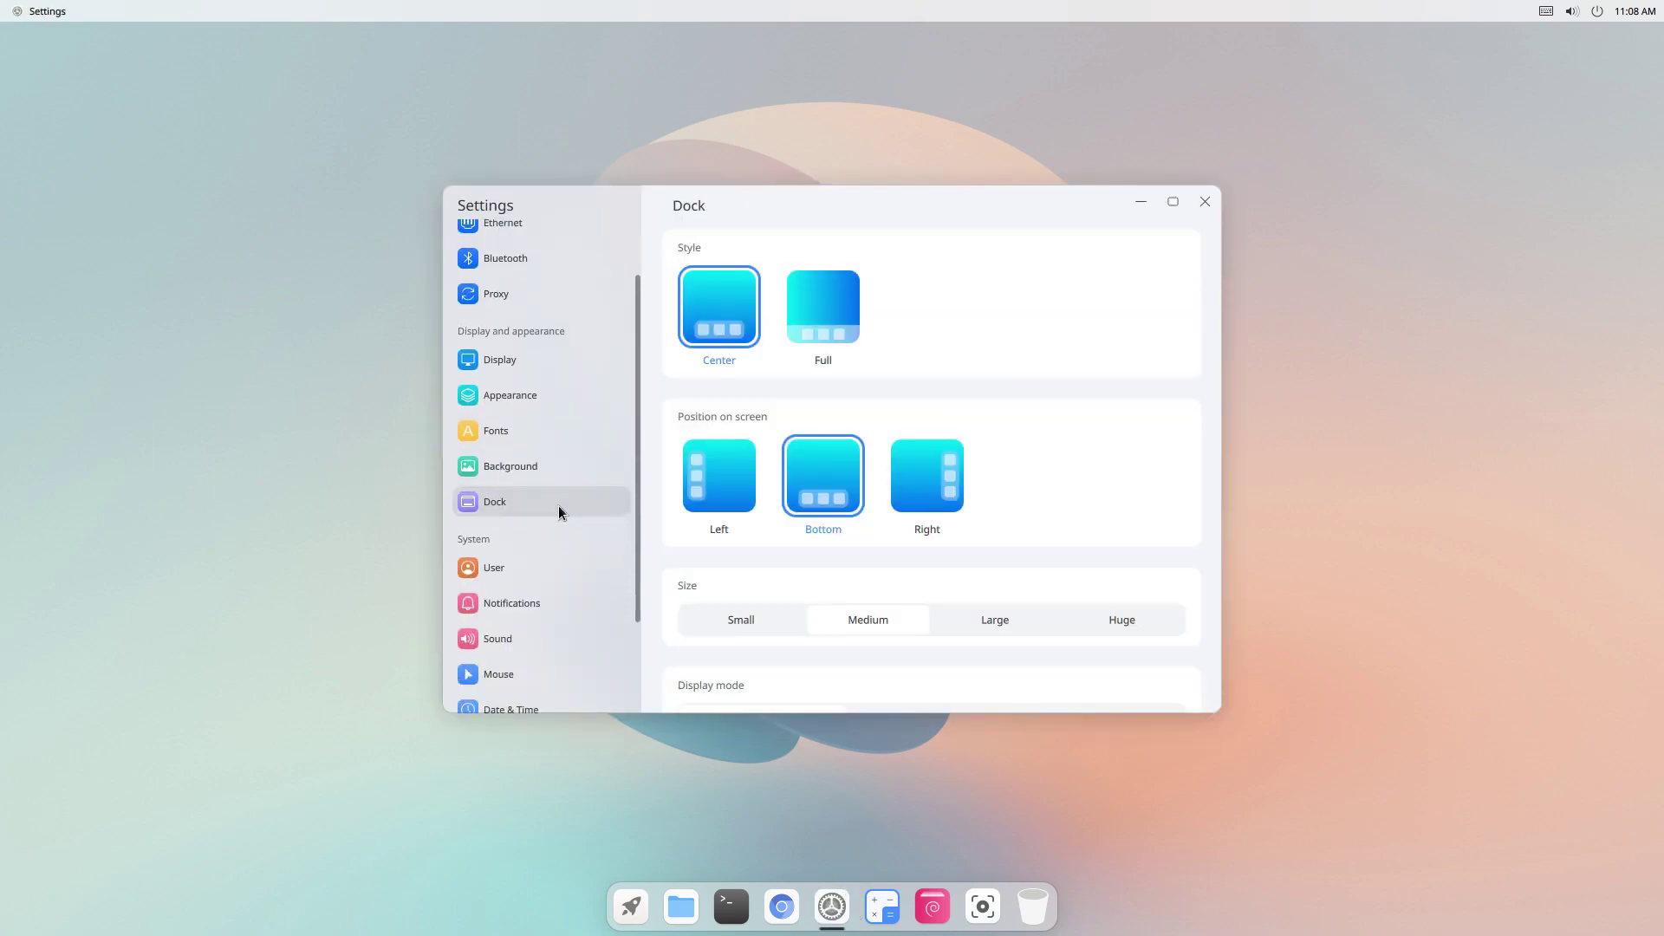
{"action": "left_click", "coordinate": [806, 324]}
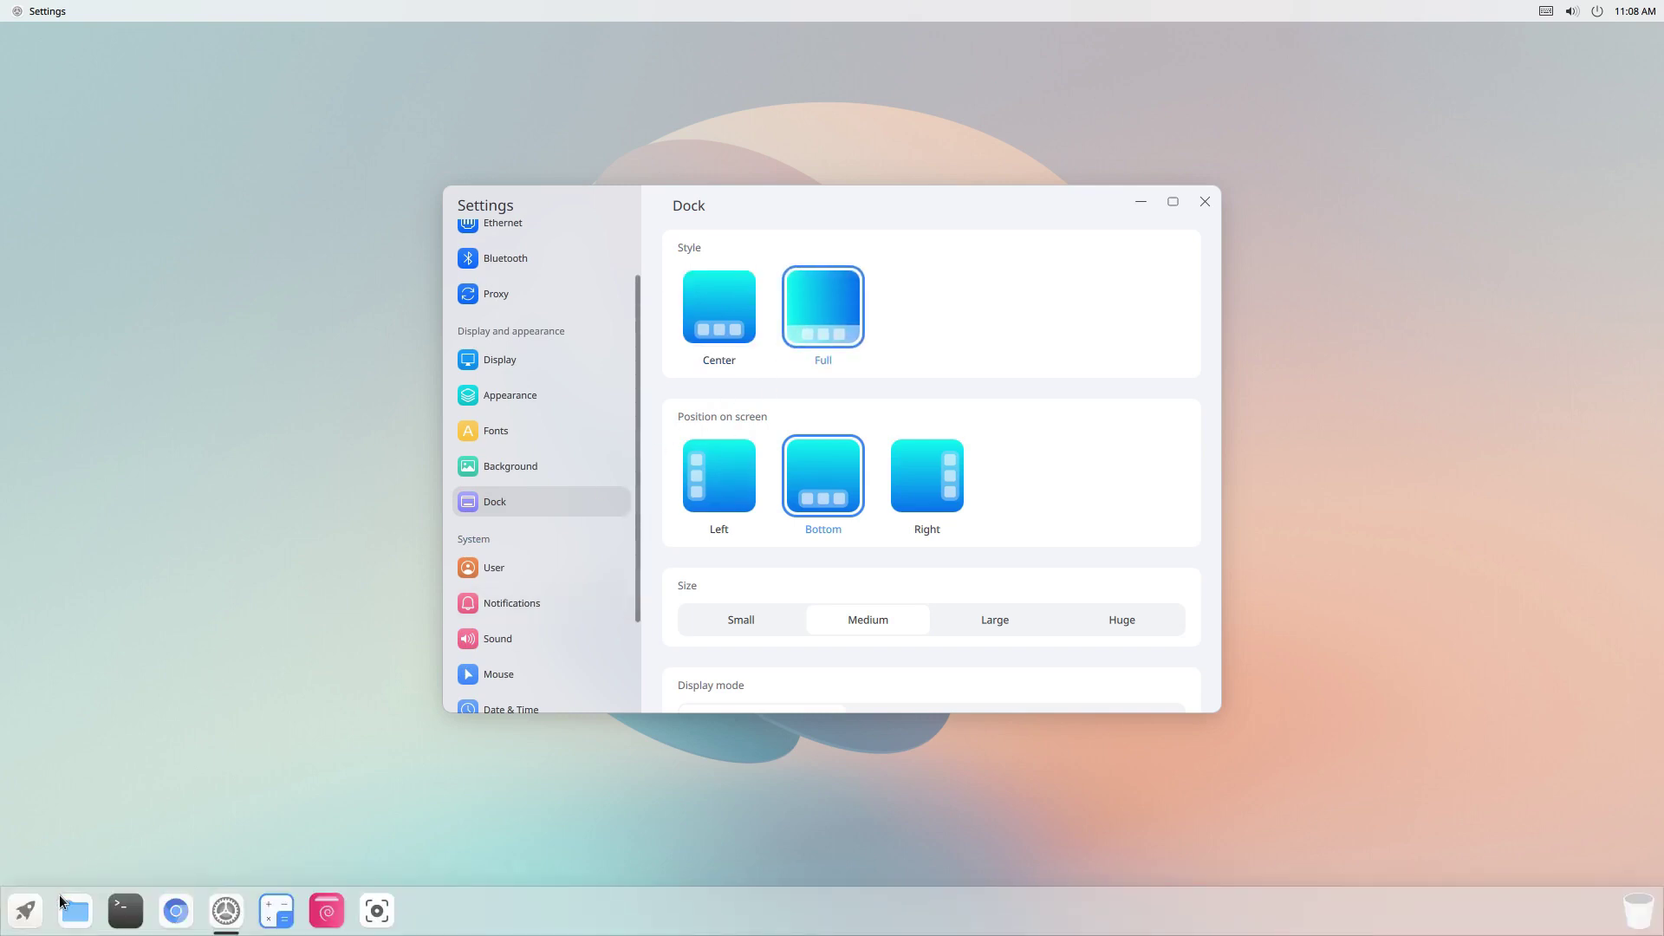
{"action": "left_click", "coordinate": [727, 332]}
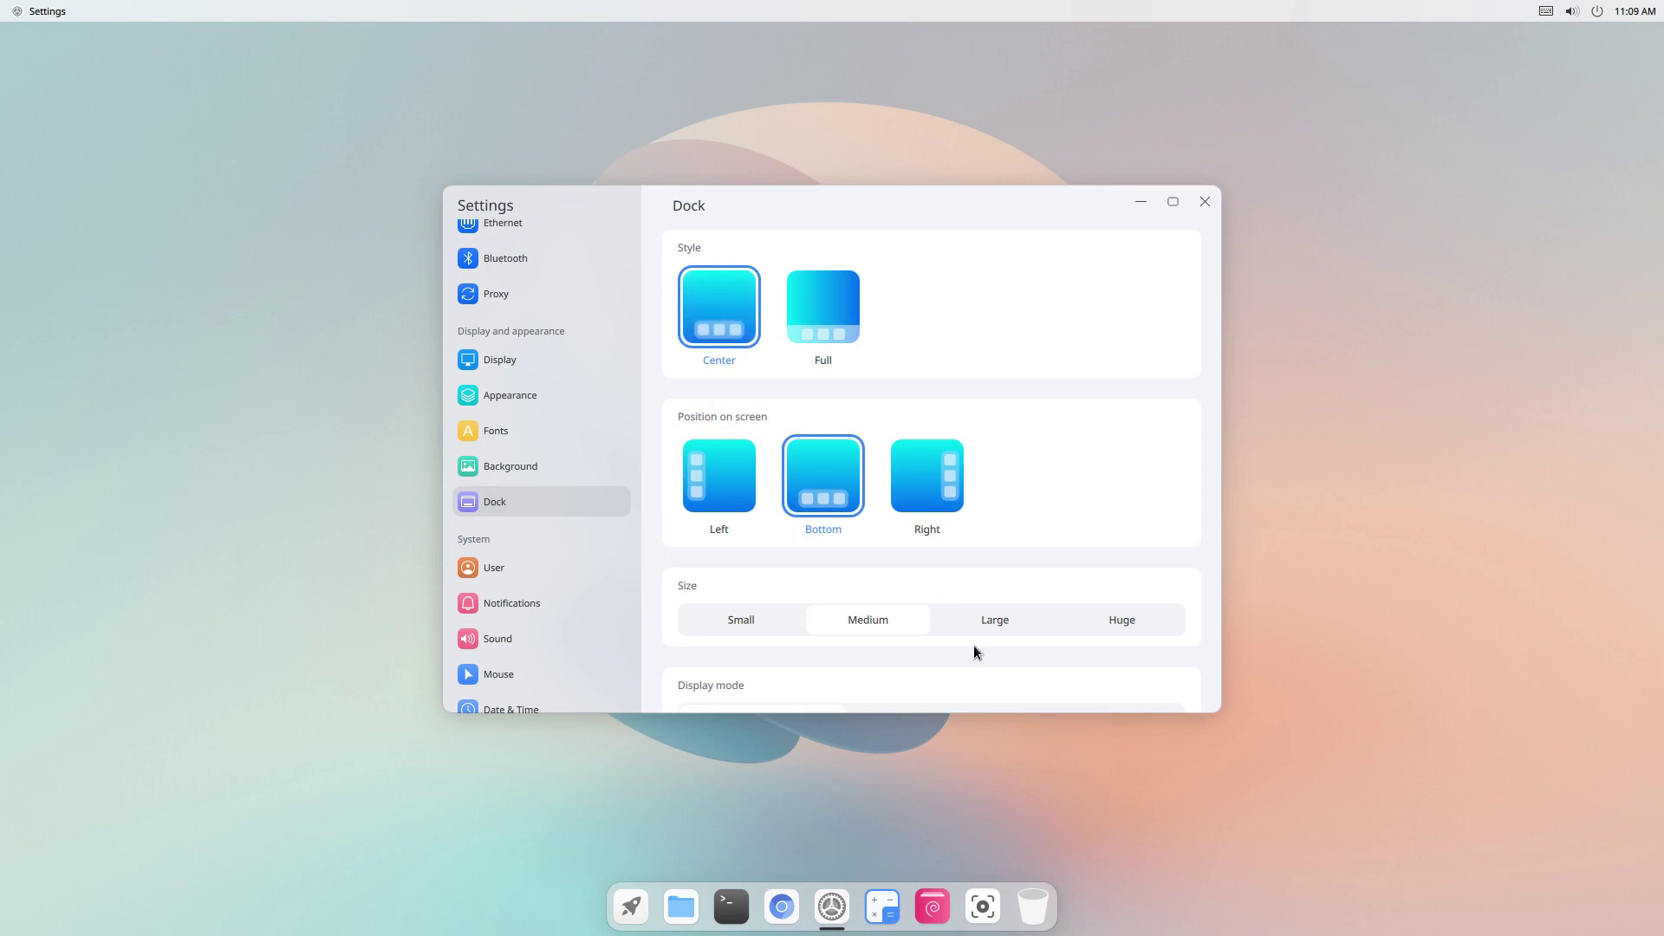
{"action": "scroll", "coordinate": [992, 661], "scroll_direction": "down", "scroll_amount": 1}
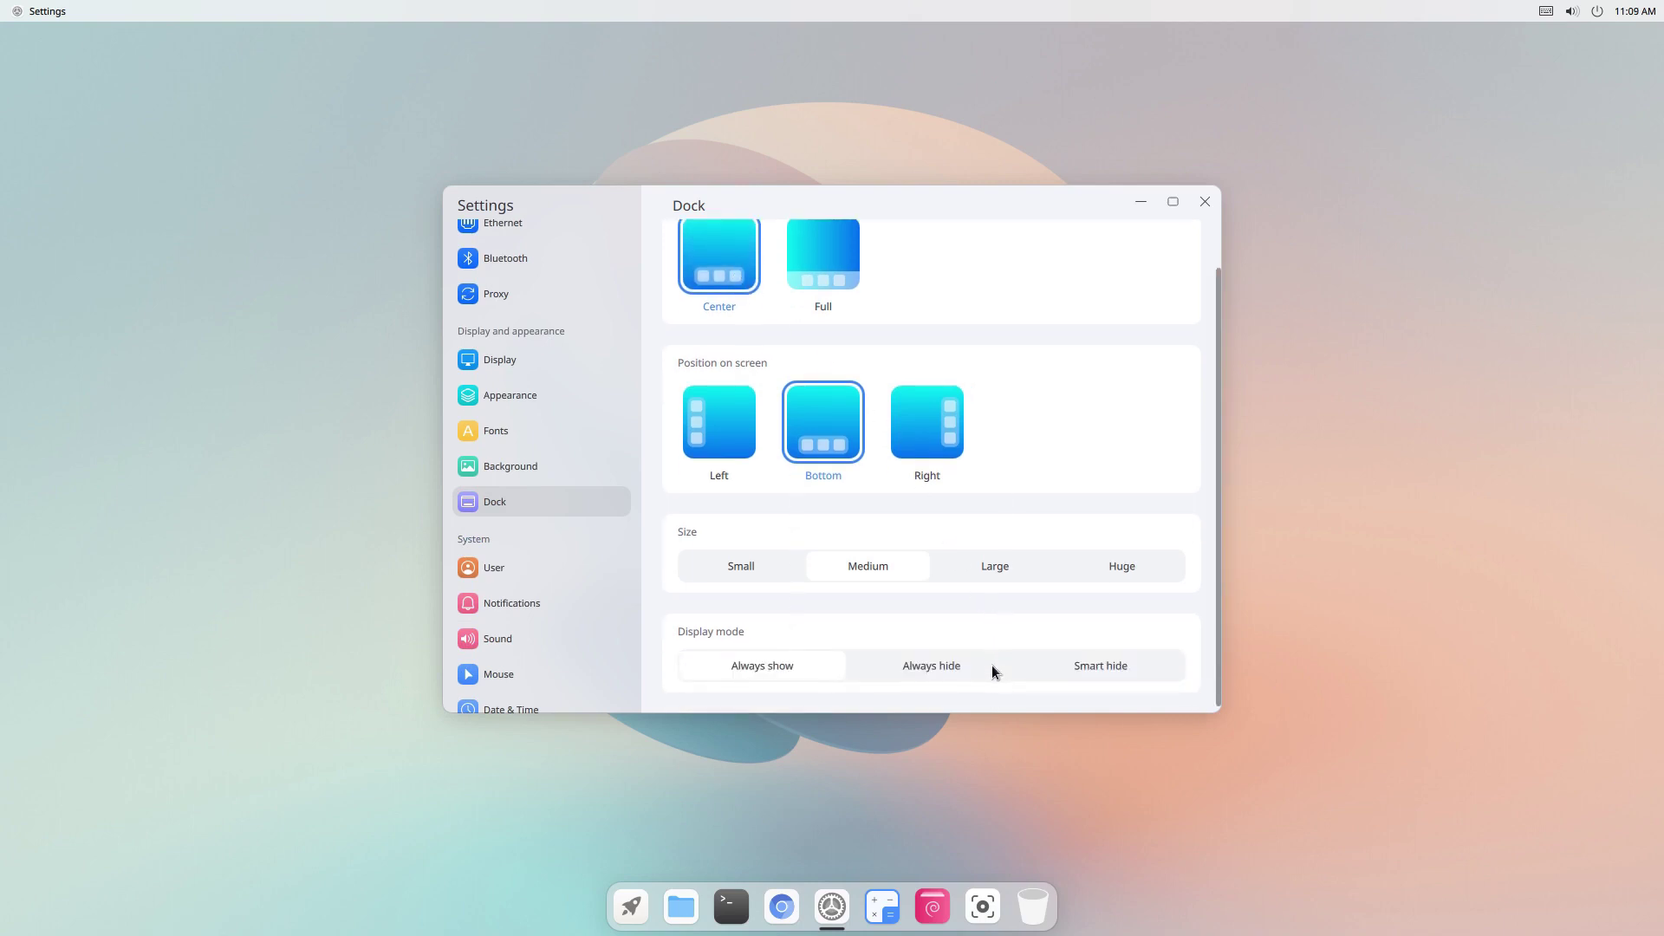
{"action": "left_click", "coordinate": [1204, 202]}
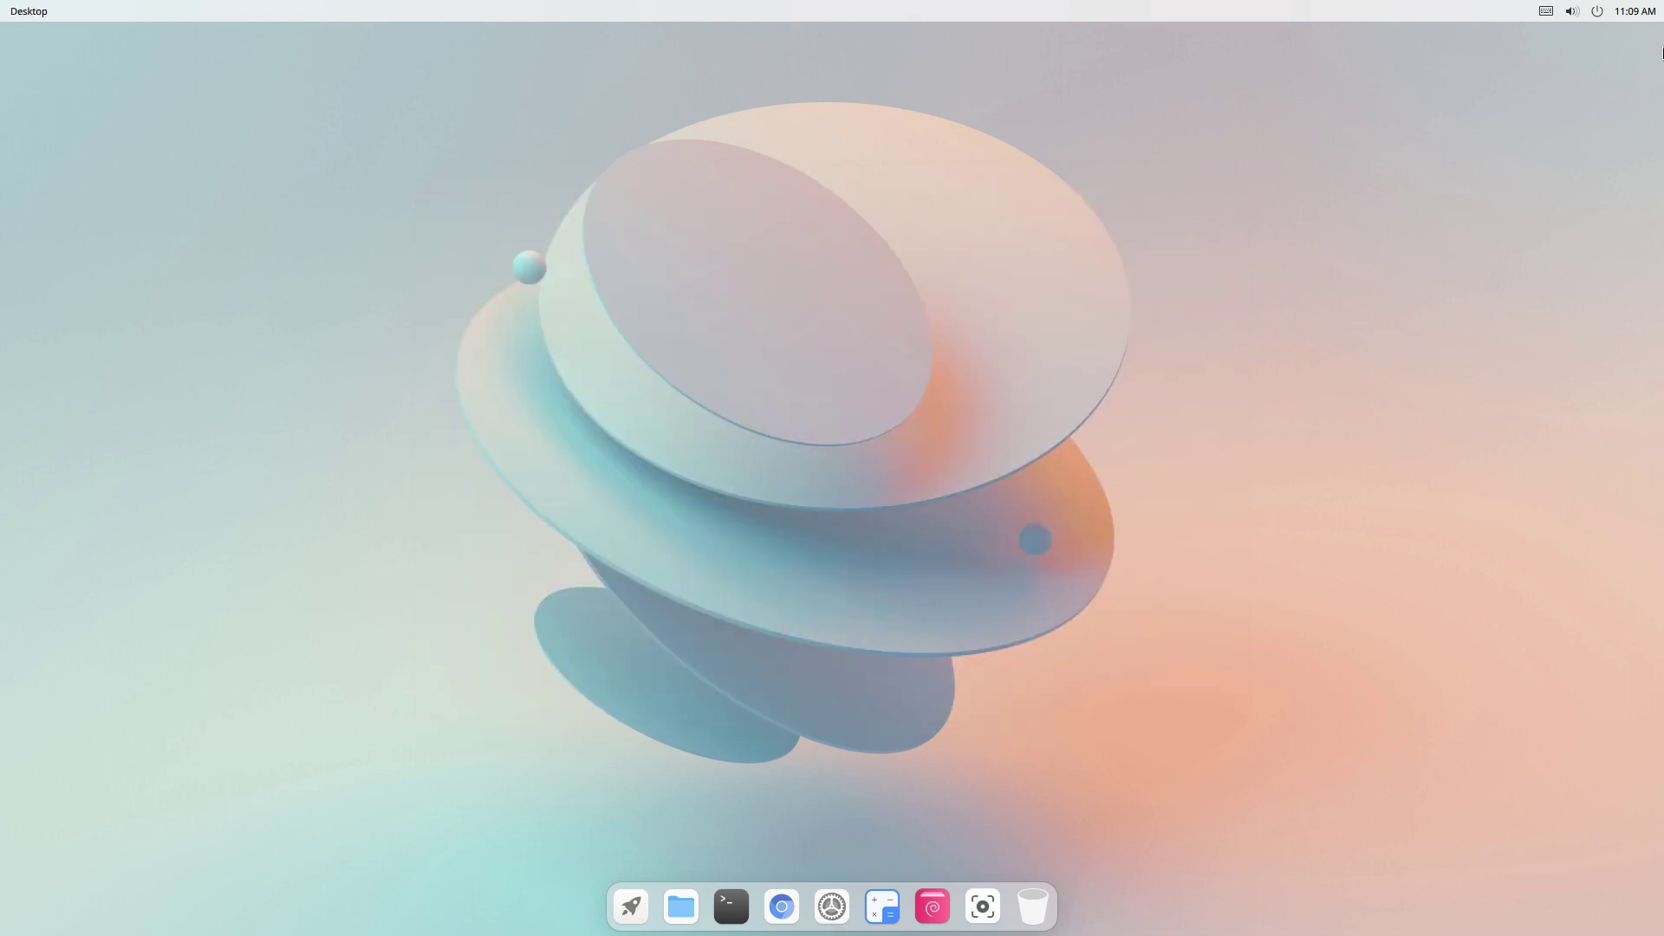
- Reopen Settings from the control center's gear, then open and close the Notification Center
{"action": "left_click", "coordinate": [1582, 11]}
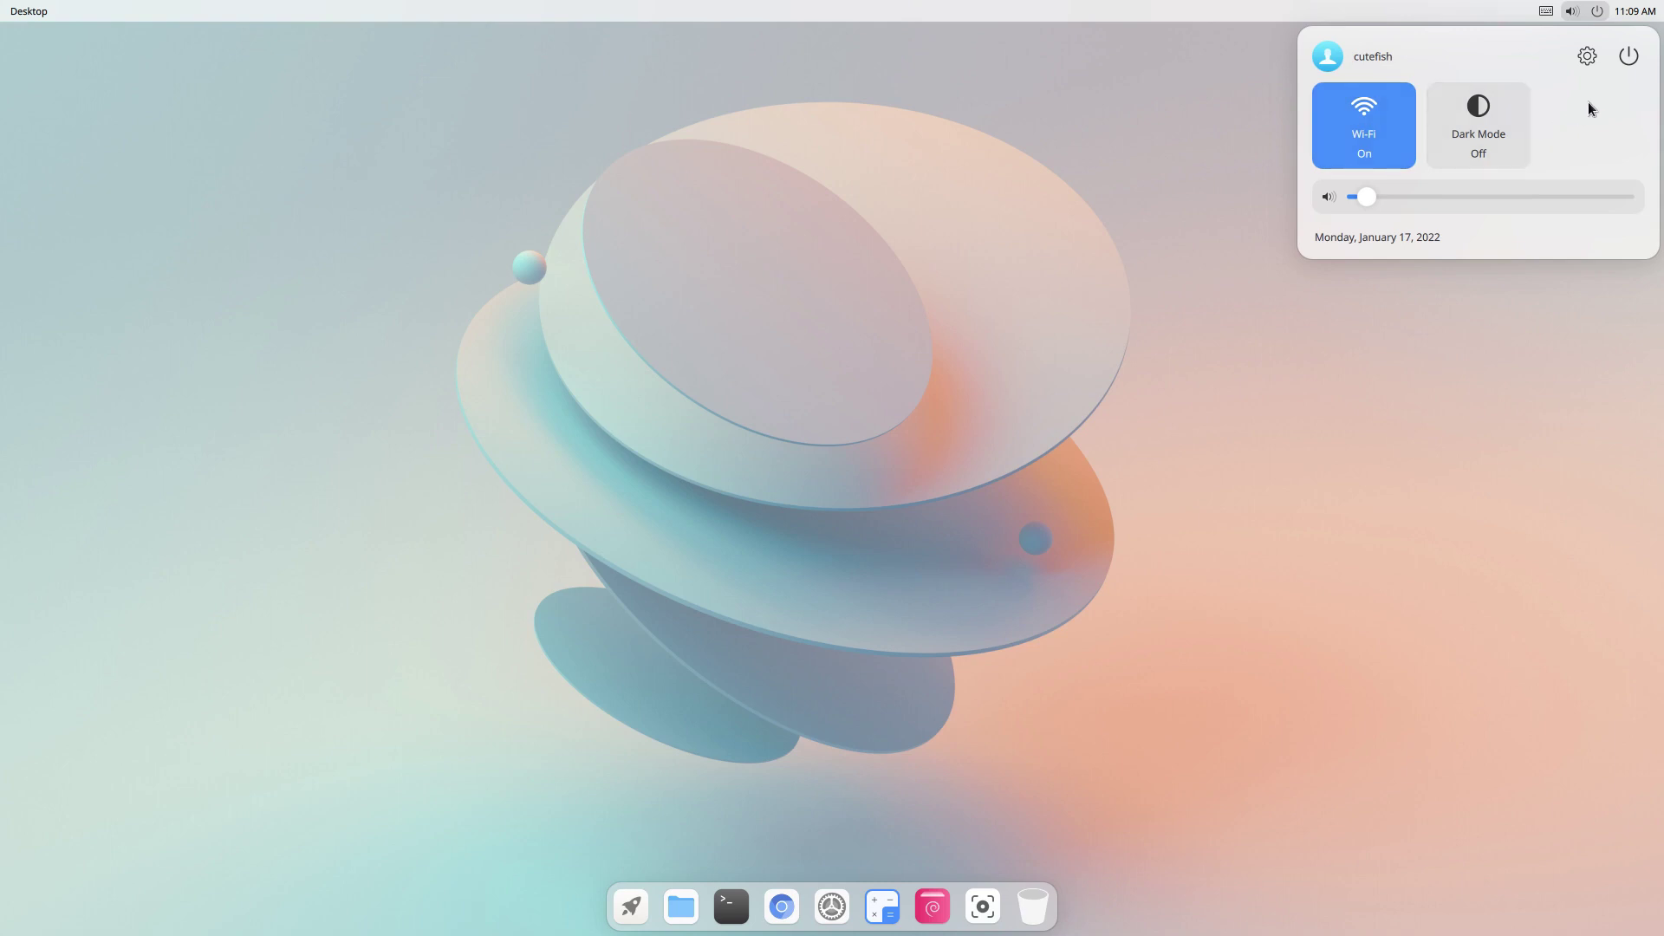
{"action": "left_click", "coordinate": [1588, 56]}
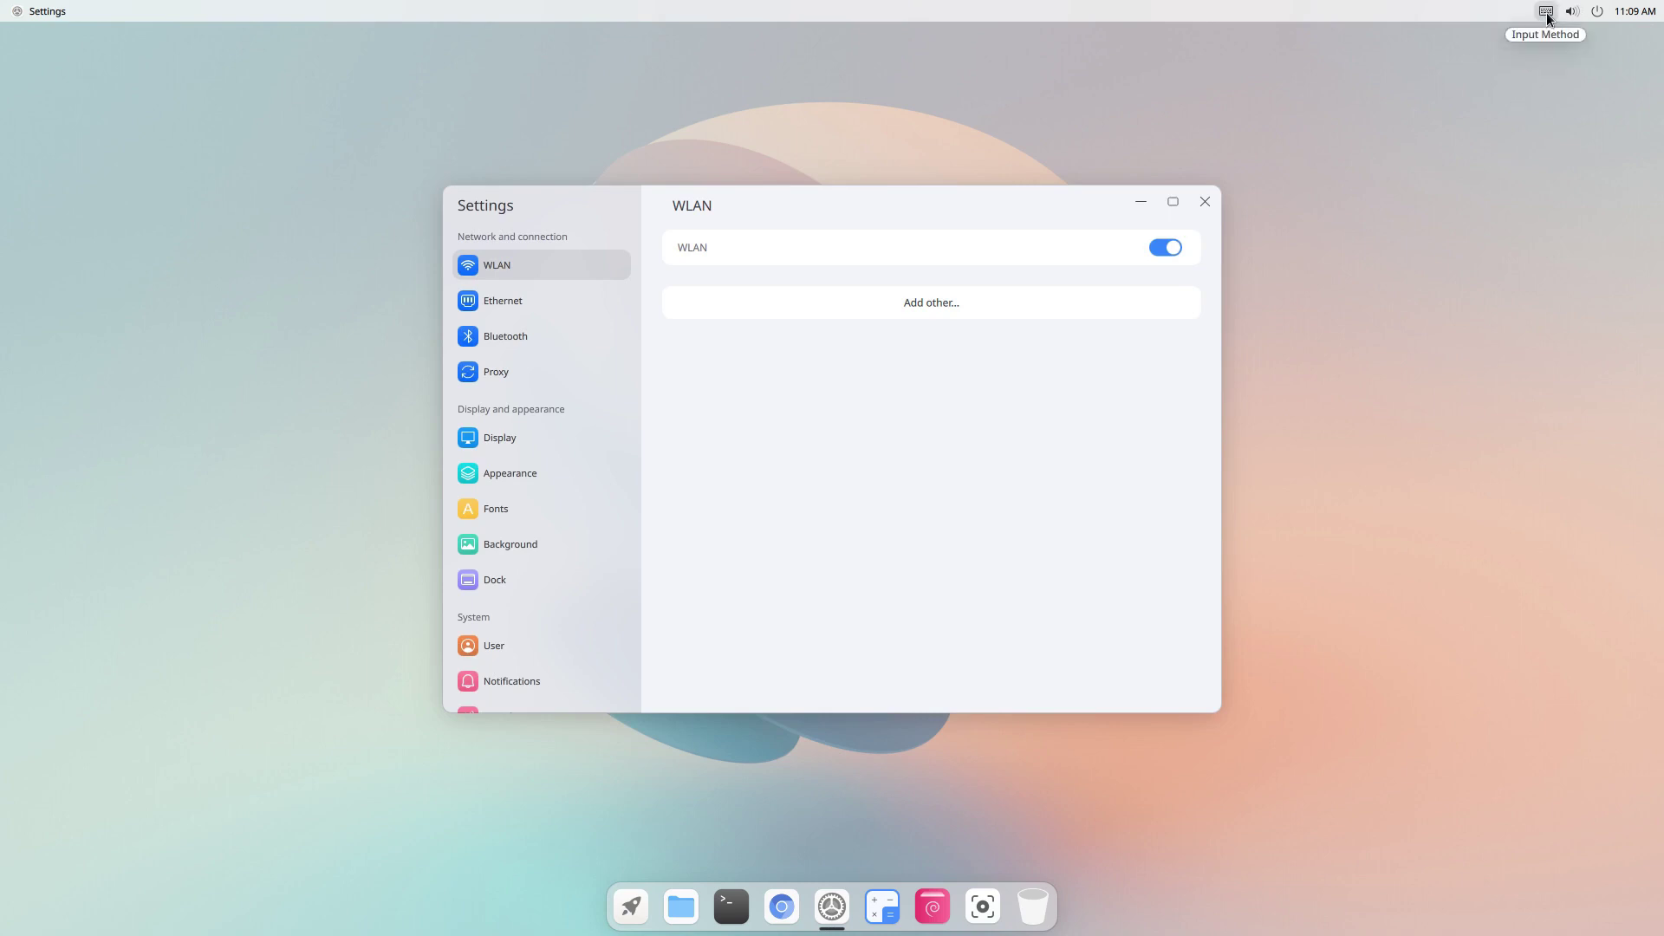
{"action": "left_click", "coordinate": [1548, 16]}
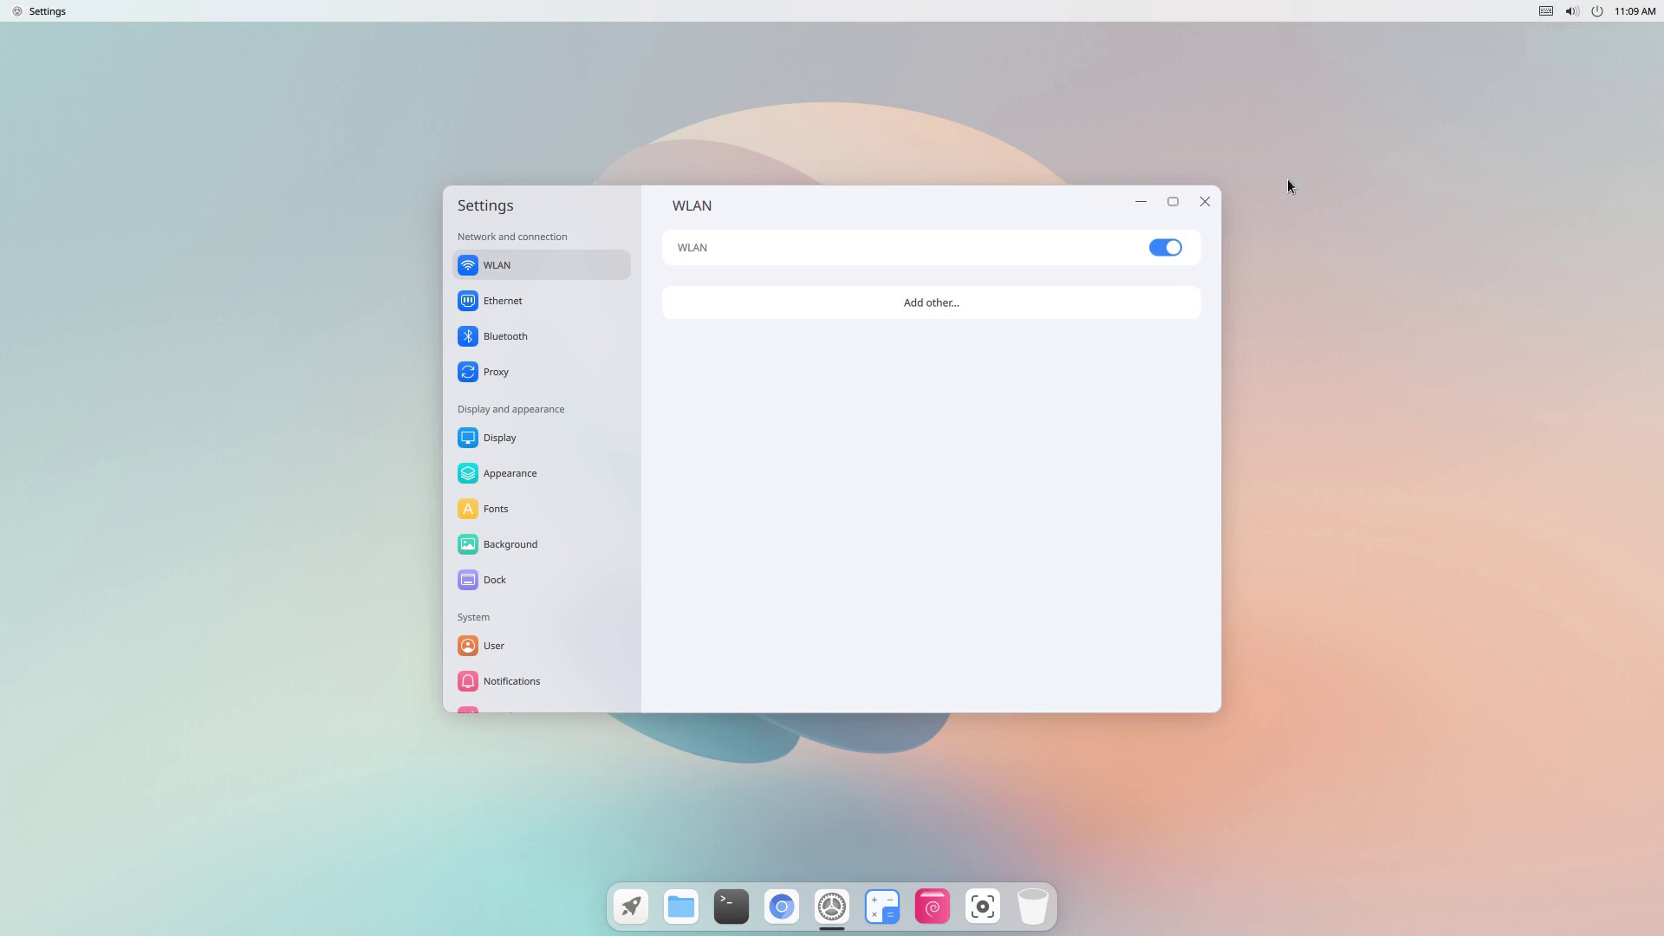
{"action": "left_click", "coordinate": [1636, 11]}
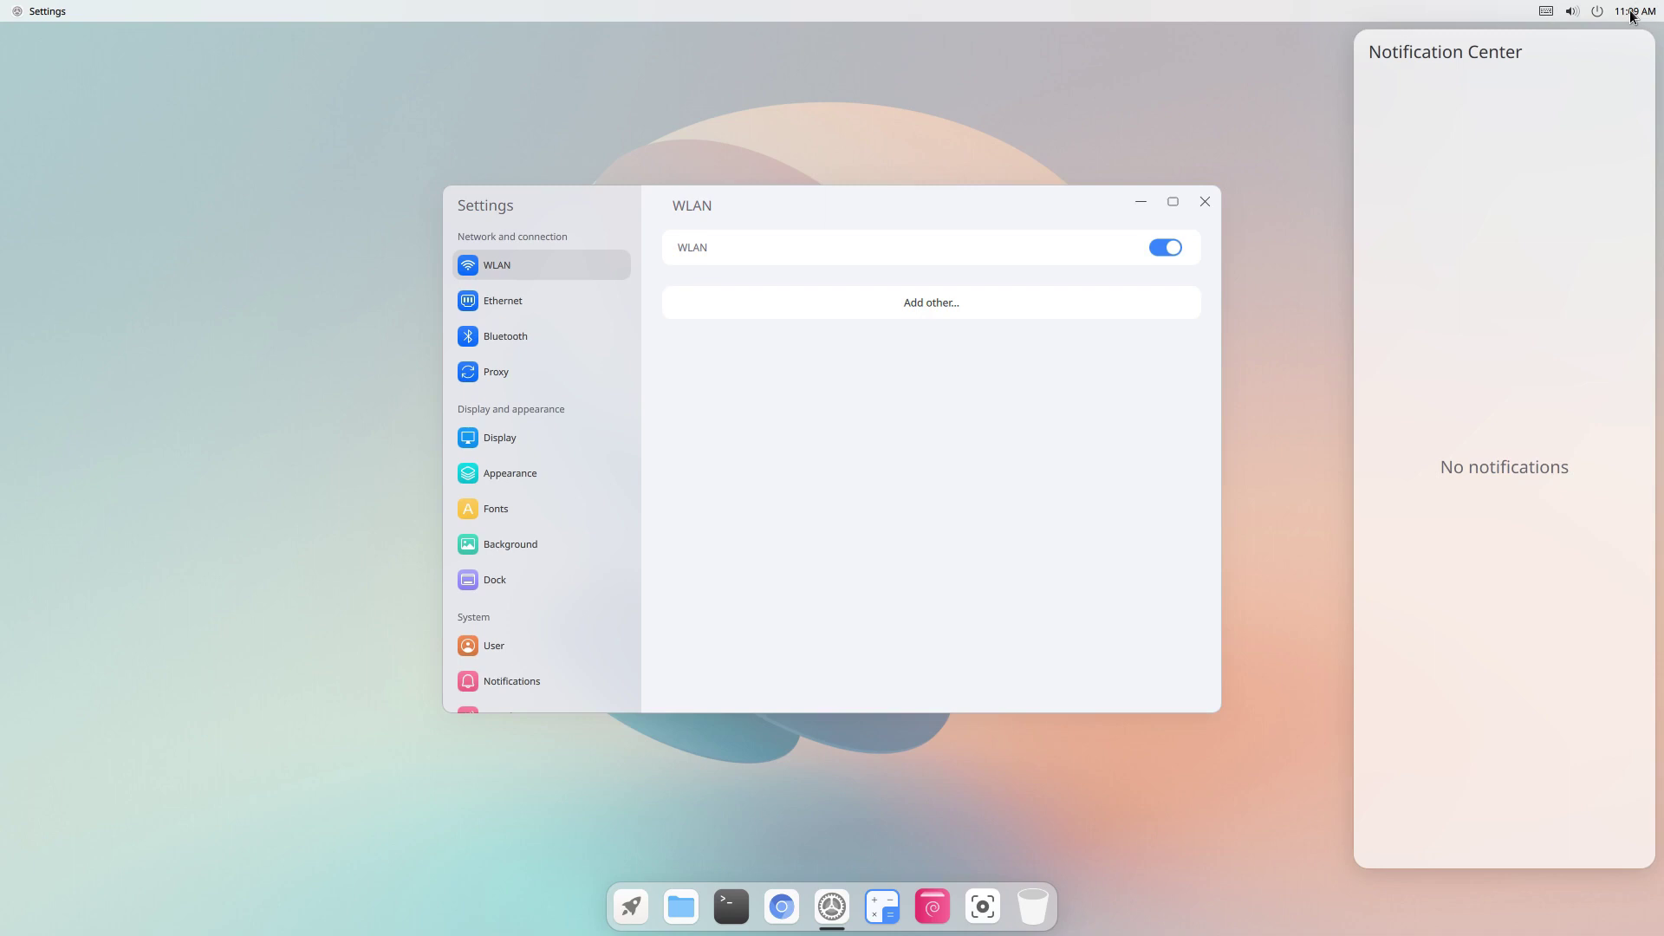
{"action": "left_click", "coordinate": [989, 234]}
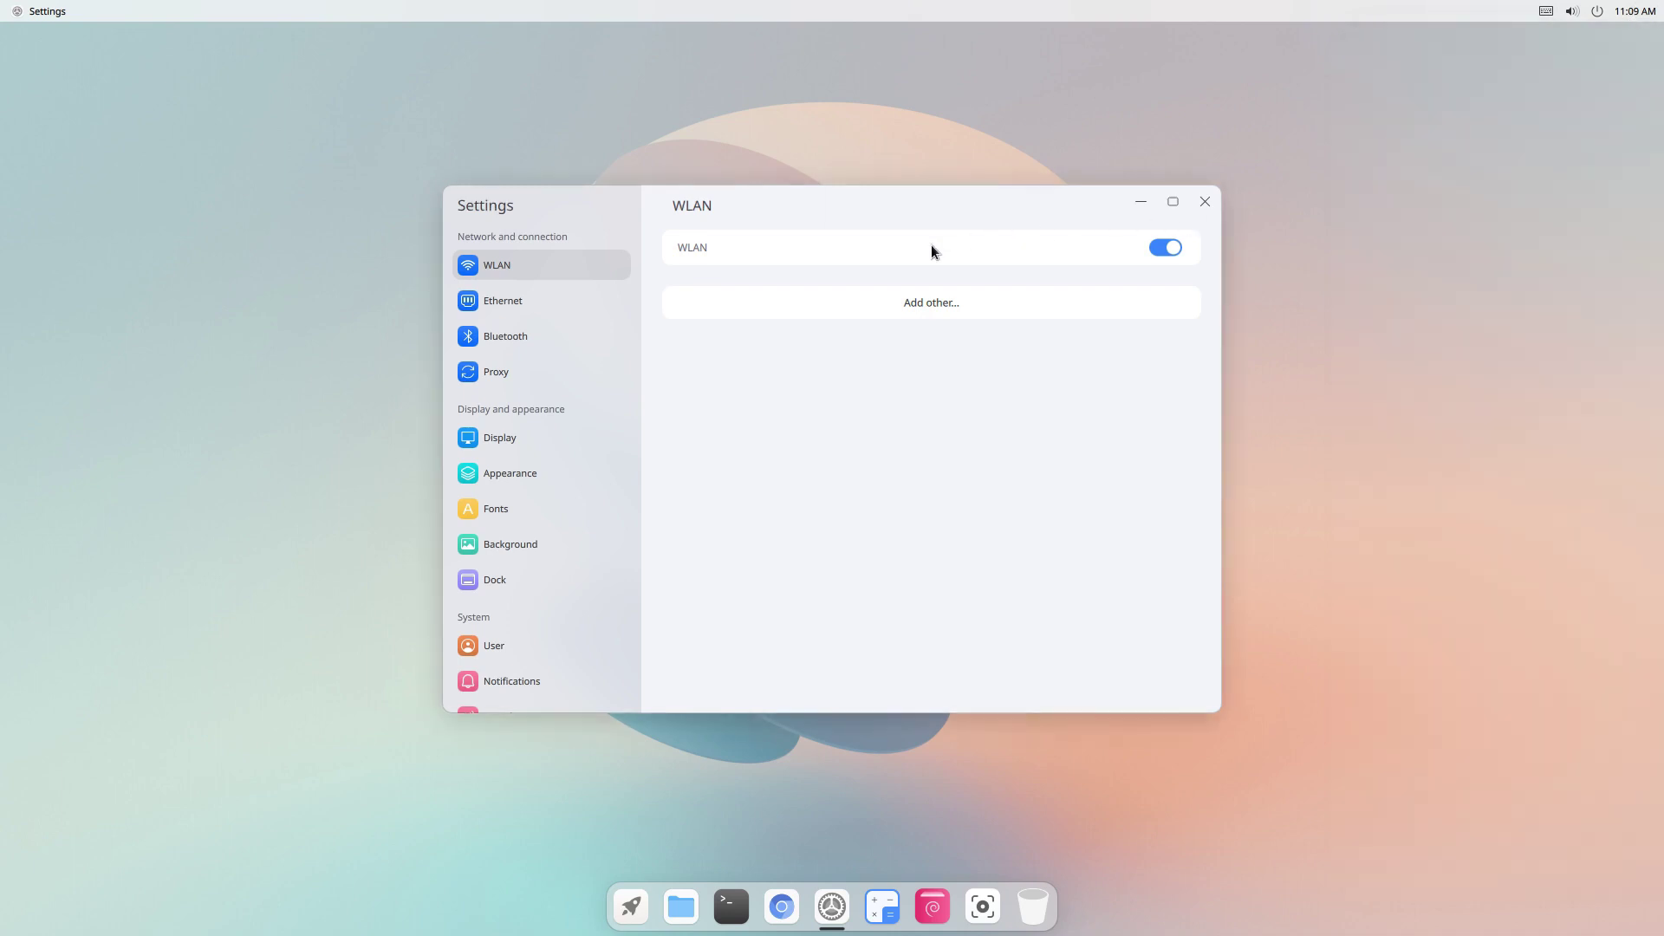
- Open the file manager, close the Settings window behind it, and centre the file manager
{"action": "left_click", "coordinate": [679, 904]}
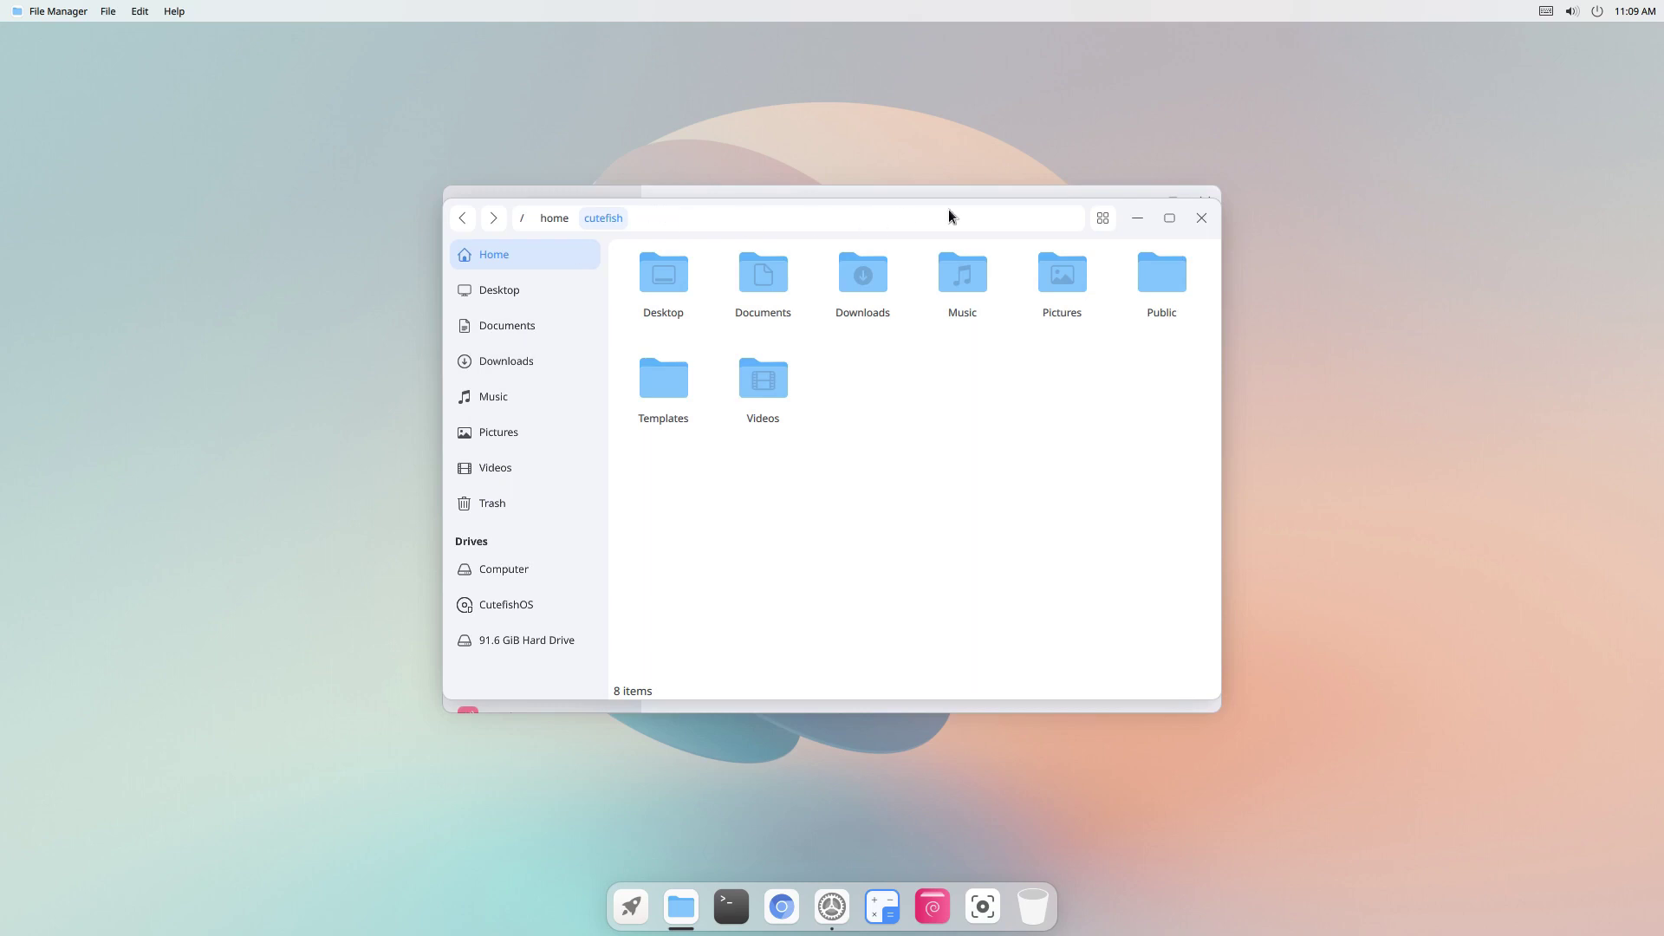
{"action": "left_click_drag", "start_coordinate": [1124, 237], "coordinate": [1297, 273]}
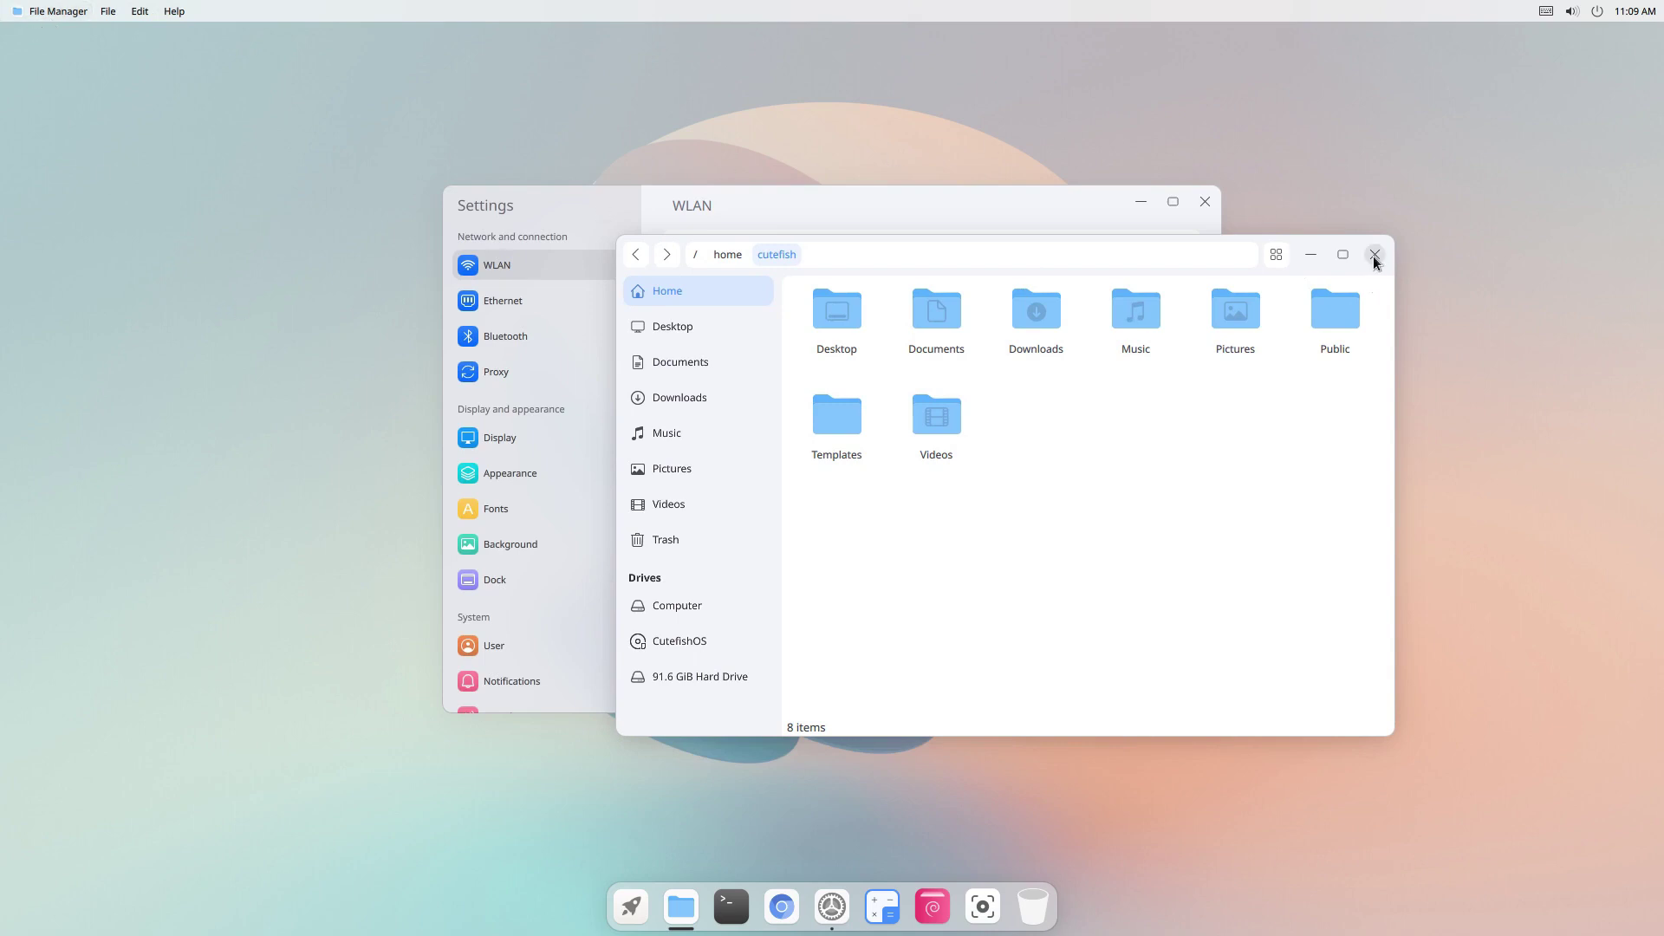
{"action": "left_click", "coordinate": [1203, 202]}
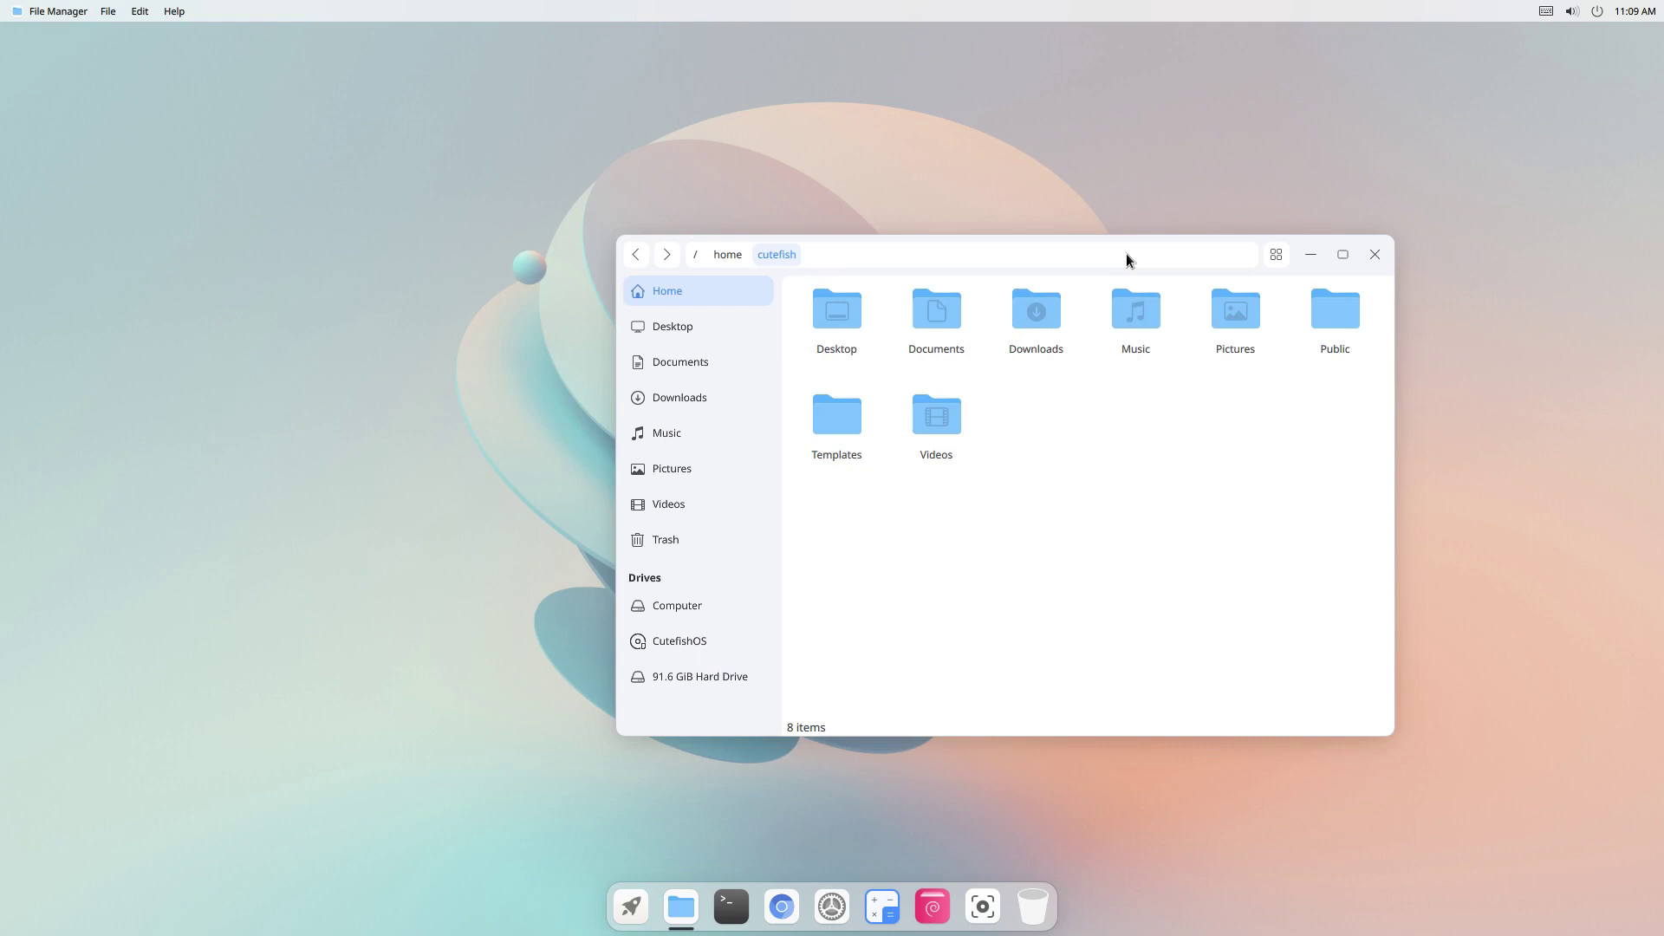
{"action": "left_click_drag", "start_coordinate": [1255, 274], "coordinate": [1039, 311]}
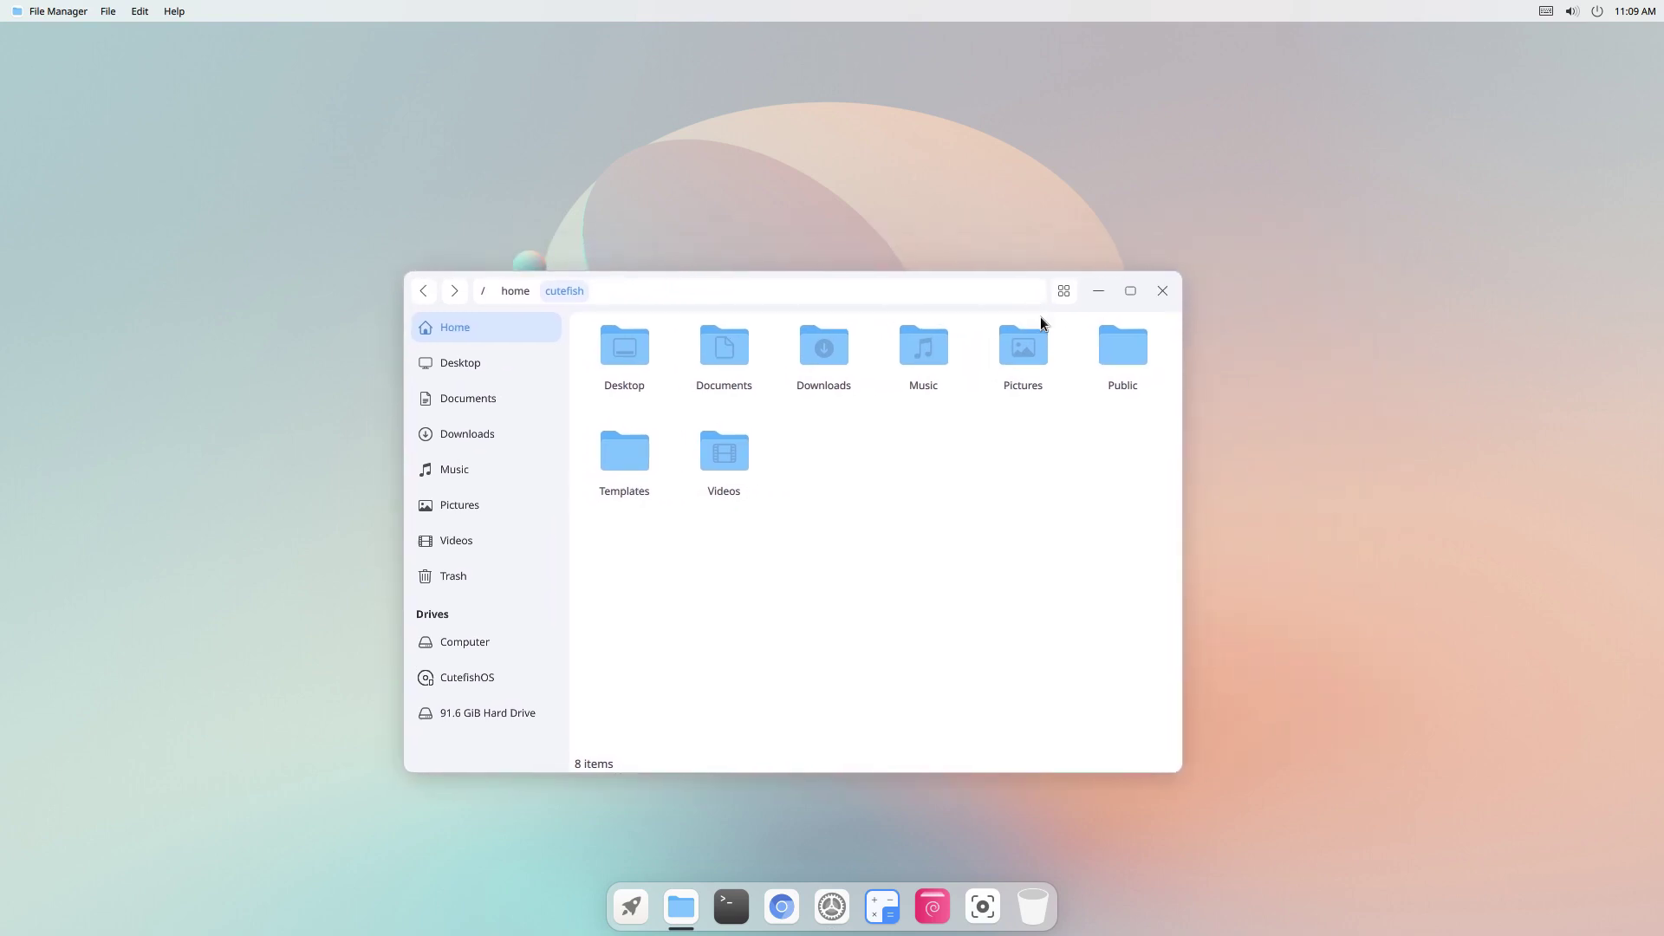
- Switch the home folder to list view, then back to the icon grid, keeping name sorting
{"action": "left_click", "coordinate": [1065, 296]}
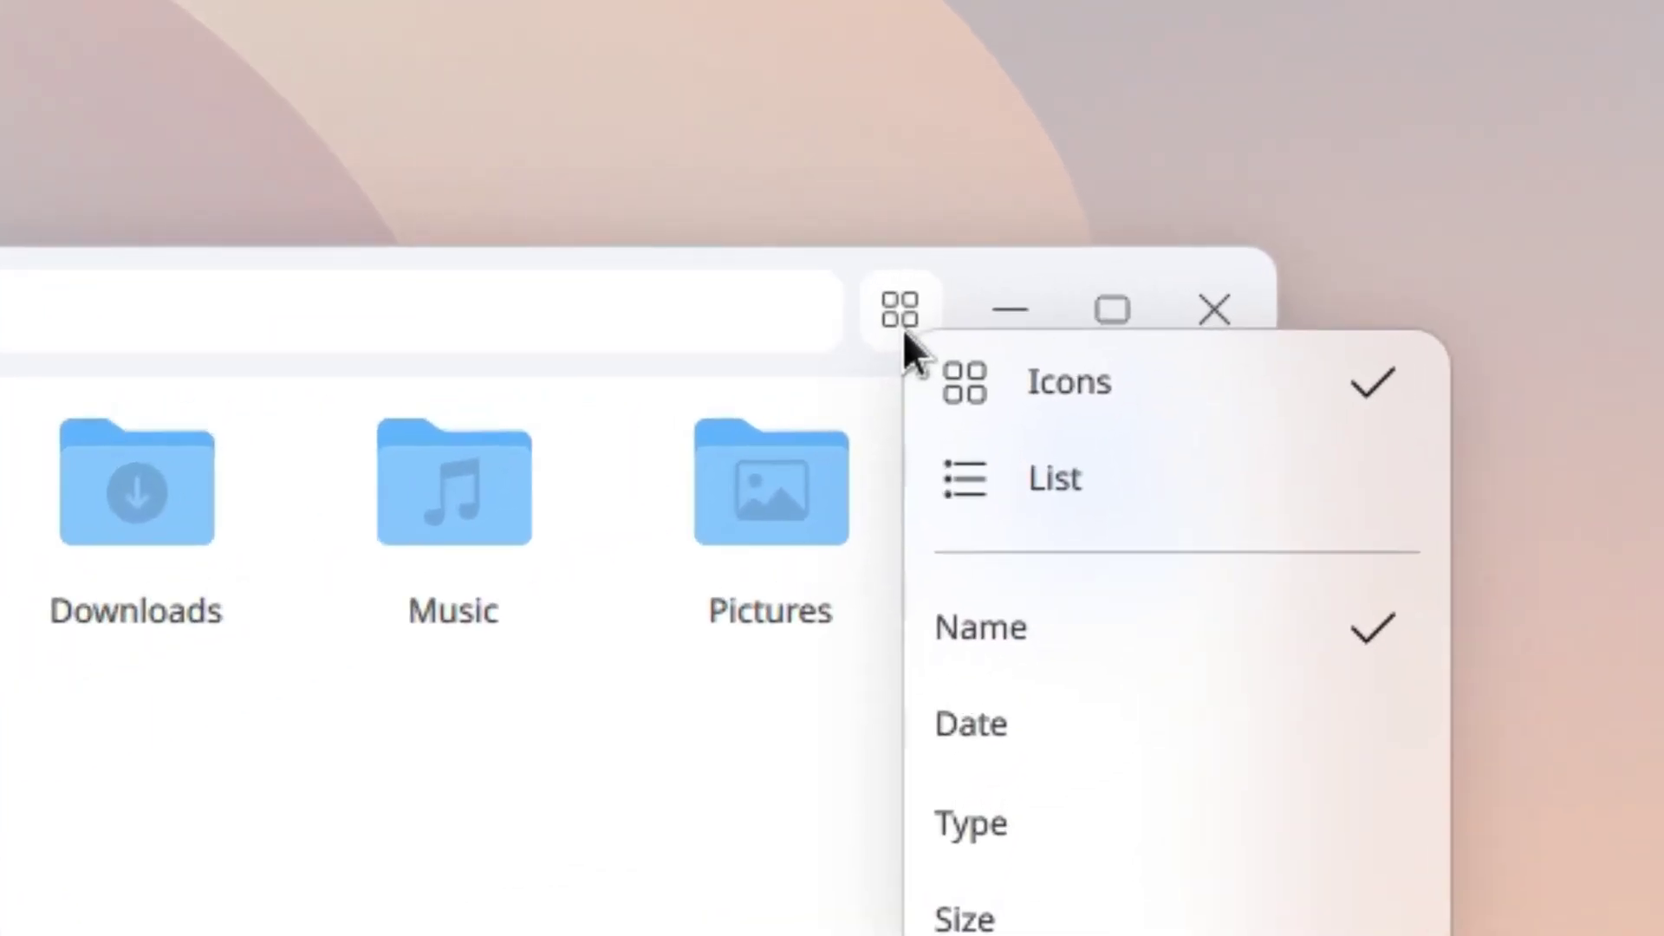
{"action": "left_click", "coordinate": [964, 480]}
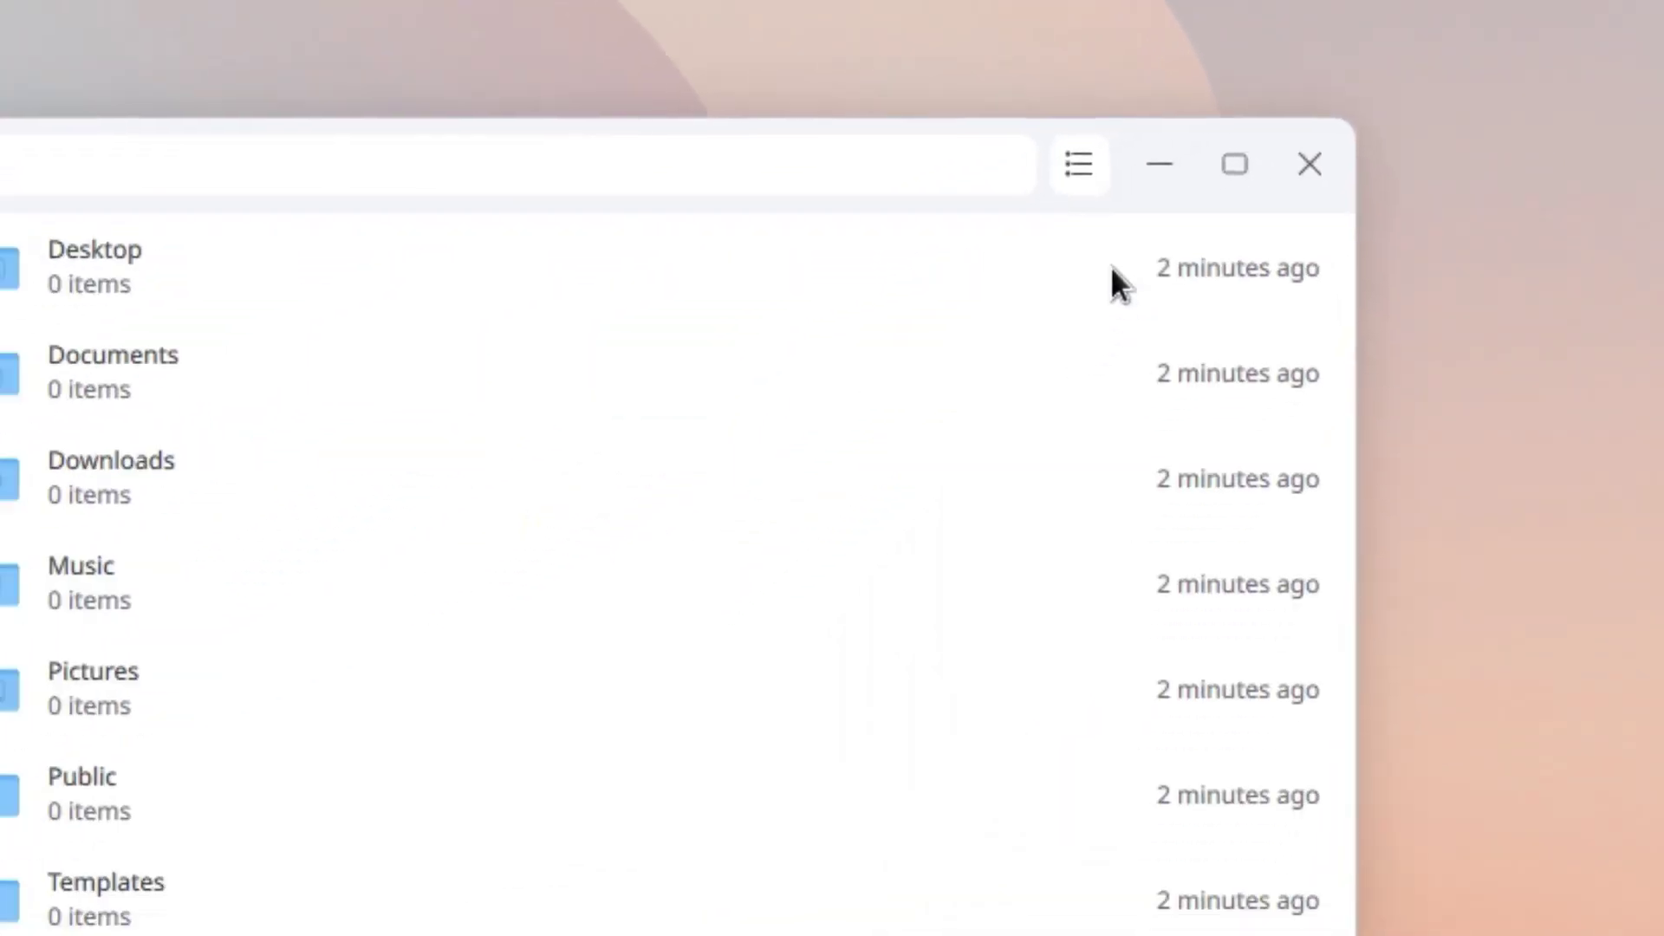
{"action": "left_click", "coordinate": [1079, 167]}
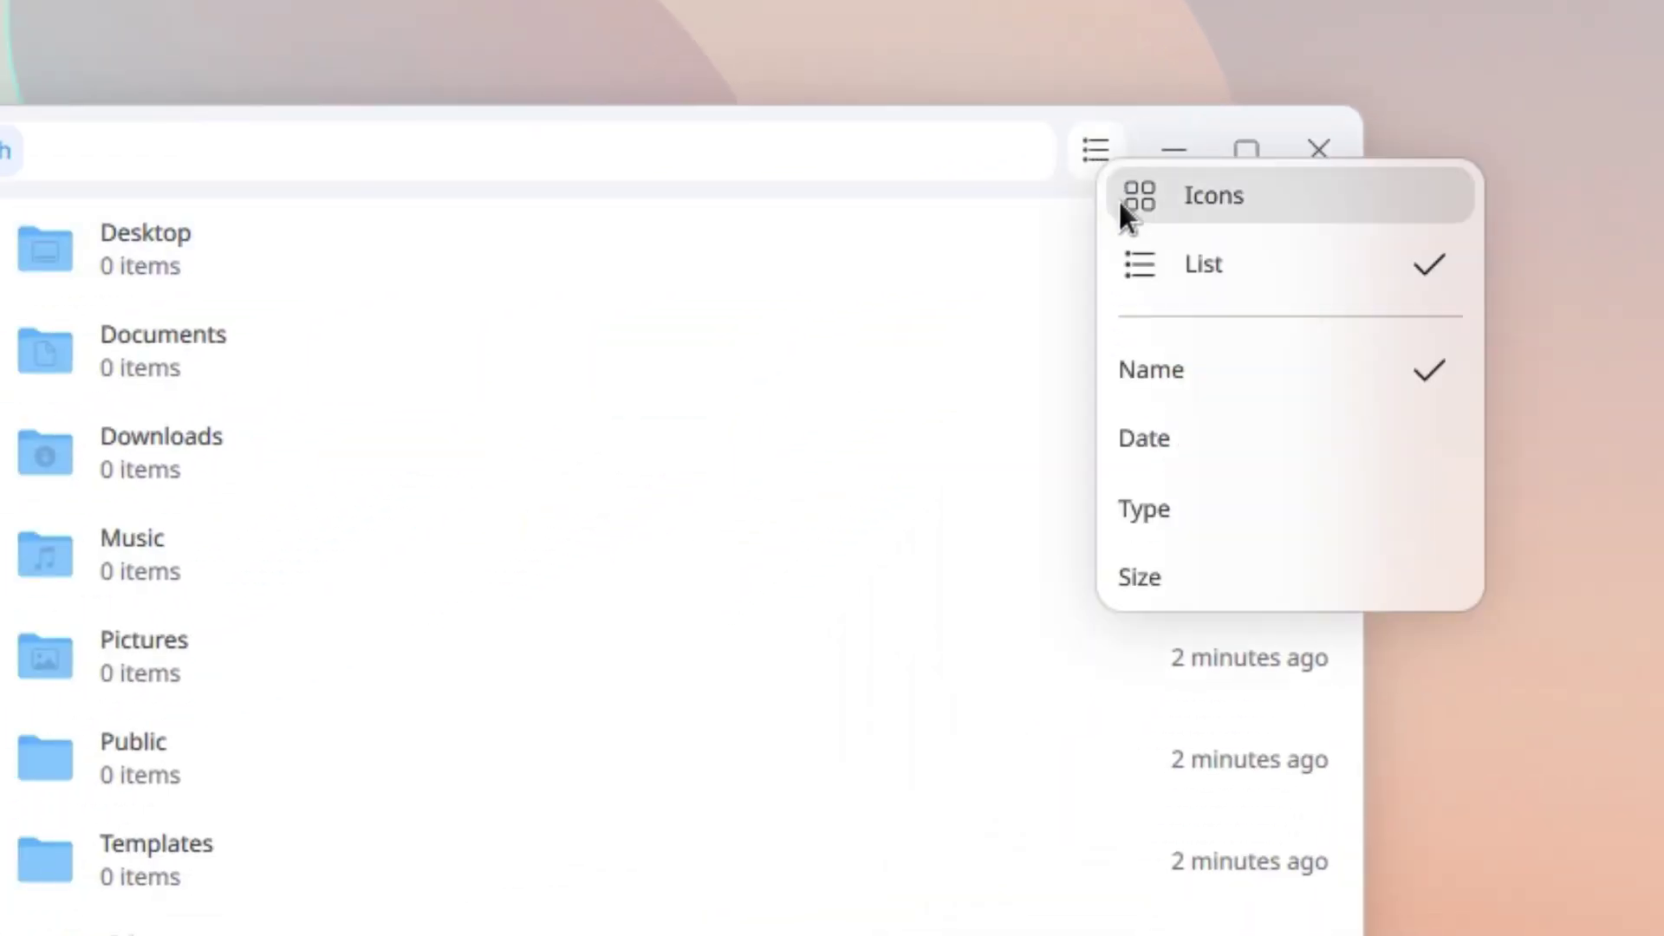
{"action": "left_click", "coordinate": [1099, 215]}
{"action": "left_click", "coordinate": [1094, 151]}
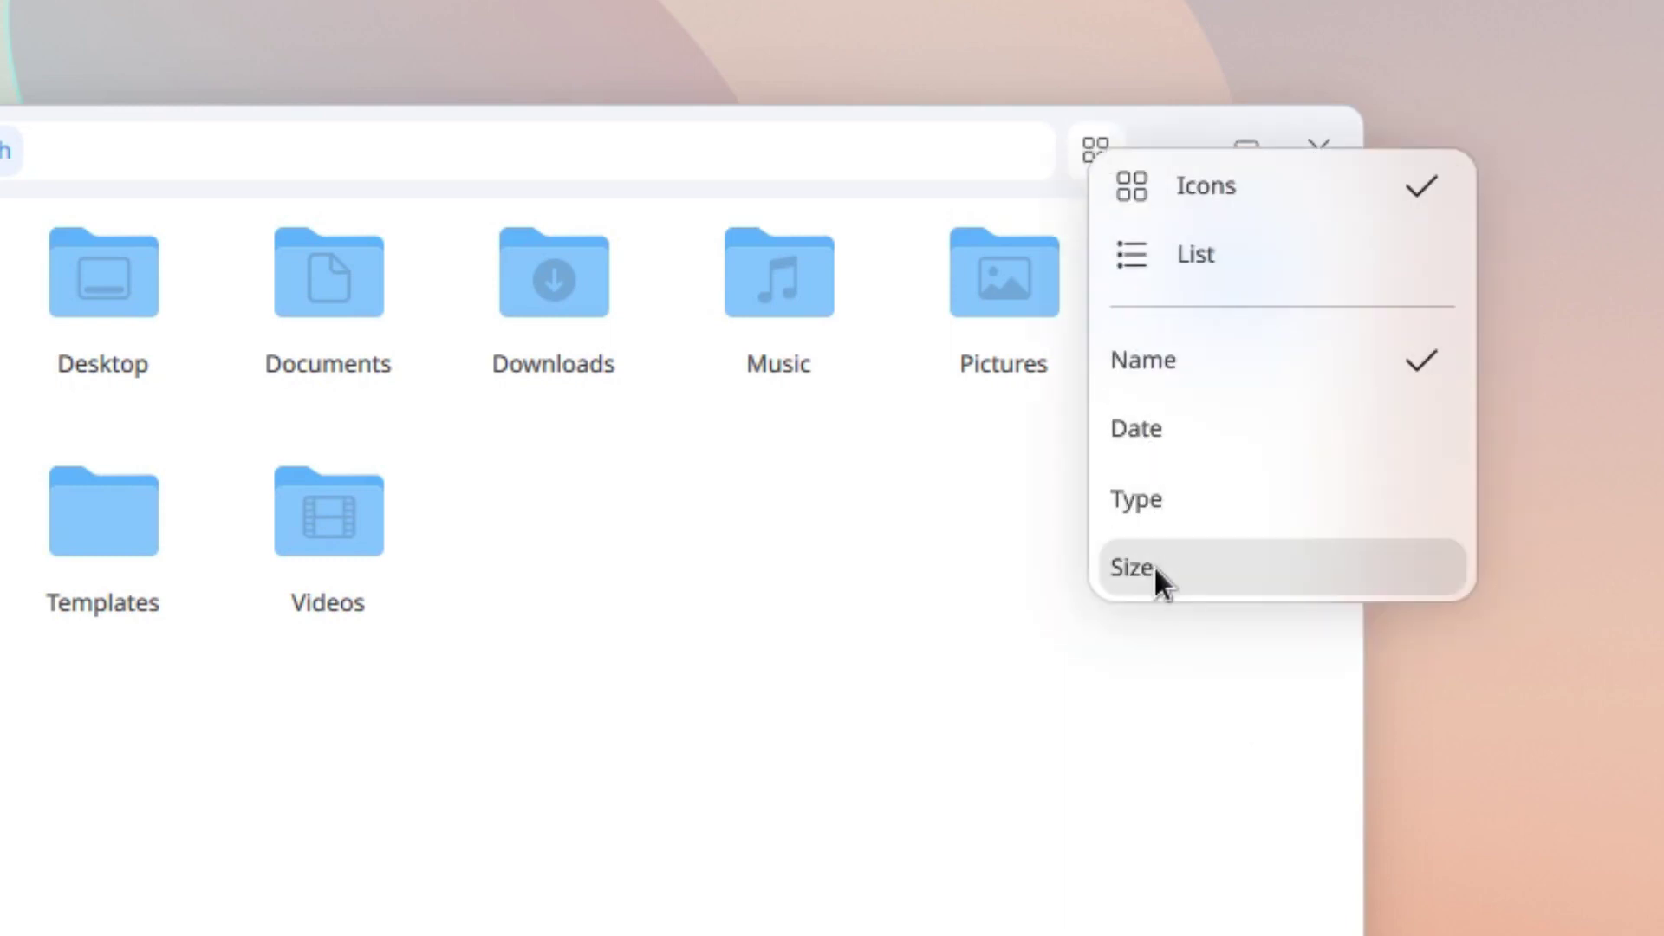
{"action": "left_click", "coordinate": [967, 692]}
- Open the folder background menu and view the Videos folder's properties without changes
{"action": "right_click", "coordinate": [695, 691]}
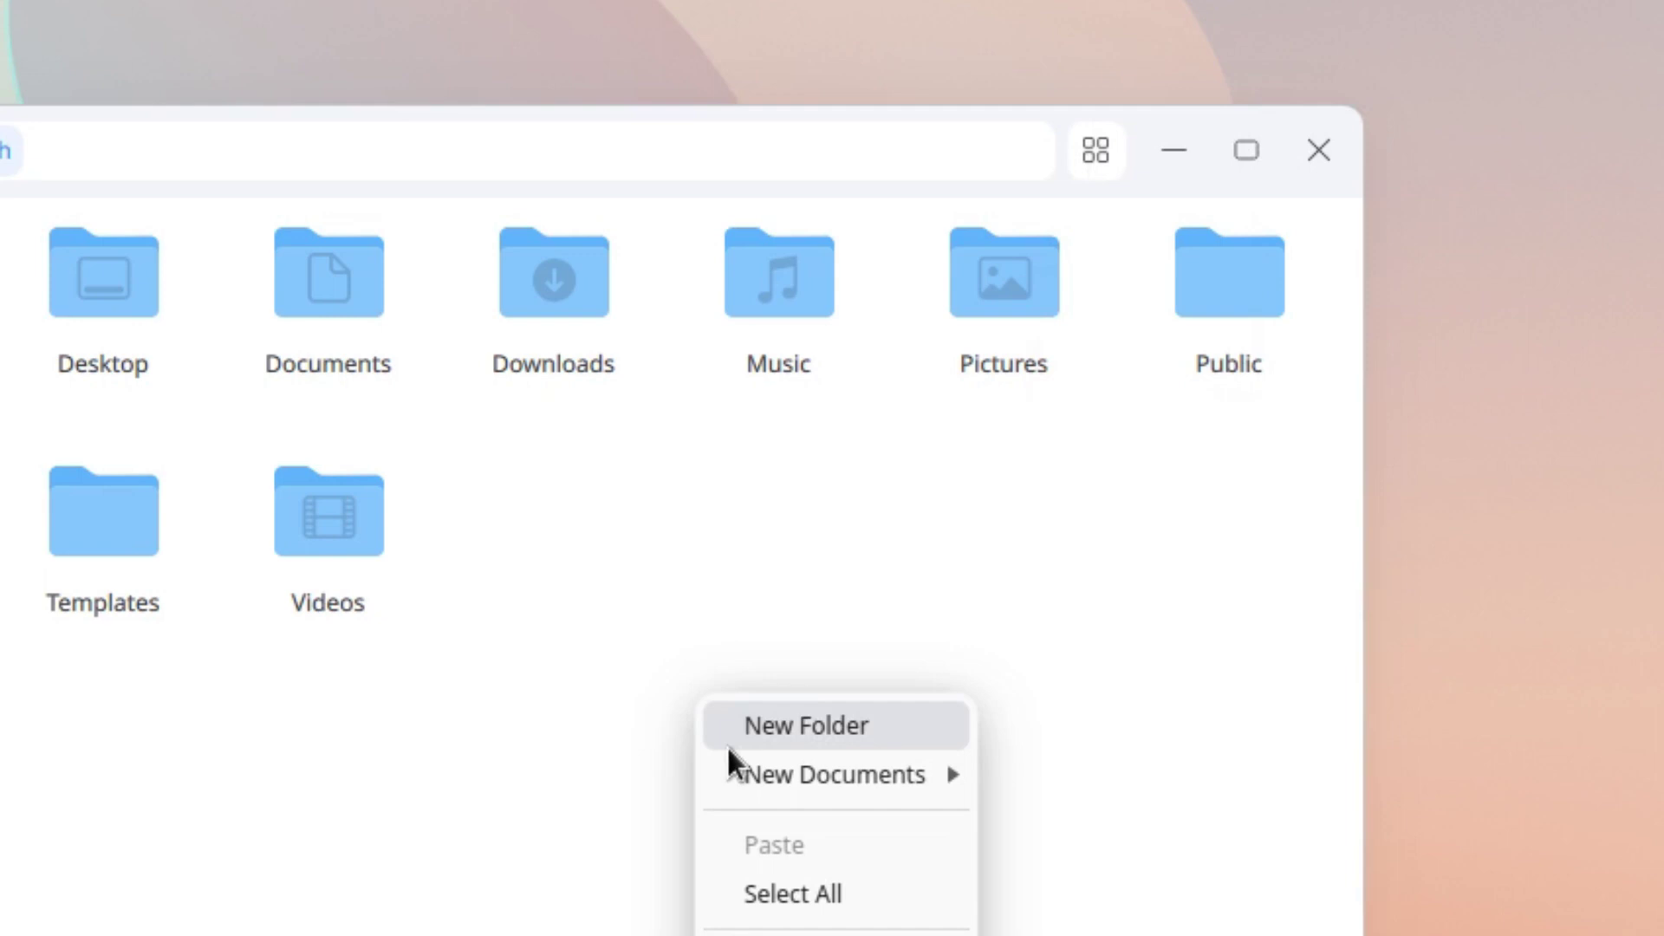
{"action": "left_click", "coordinate": [696, 935]}
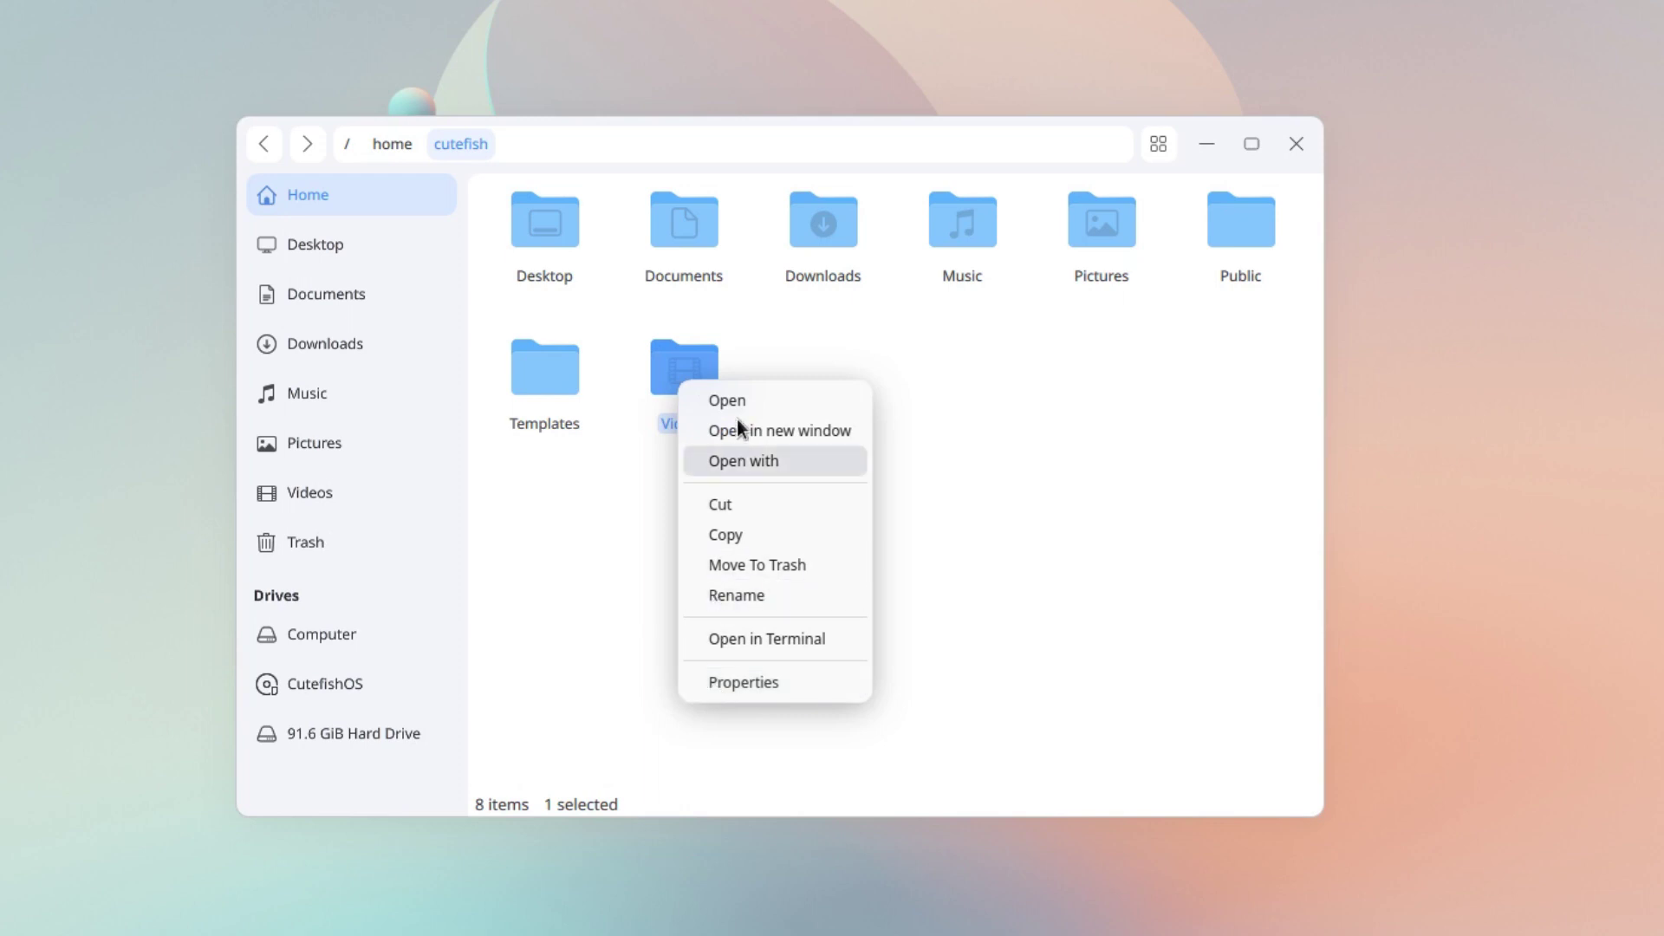
{"action": "left_click", "coordinate": [735, 682]}
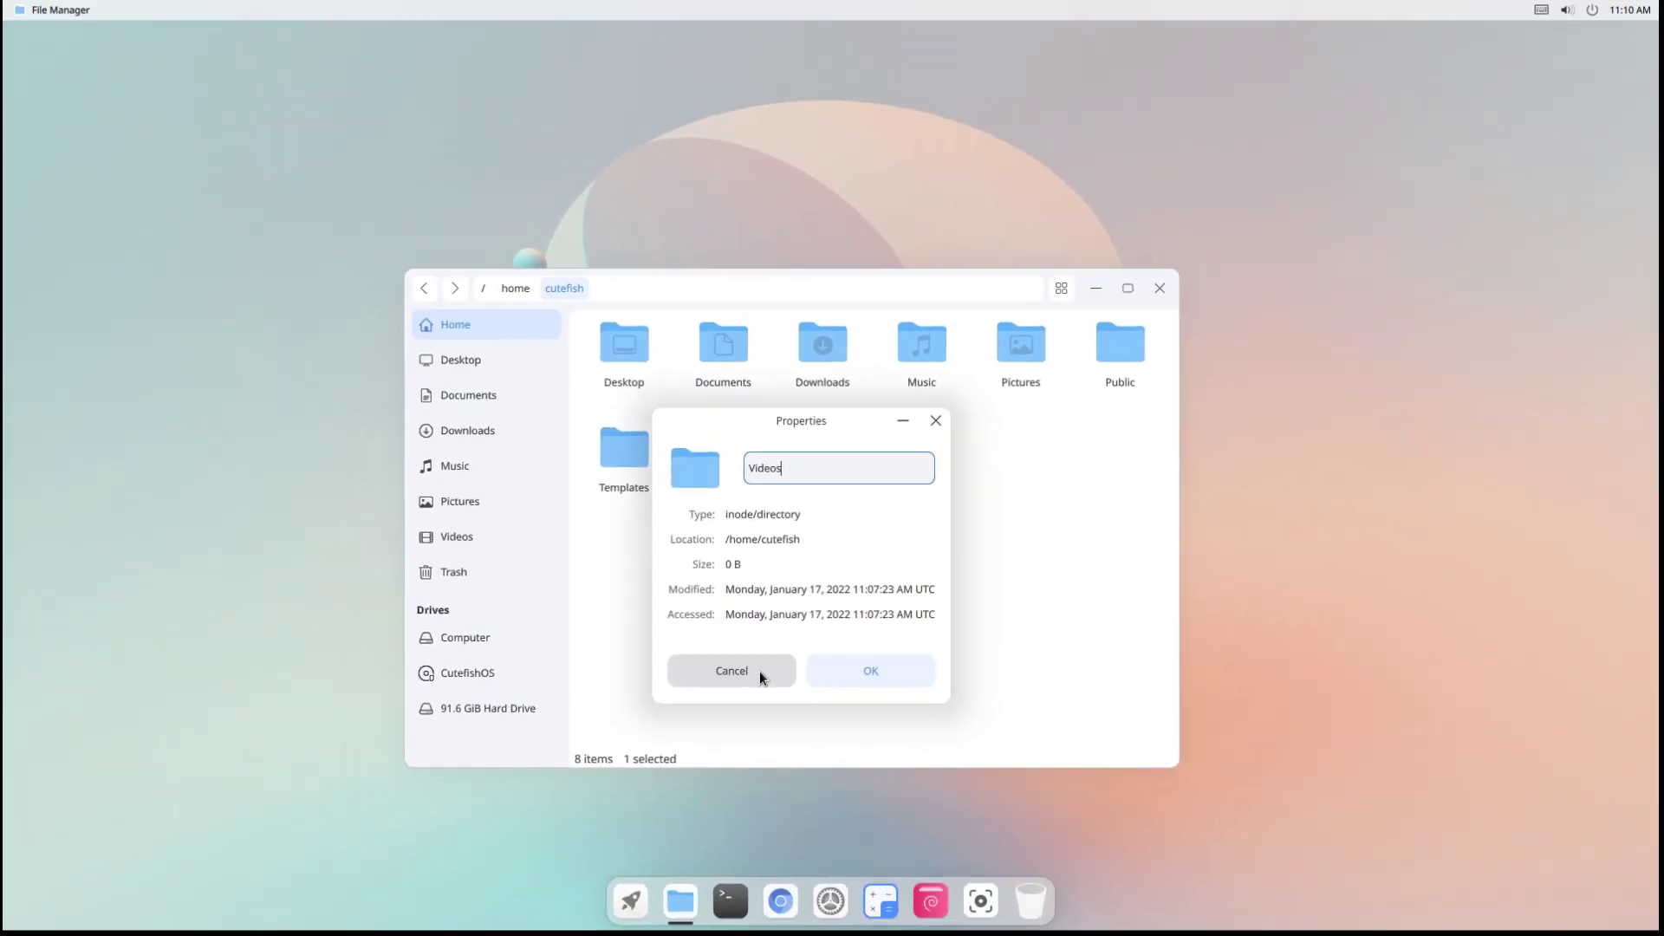
{"action": "left_click", "coordinate": [737, 683]}
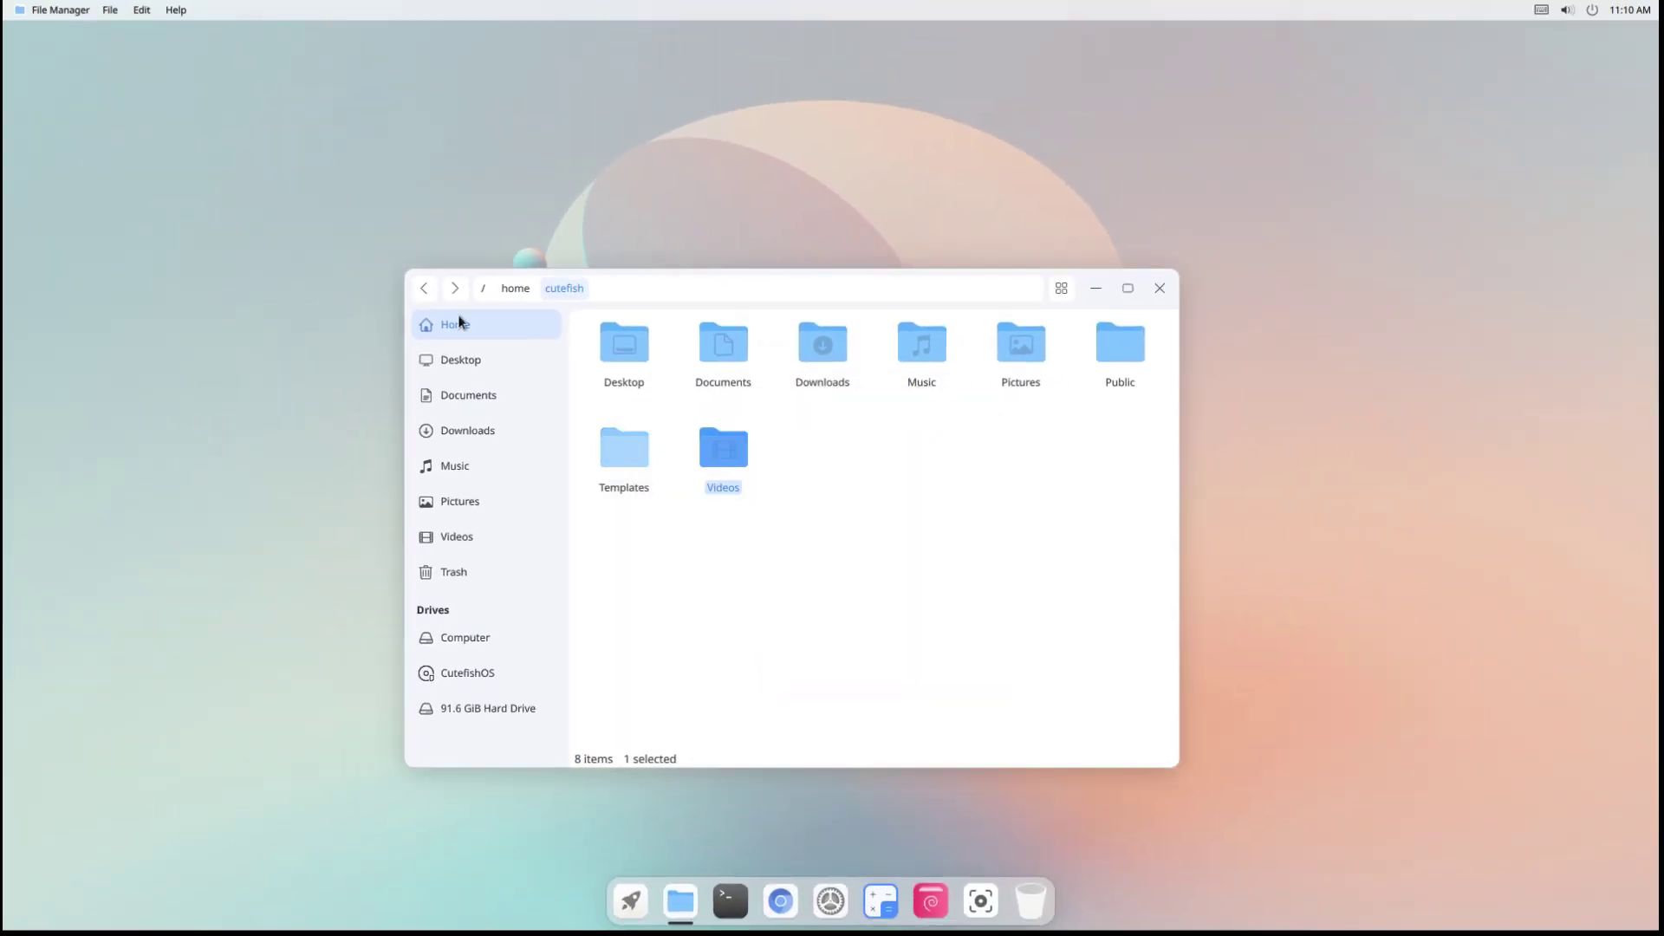
- Browse the file manager's Edit and Help menus, then dismiss them
{"action": "left_click", "coordinate": [141, 10]}
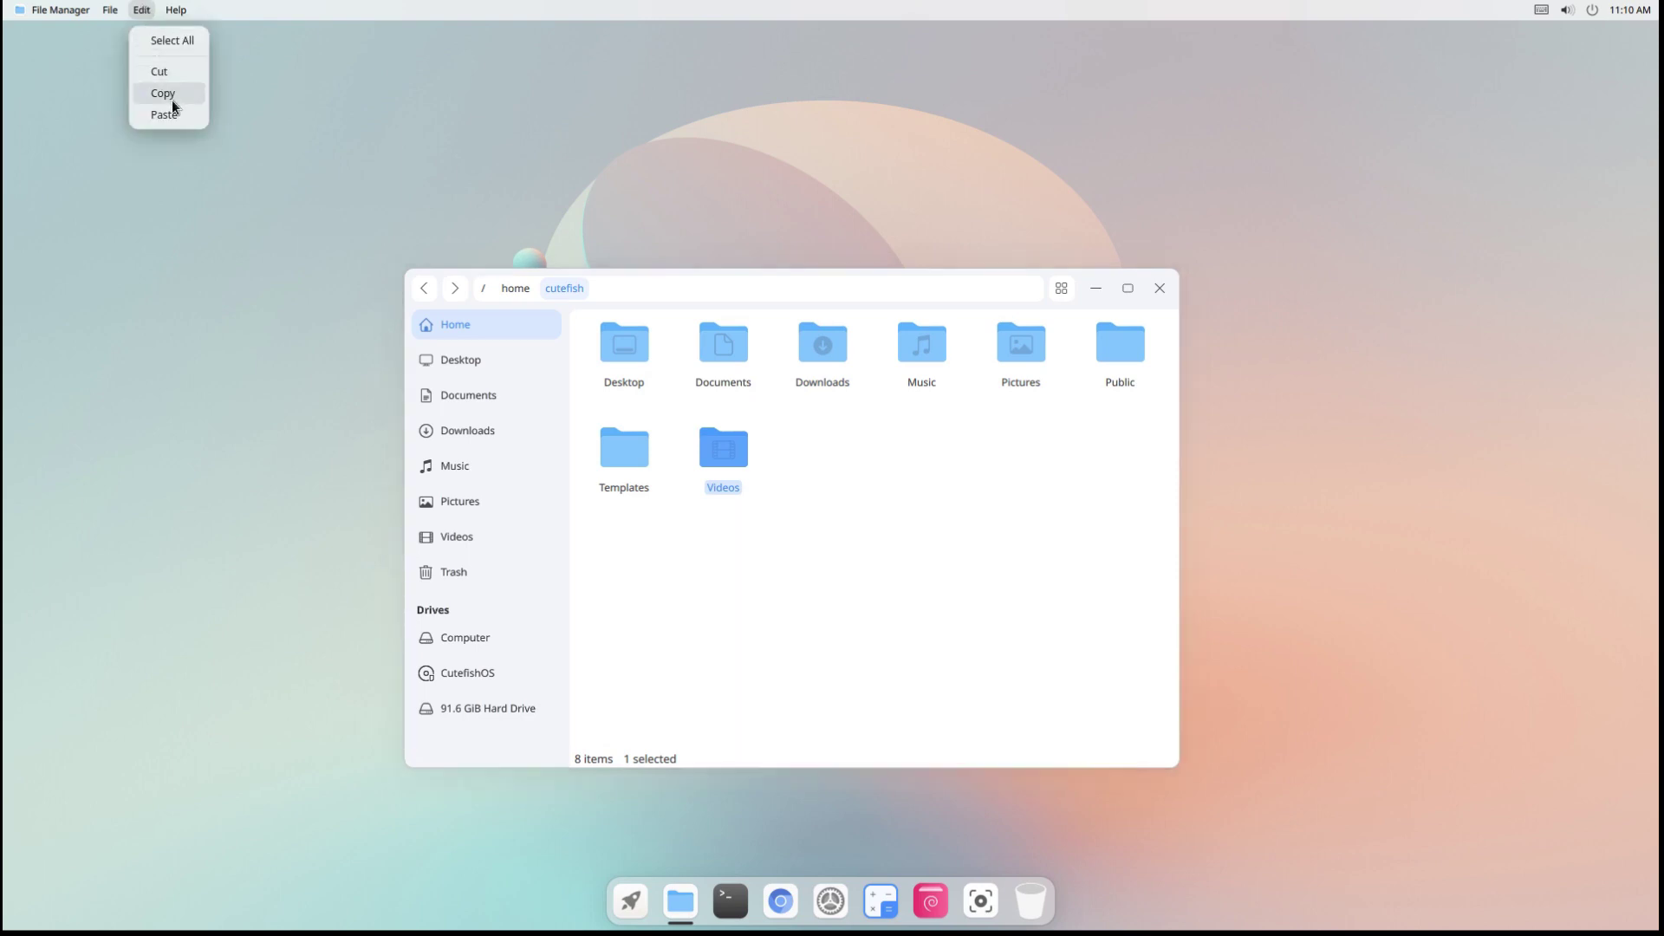
{"action": "left_click", "coordinate": [174, 8]}
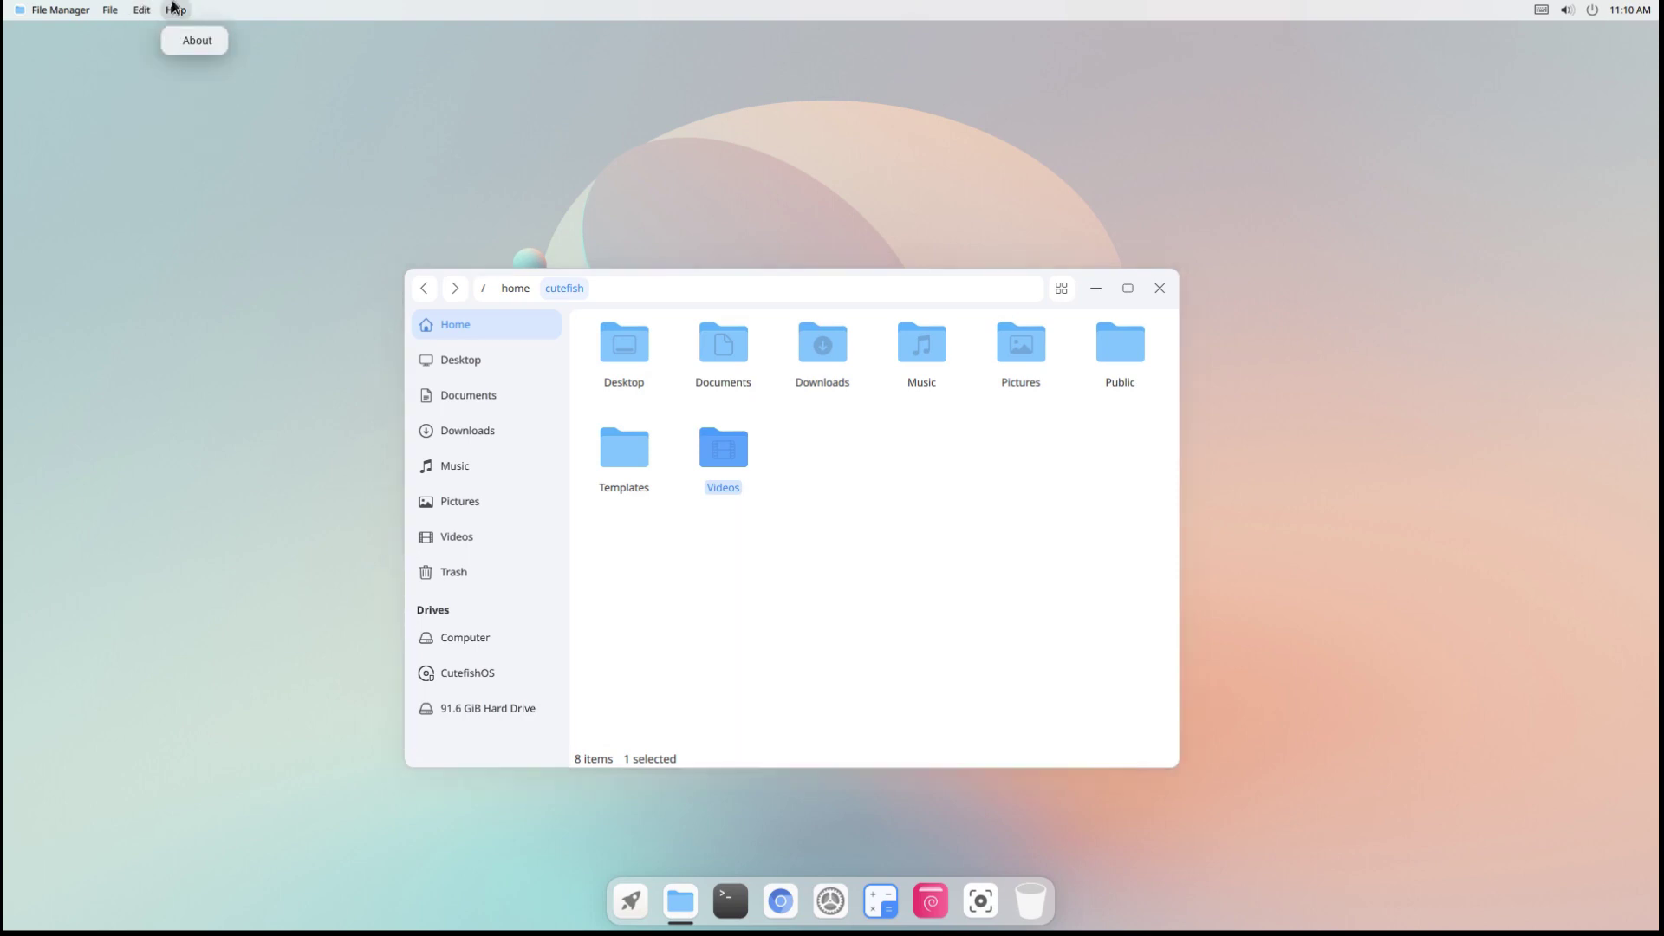
{"action": "left_click", "coordinate": [884, 631]}
- Set the accent colour to purple in the Appearance settings
{"action": "left_click", "coordinate": [830, 903]}
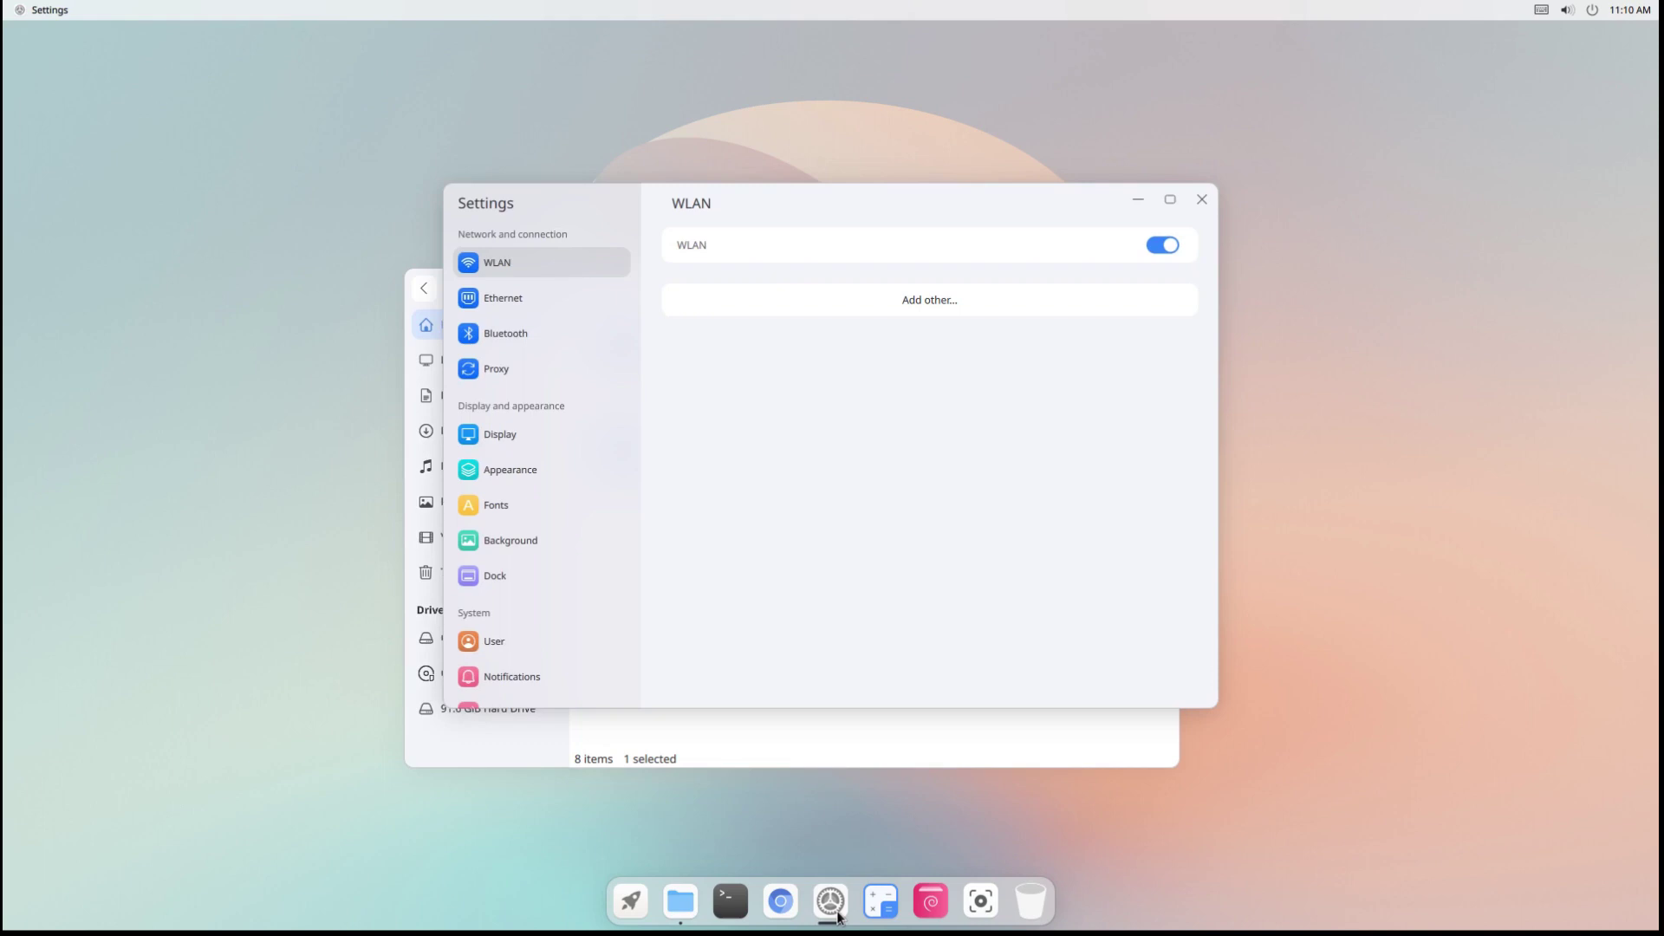
{"action": "left_click", "coordinate": [534, 470]}
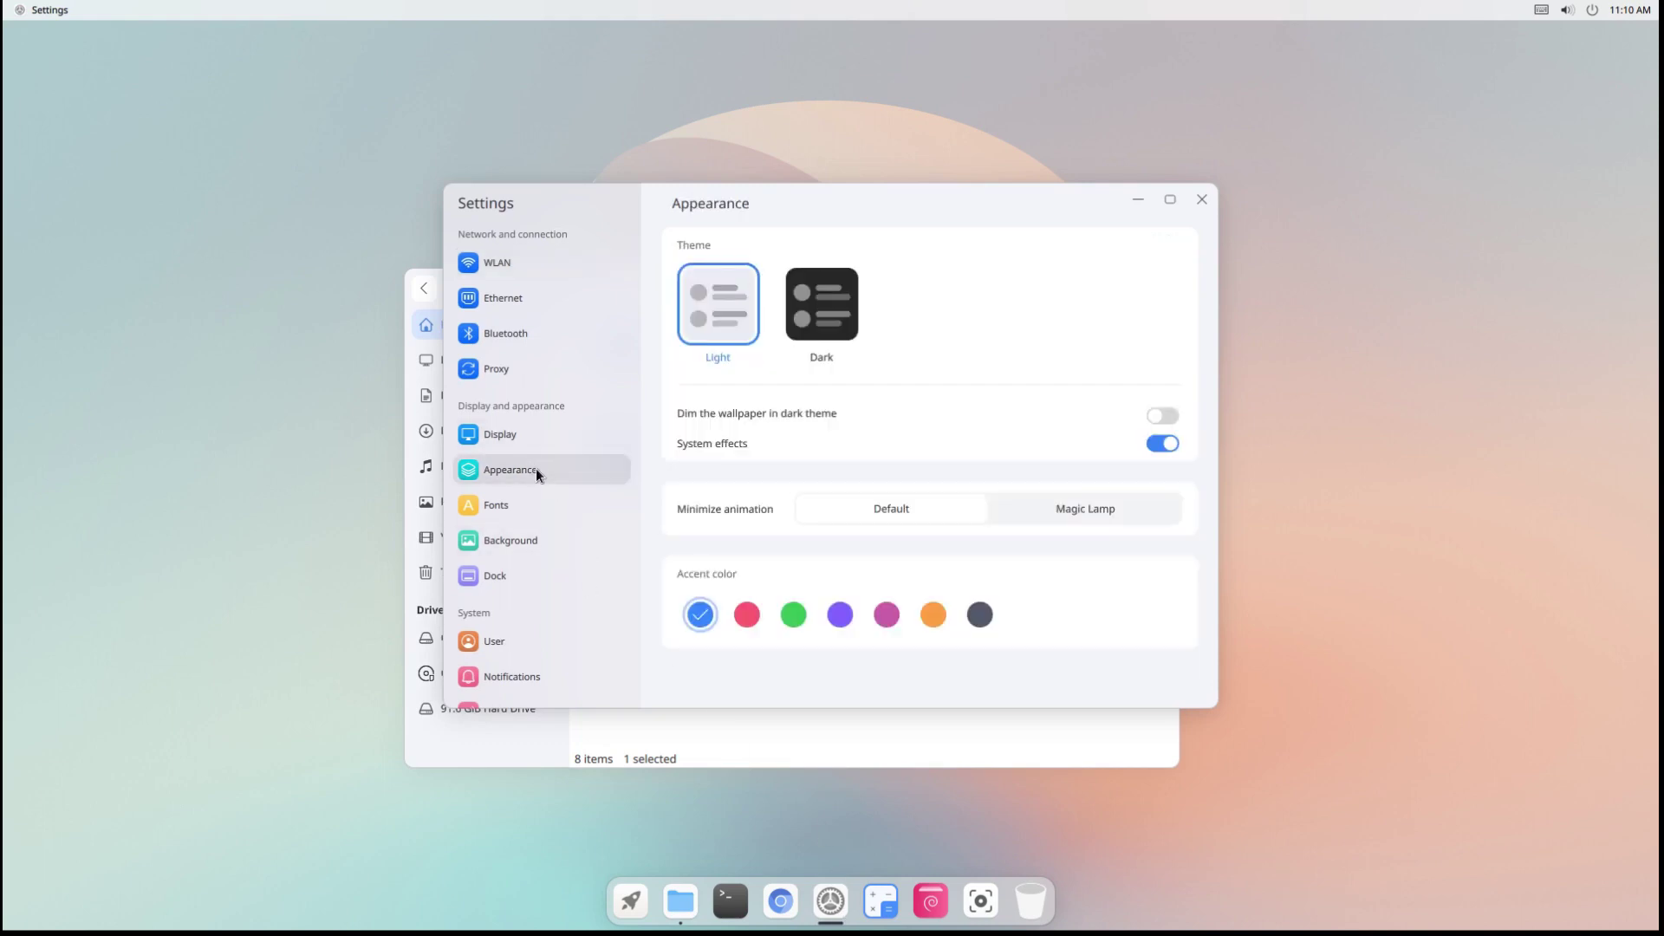
{"action": "left_click", "coordinate": [841, 615]}
- Move Settings to the right and place a new Calculator window in the upper left
{"action": "left_click_drag", "start_coordinate": [741, 217], "coordinate": [1125, 251]}
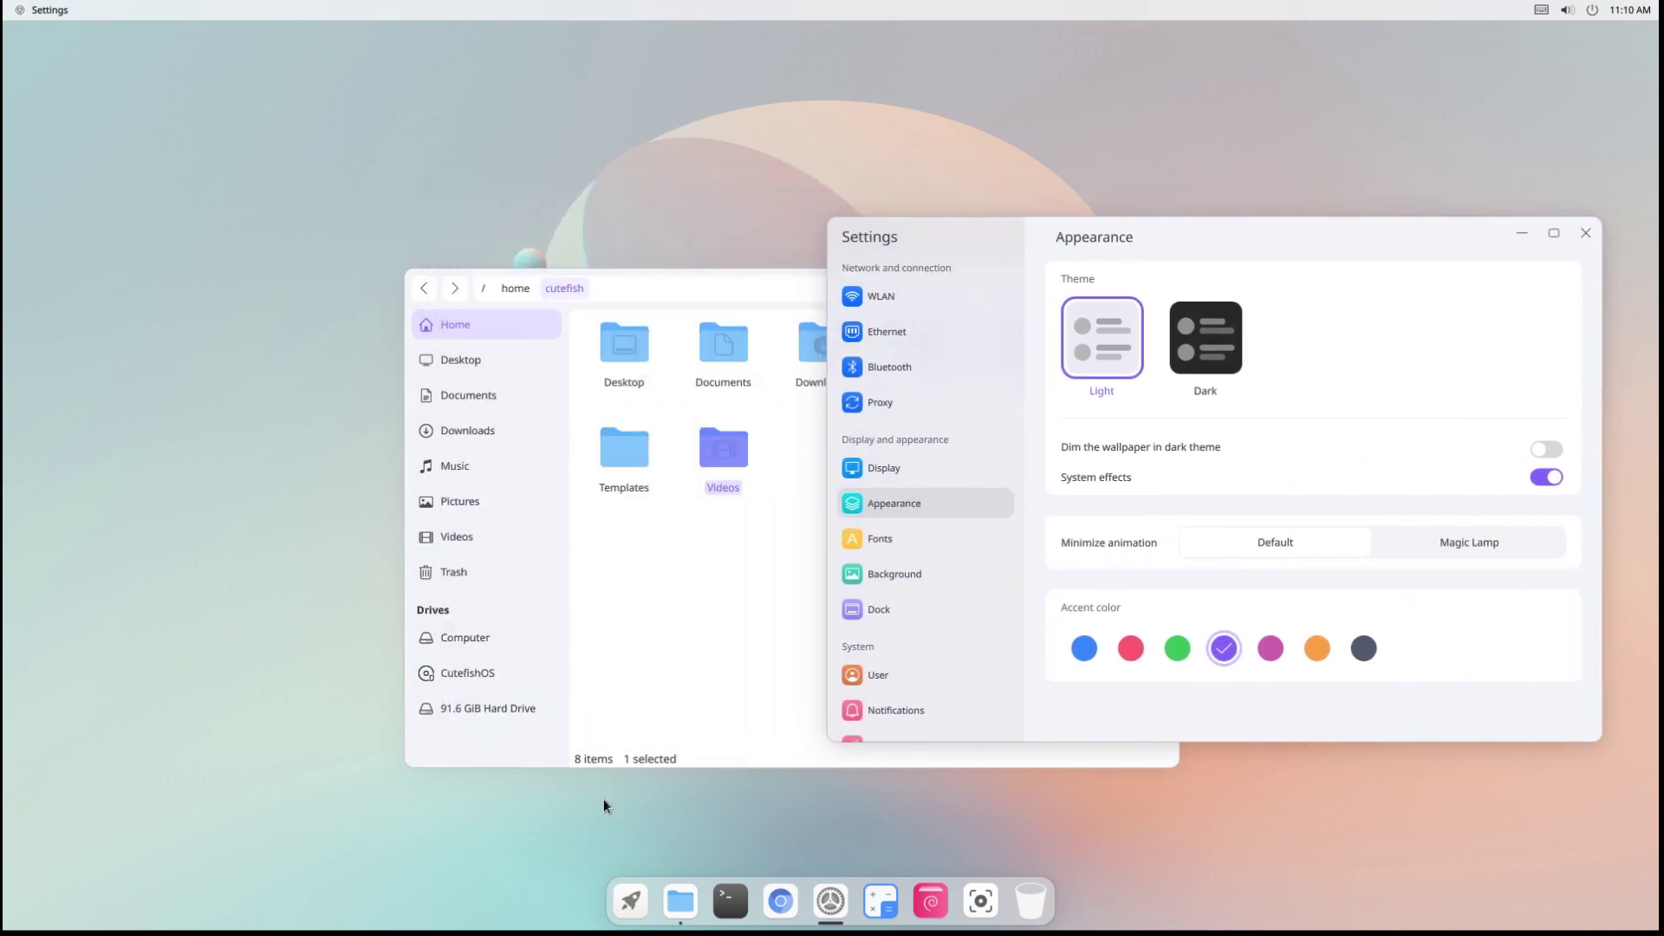
{"action": "left_click", "coordinate": [881, 902]}
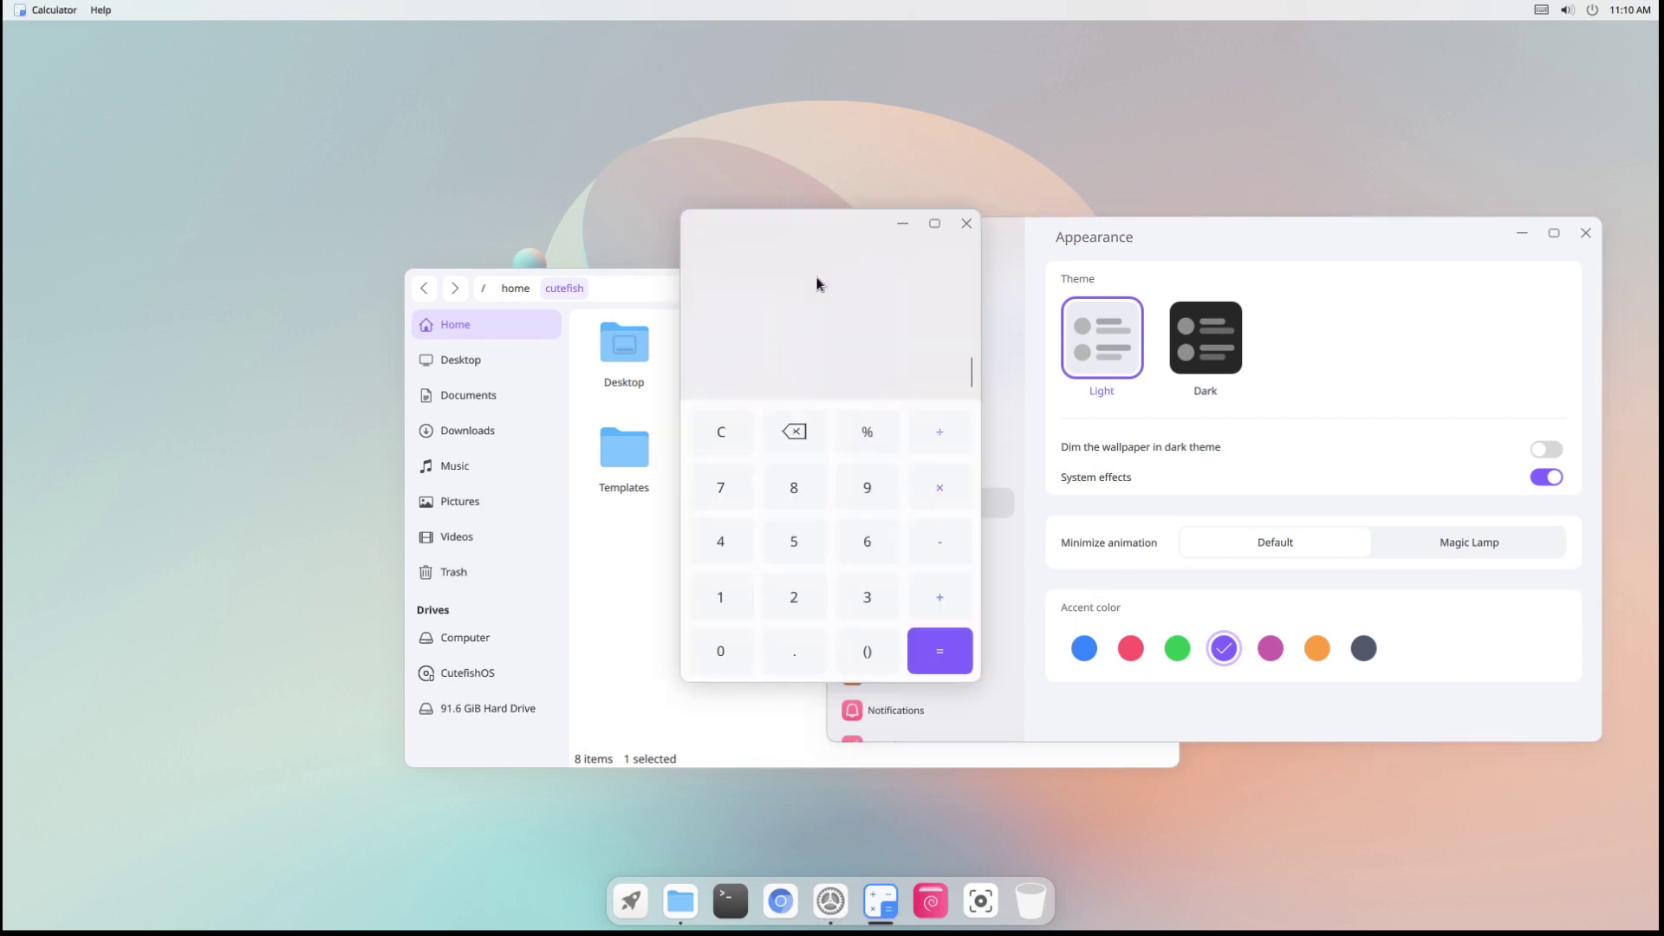
{"action": "left_click_drag", "start_coordinate": [806, 231], "coordinate": [323, 111]}
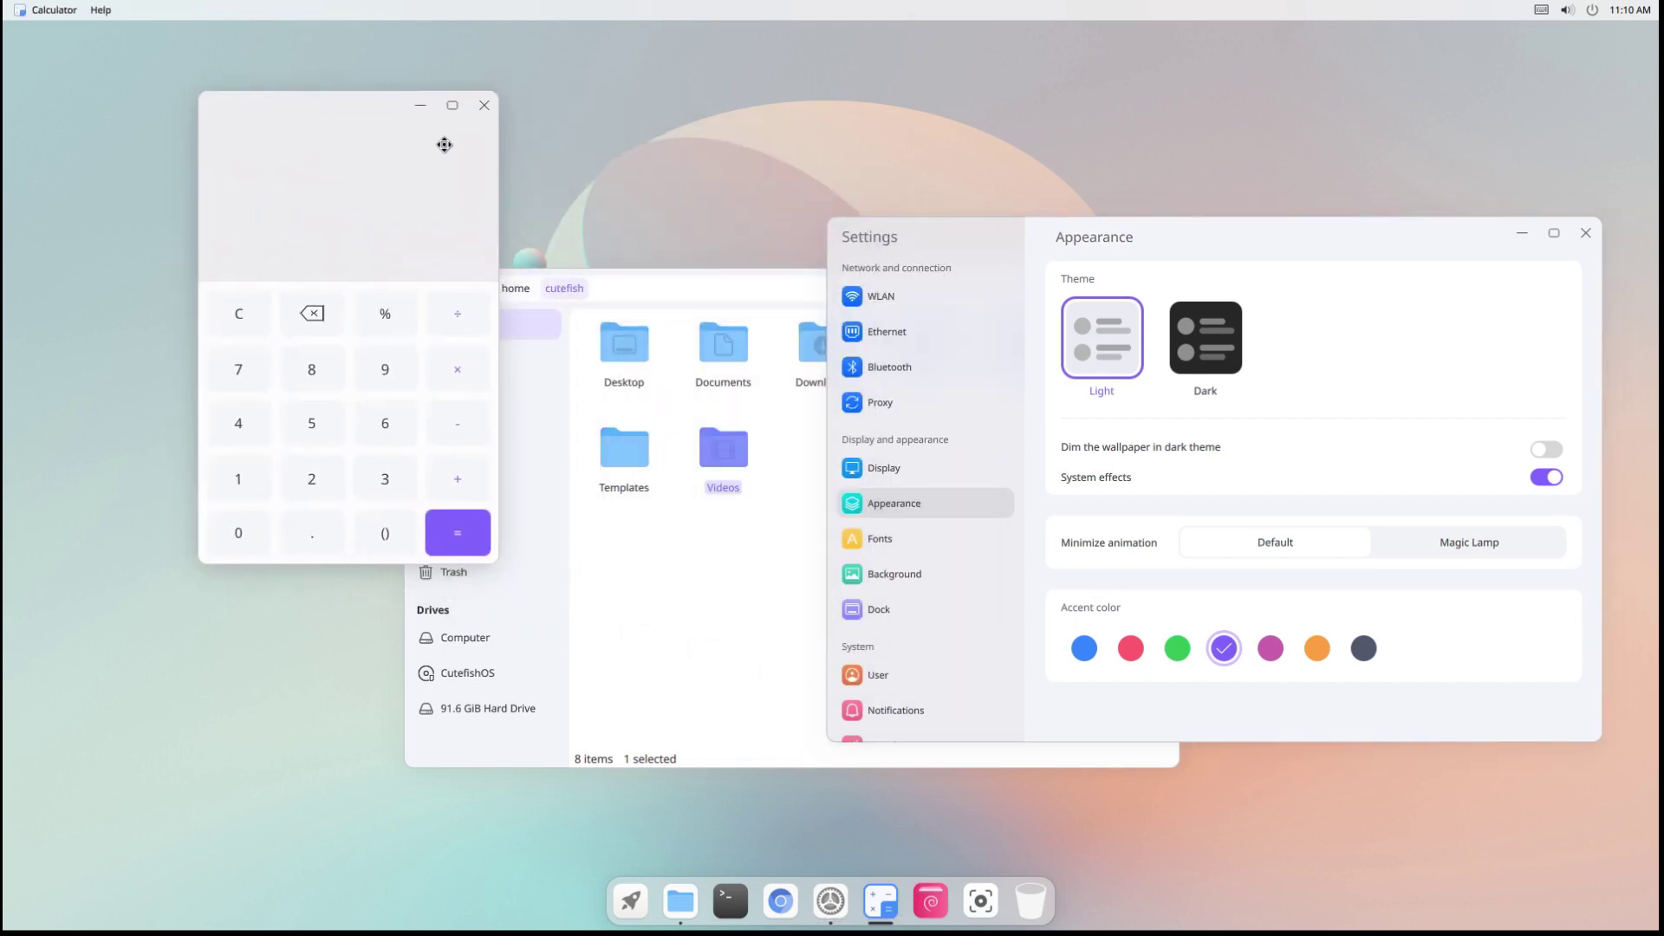
- Switch to the Dark theme with 'Dim the wallpaper in dark theme' enabled
{"action": "left_click_drag", "start_coordinate": [1027, 253], "coordinate": [918, 244]}
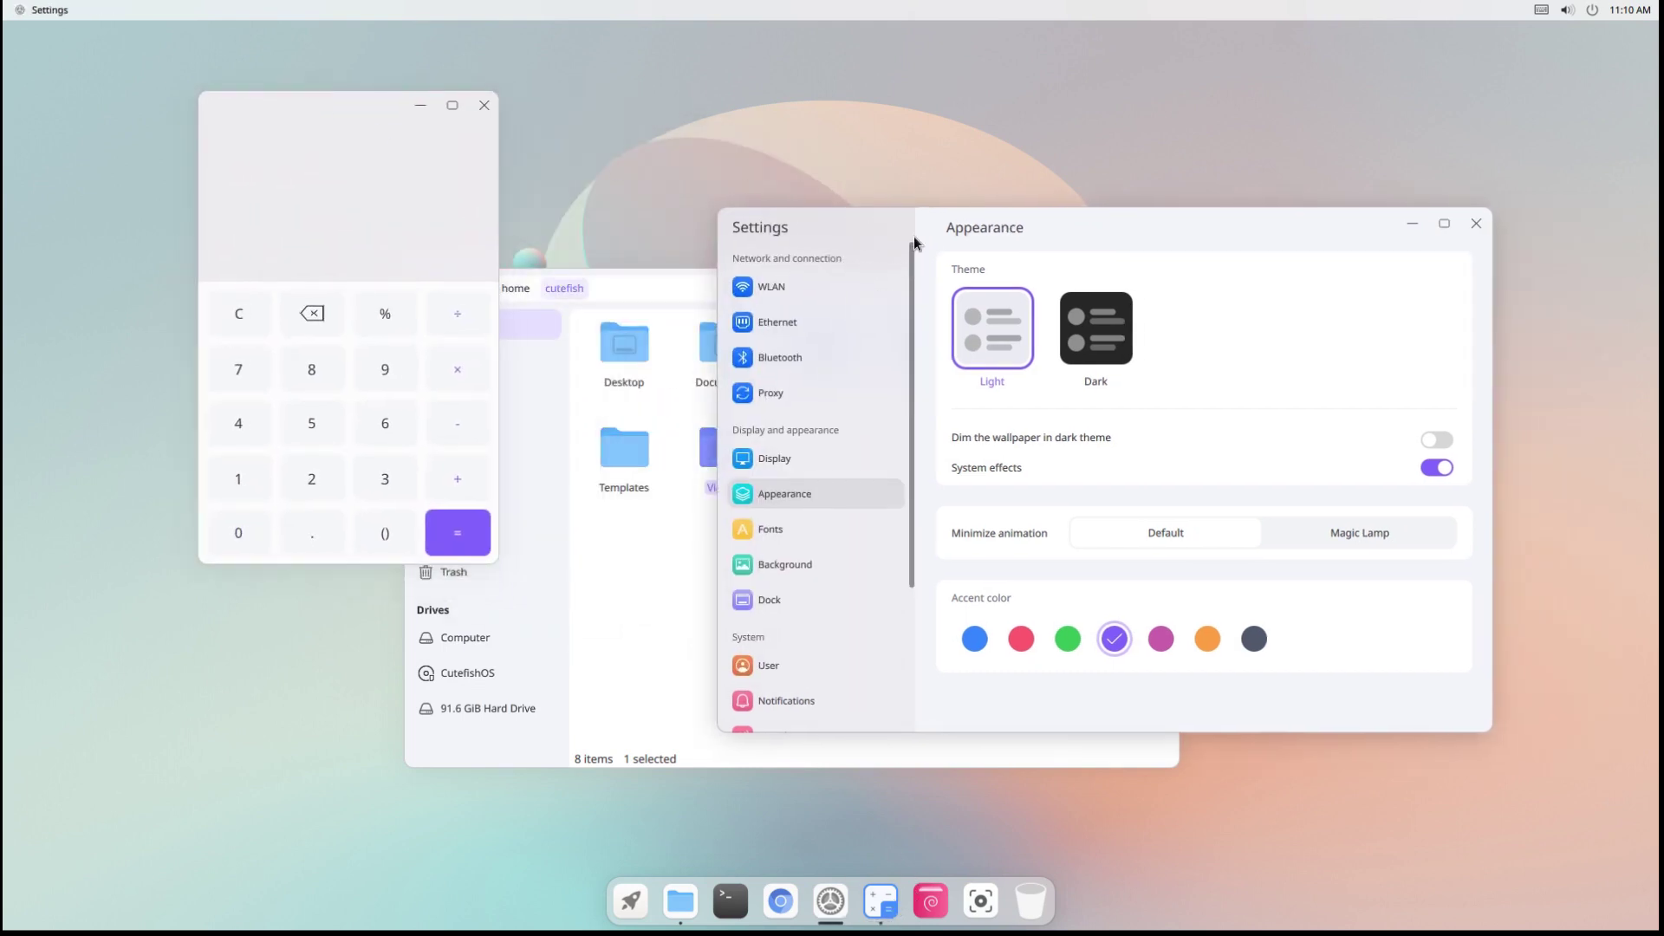
{"action": "left_click", "coordinate": [1083, 352]}
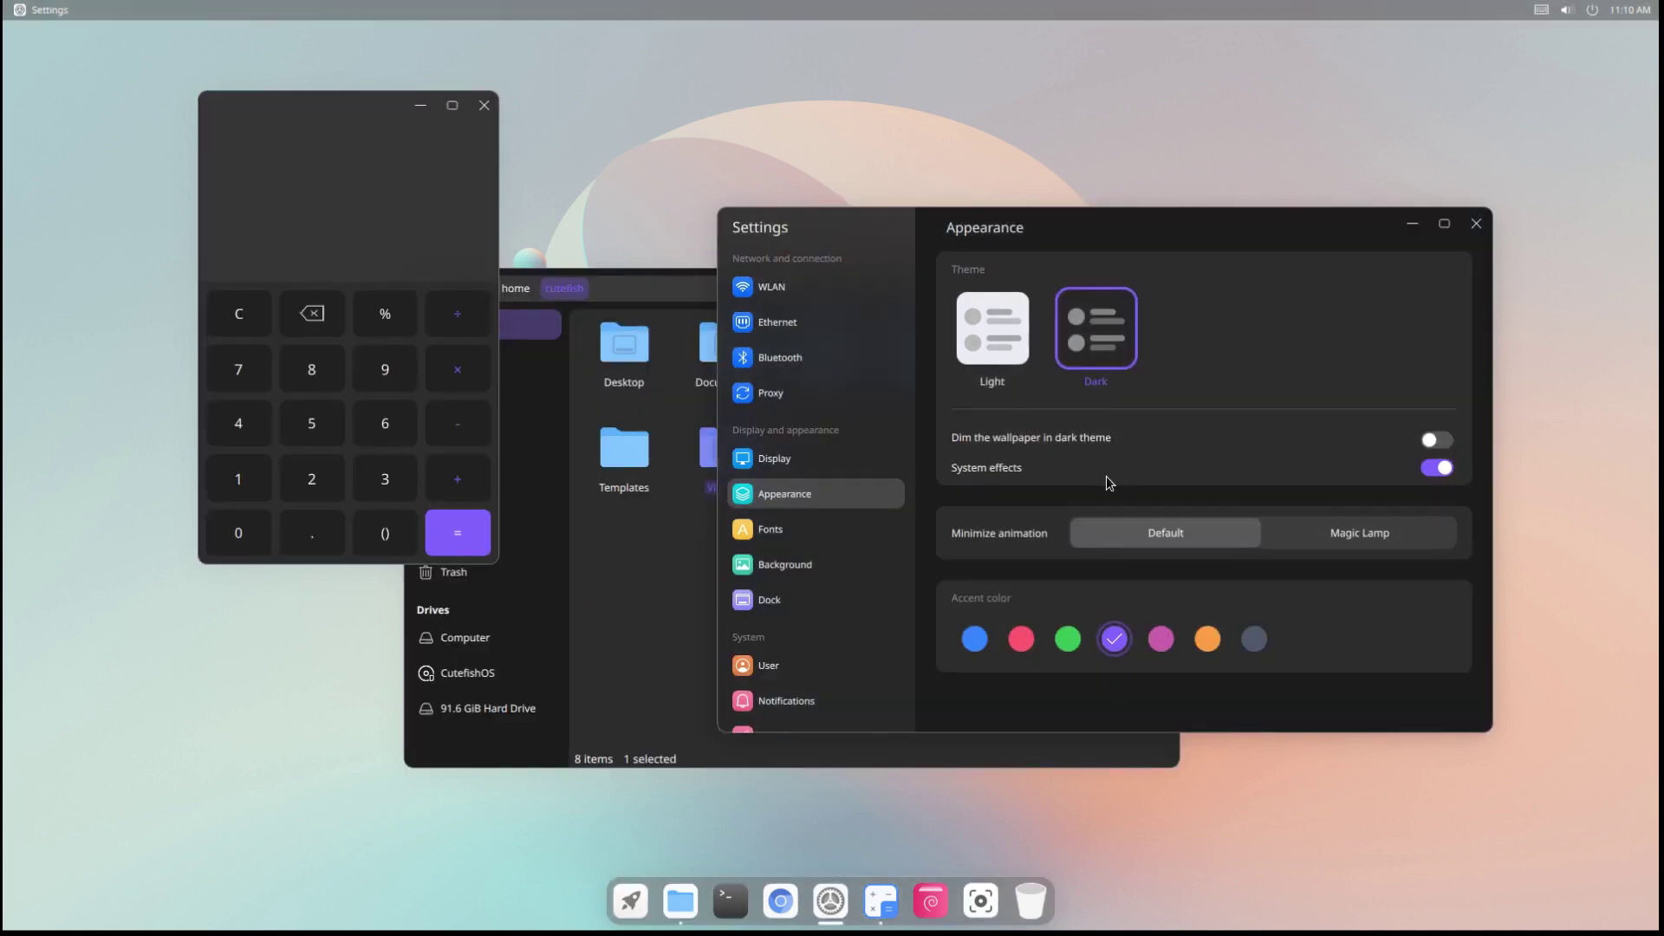
{"action": "left_click", "coordinate": [1437, 440]}
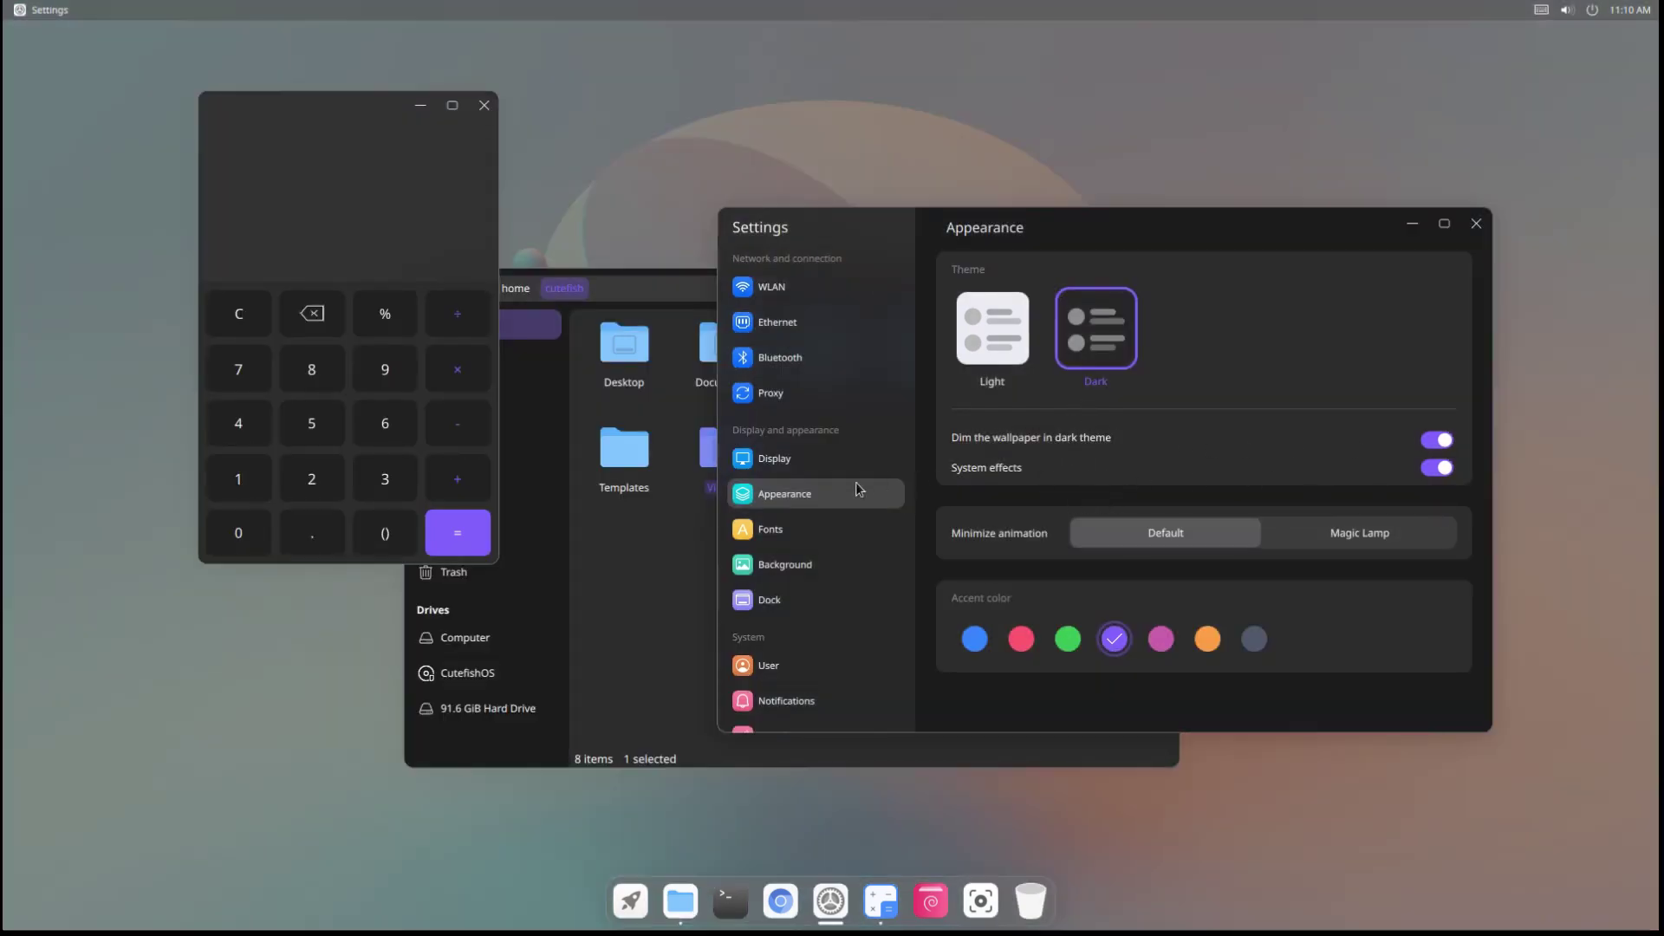
- Set the grey sculpture picture as wallpaper after trying the pink sculpture and blue waves
{"action": "left_click", "coordinate": [776, 564]}
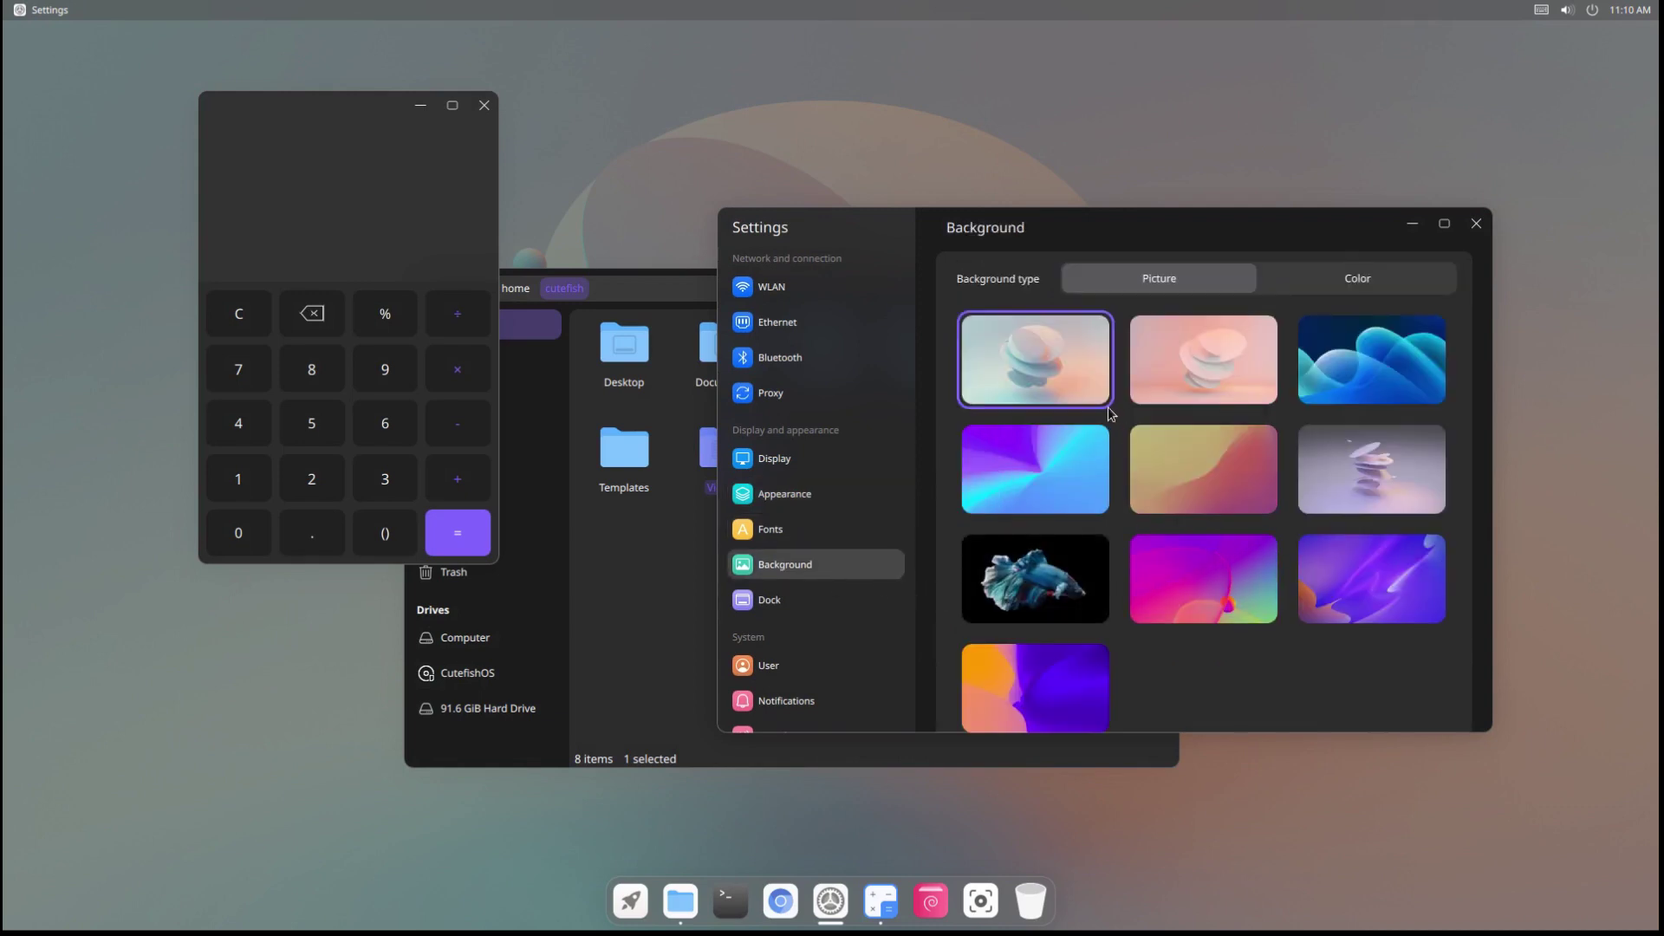
{"action": "left_click", "coordinate": [1160, 377]}
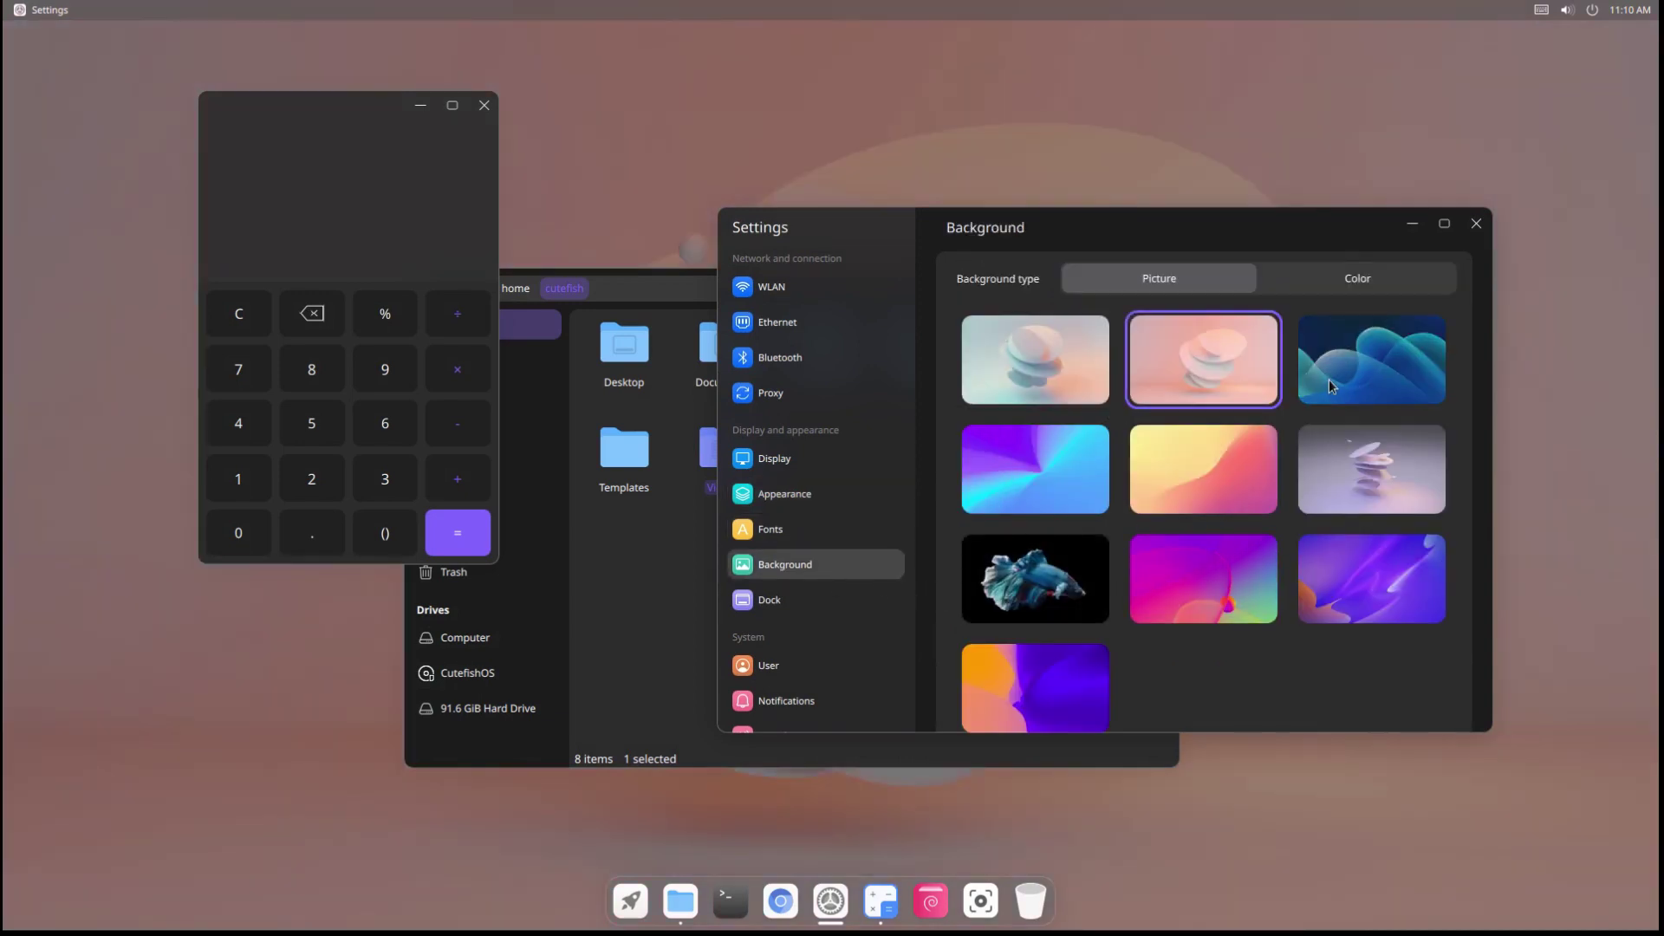
{"action": "left_click", "coordinate": [1324, 383]}
{"action": "left_click", "coordinate": [1324, 494]}
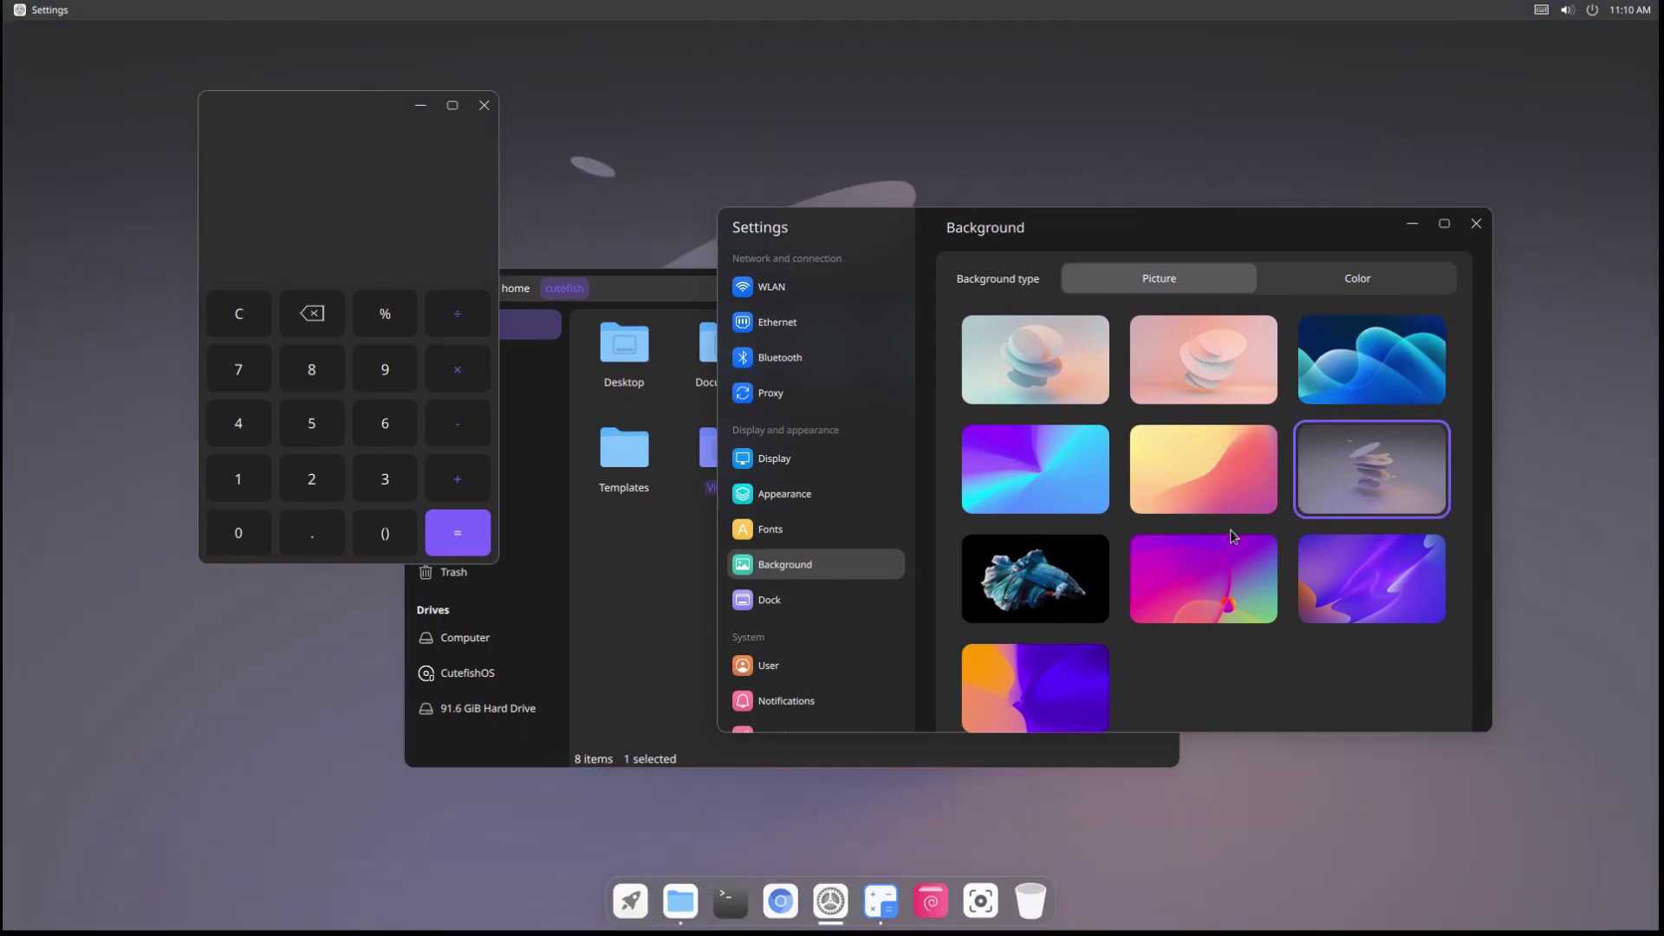
{"action": "scroll", "coordinate": [790, 649], "scroll_direction": "down", "scroll_amount": 4}
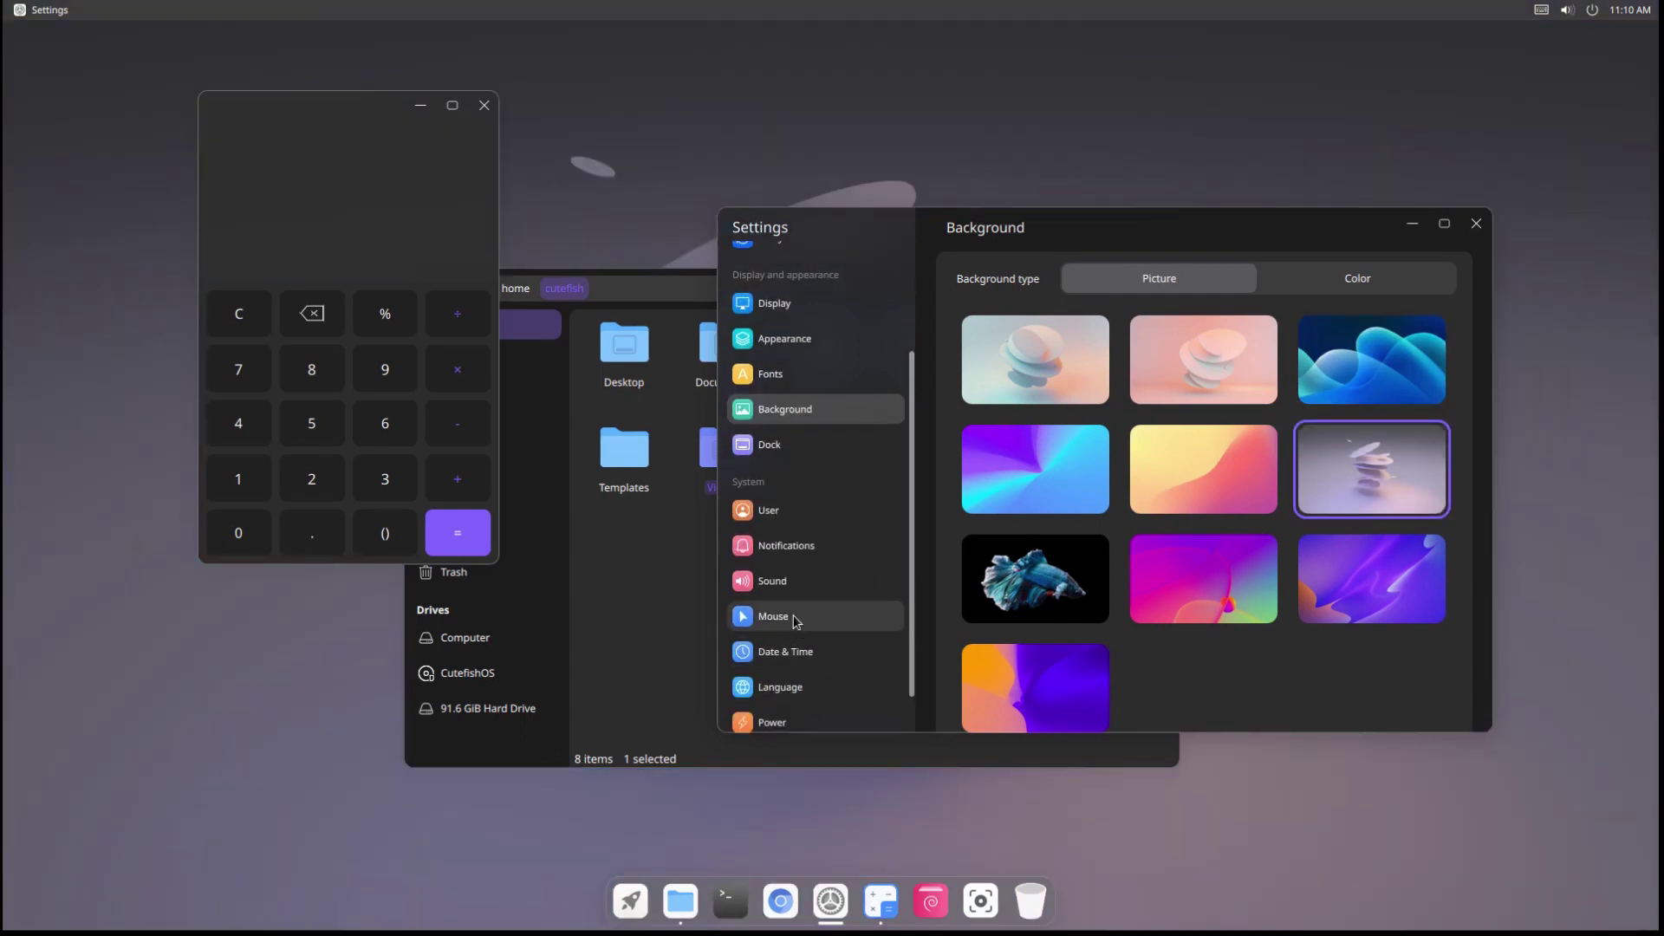
- Set the cursor theme to Cutefish-Dark in the Mouse settings
{"action": "left_click", "coordinate": [795, 617]}
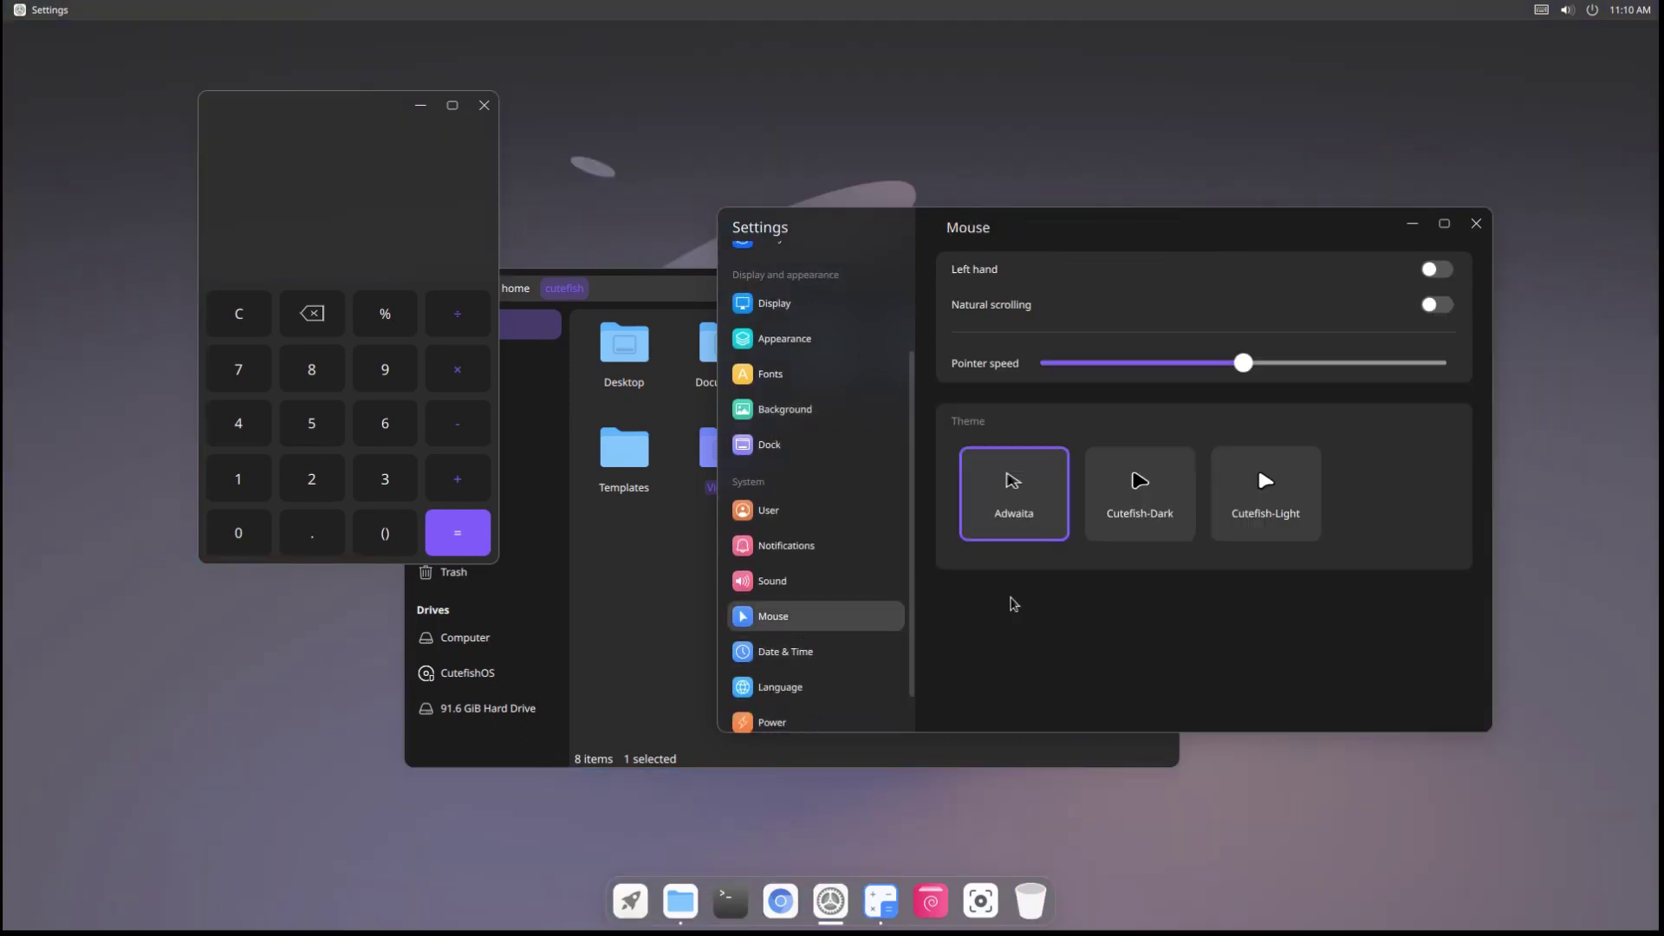
{"action": "left_click", "coordinate": [1167, 484]}
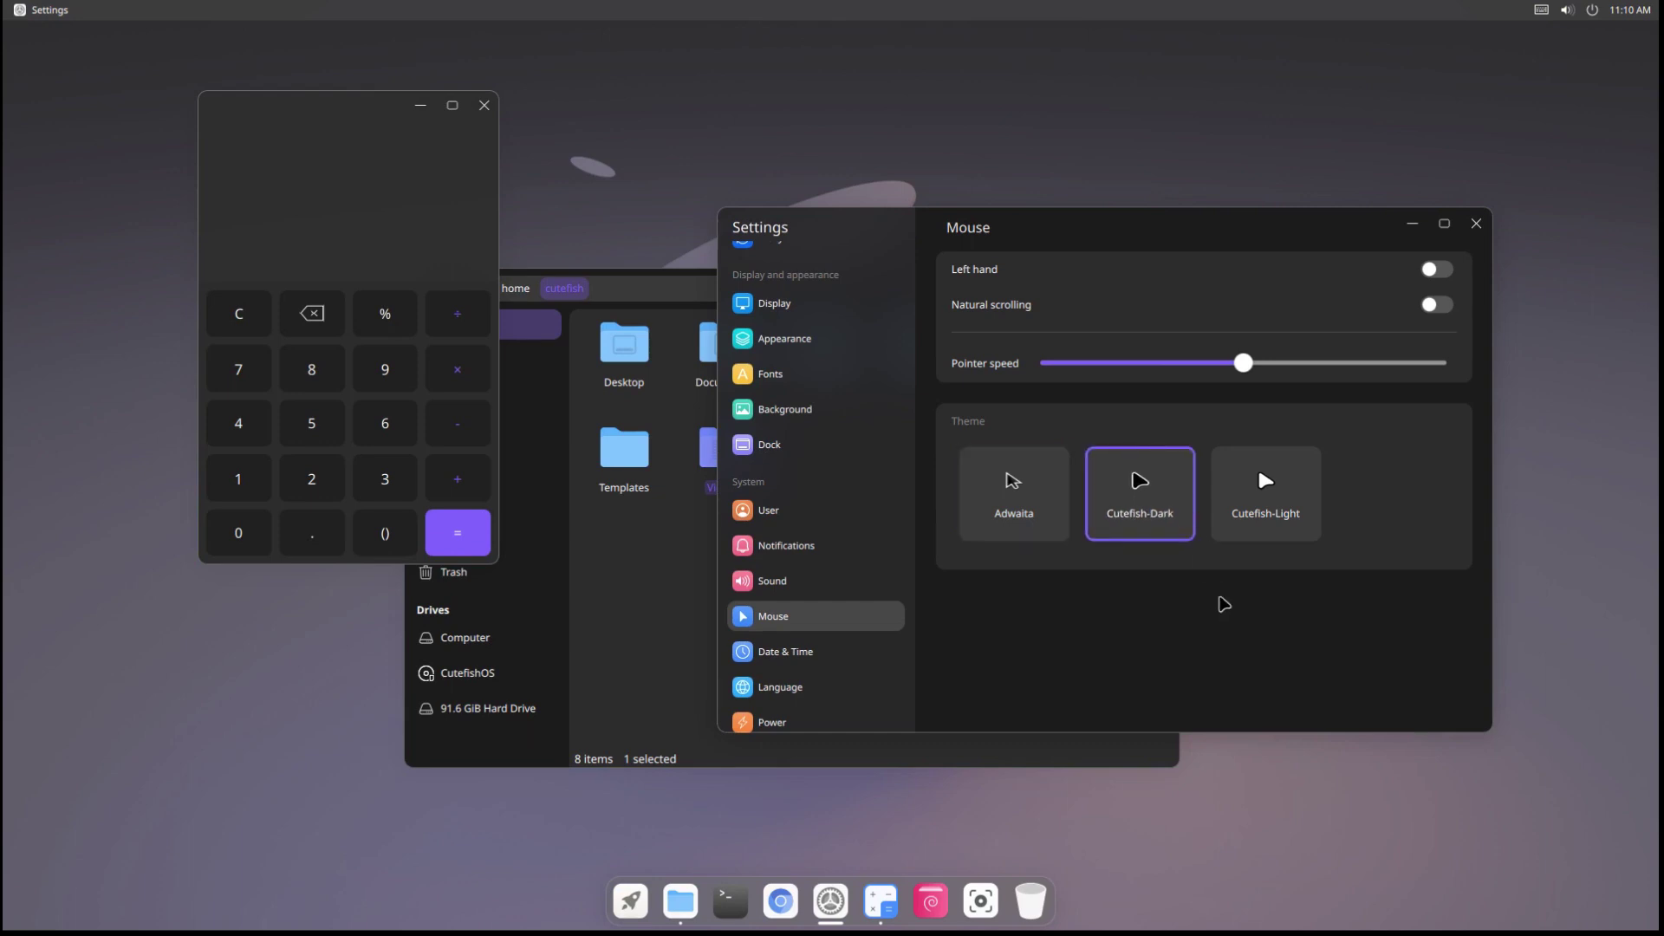
{"action": "scroll", "coordinate": [804, 588], "scroll_direction": "up", "scroll_amount": 3}
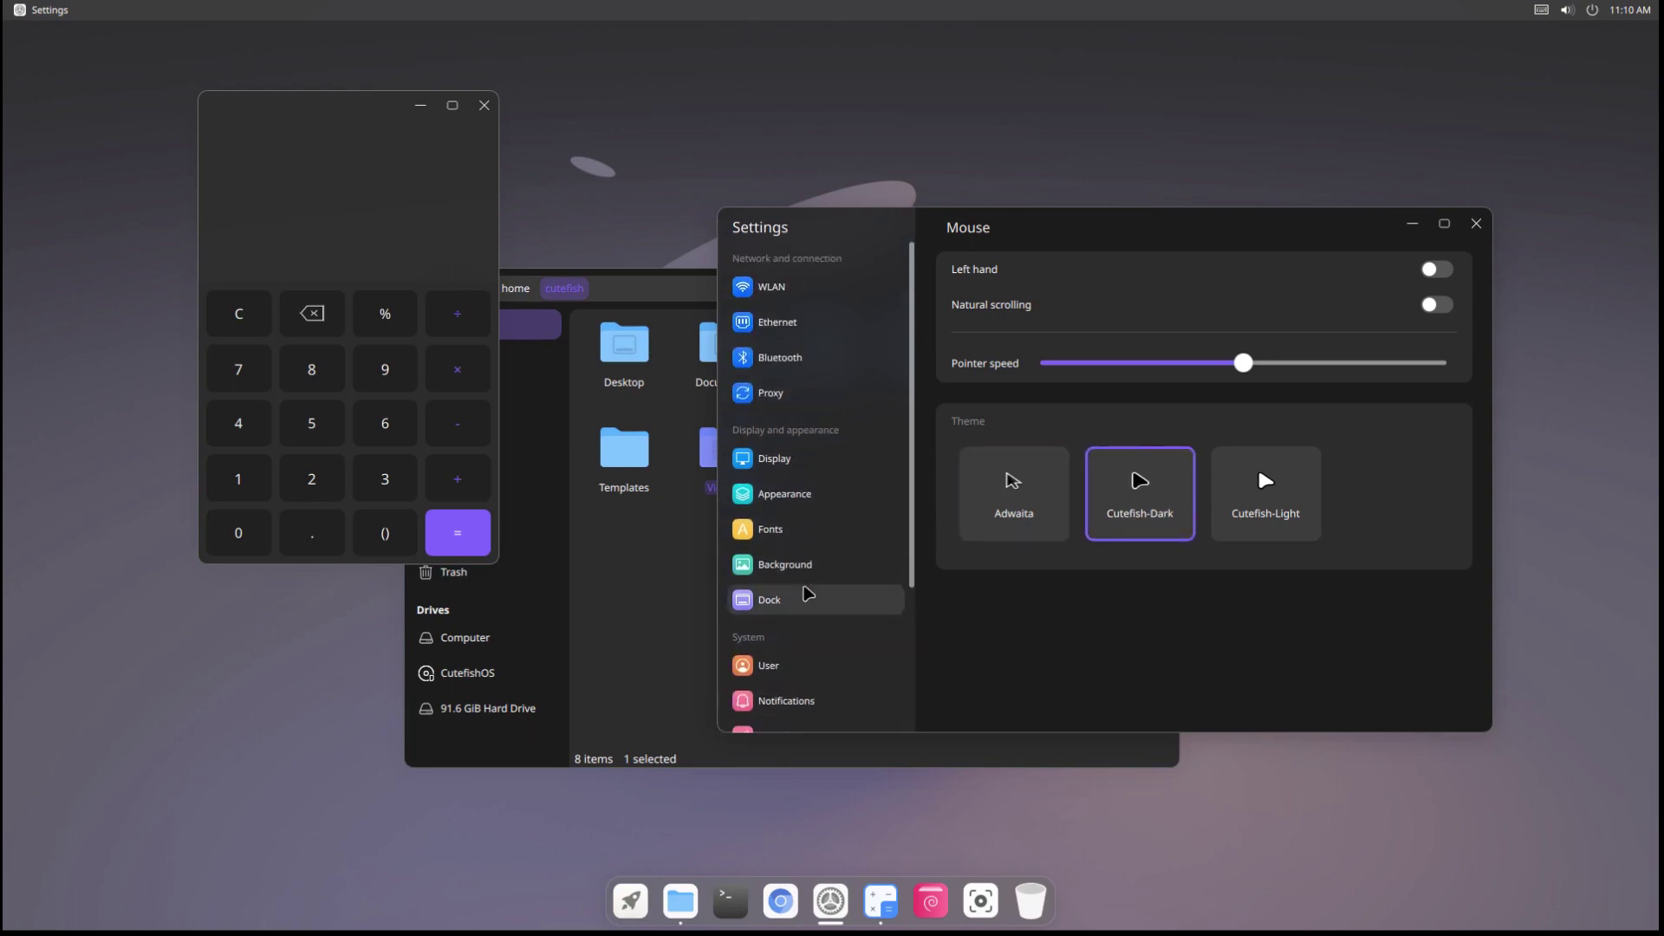
- Make the fish image the wallpaper and move the Calculator down and right
{"action": "left_click", "coordinate": [804, 564]}
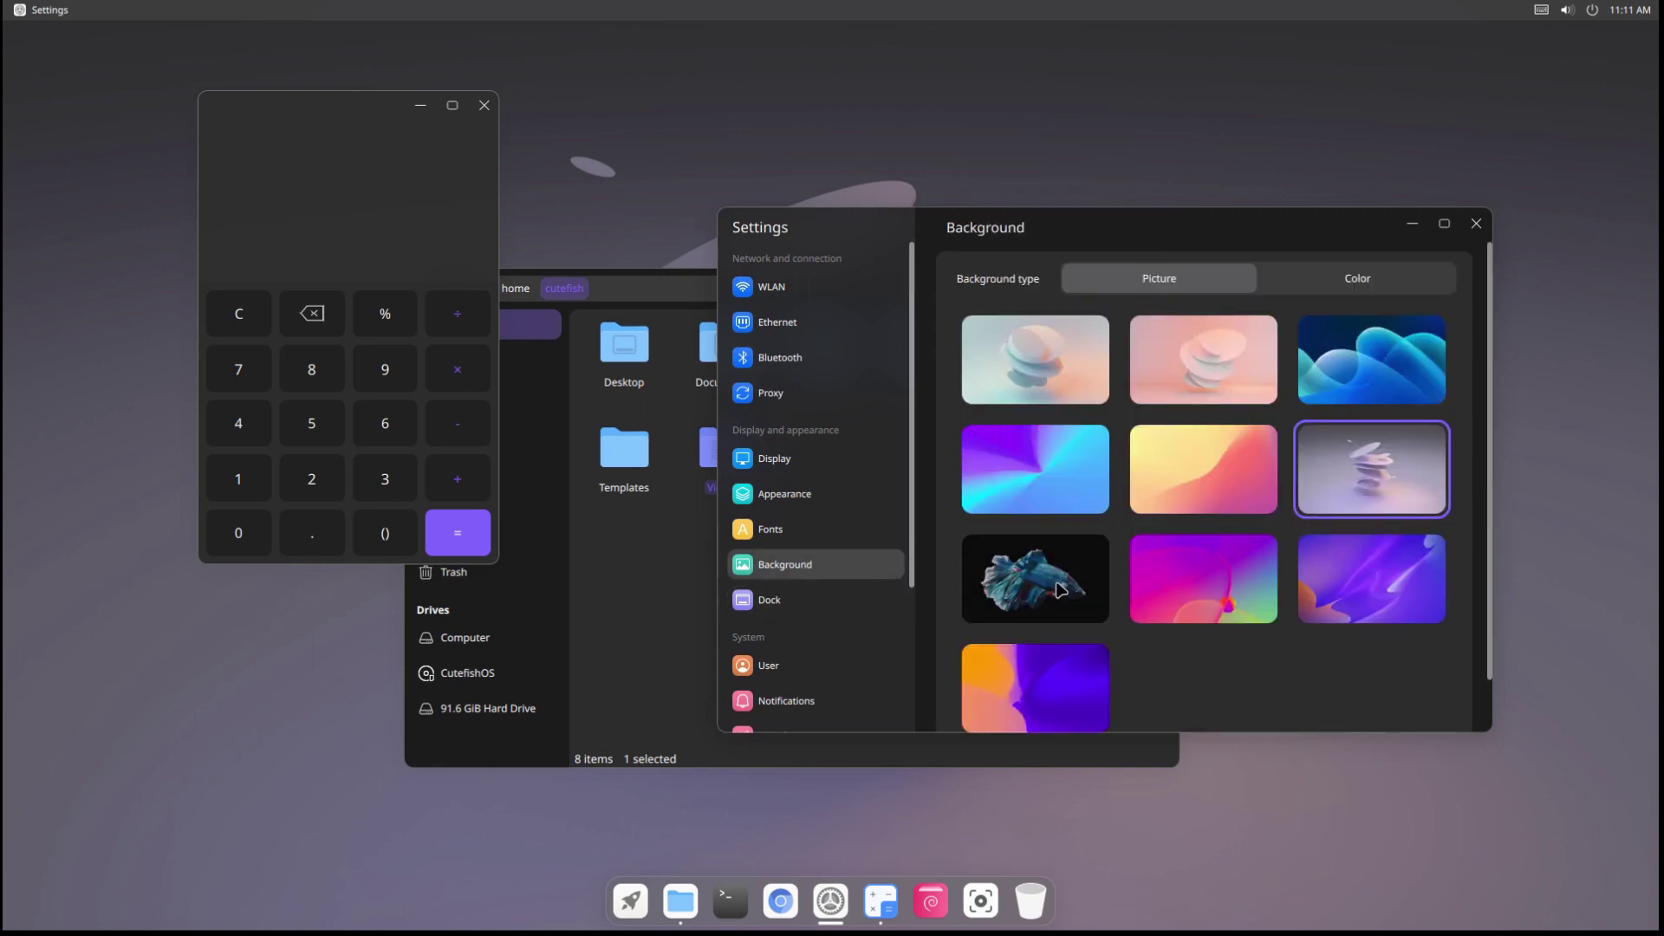
{"action": "left_click", "coordinate": [1061, 591]}
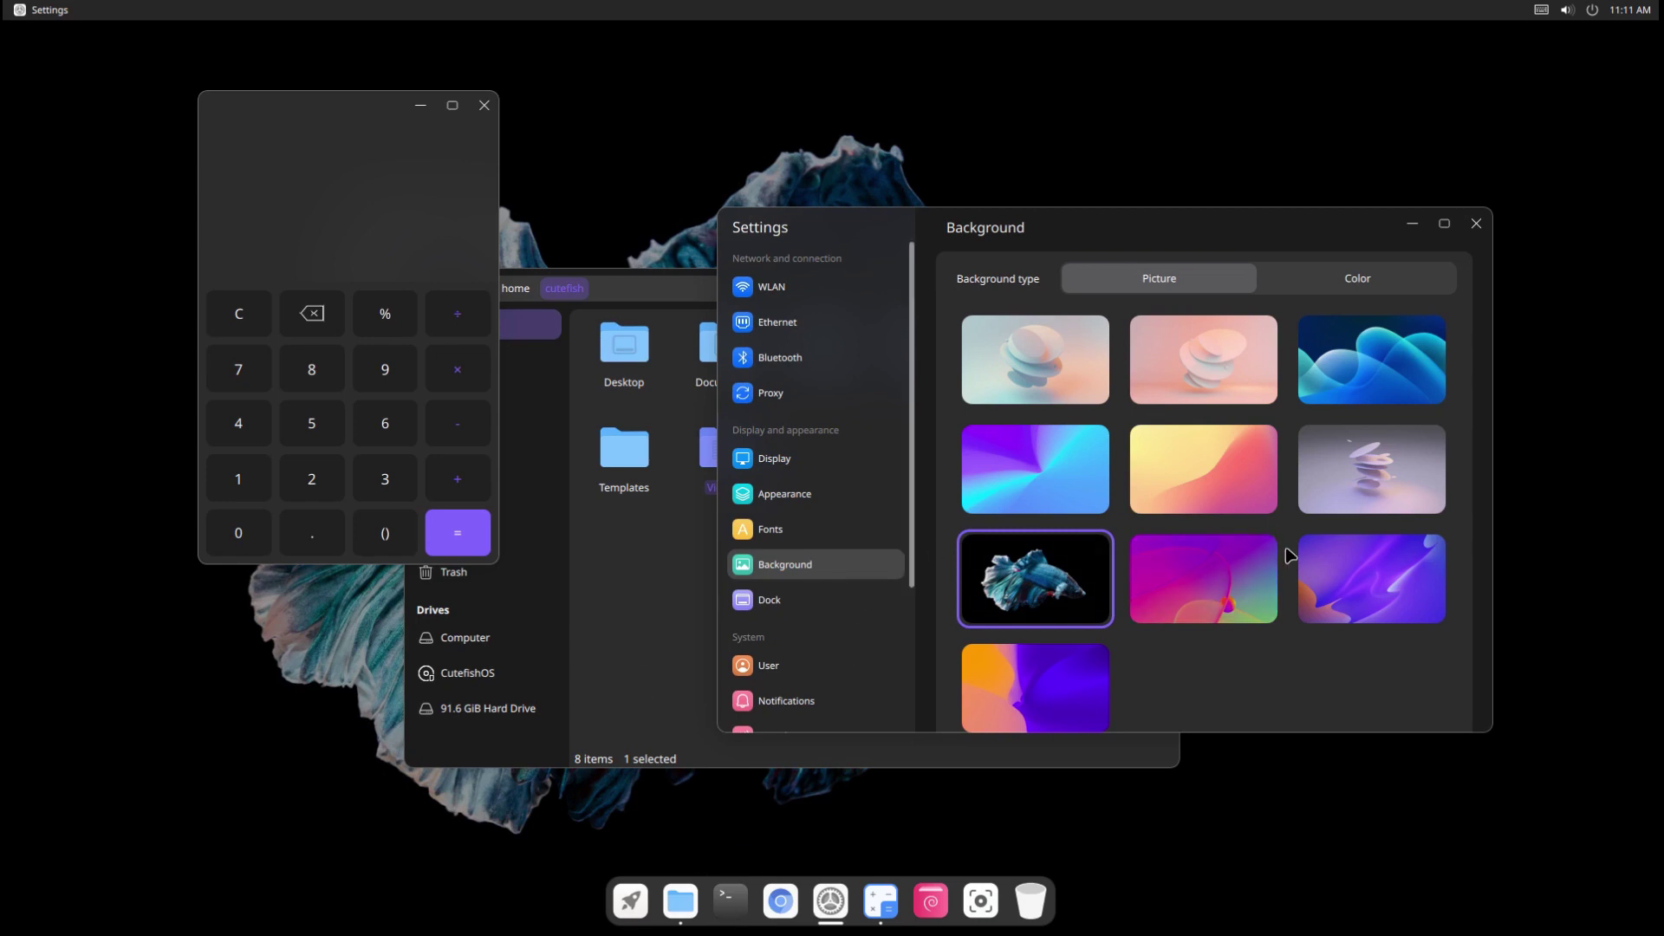
{"action": "scroll", "coordinate": [1290, 556], "scroll_direction": "down", "scroll_amount": 1}
{"action": "scroll", "coordinate": [1290, 556], "scroll_direction": "up", "scroll_amount": 1}
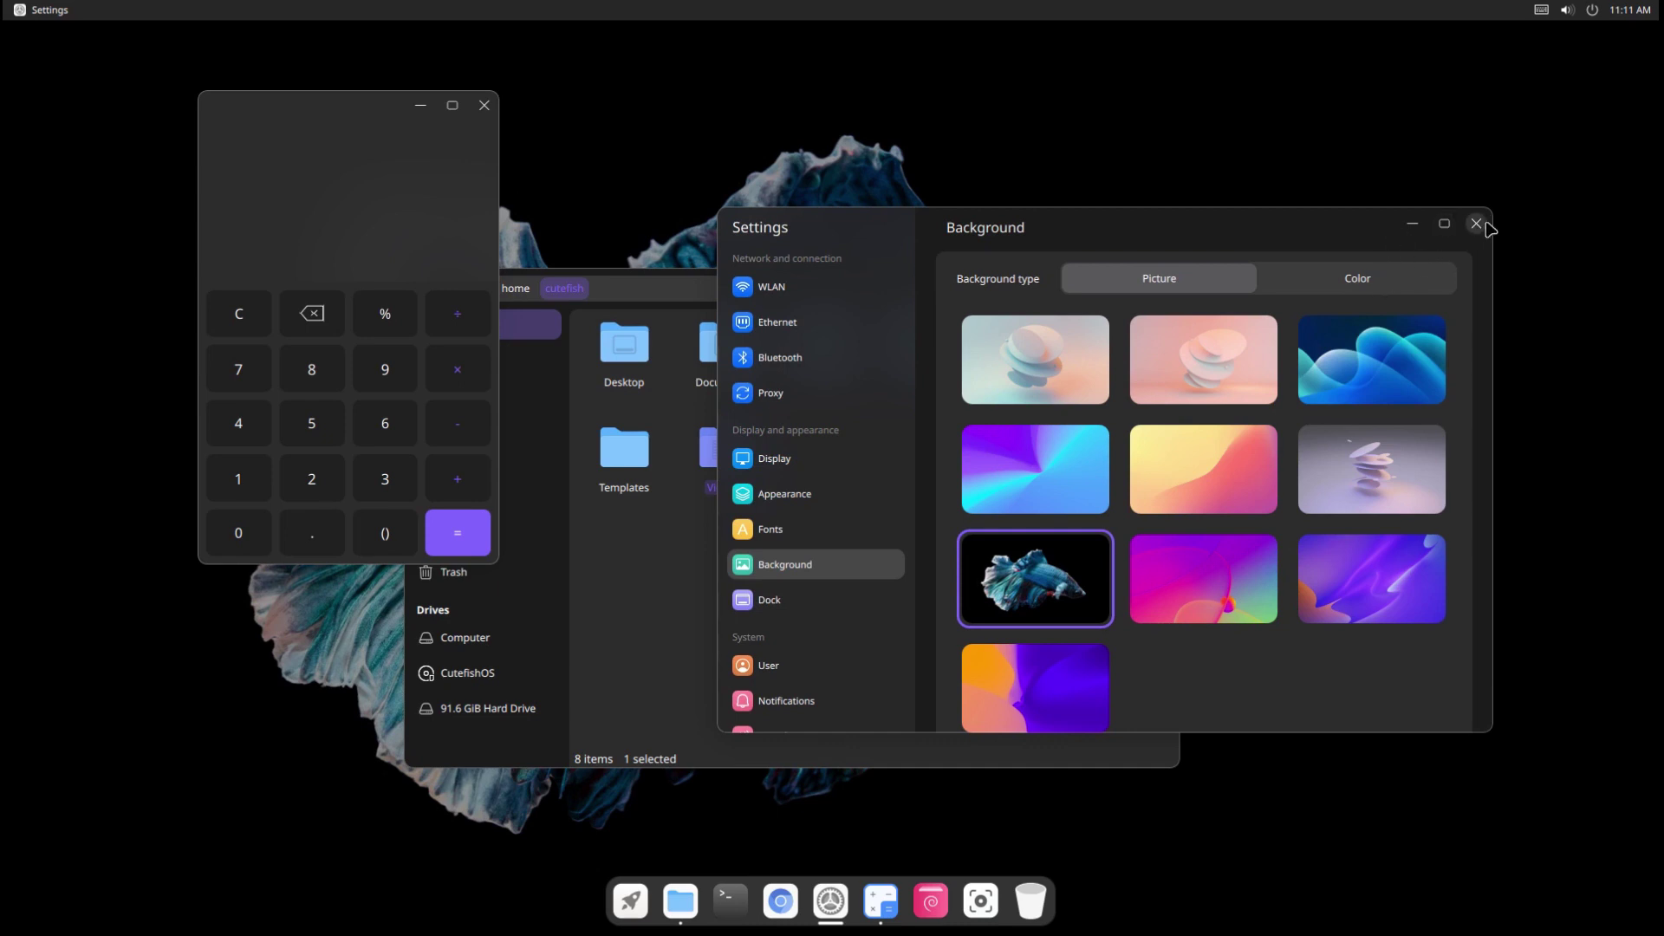
{"action": "left_click_drag", "start_coordinate": [295, 122], "coordinate": [281, 395]}
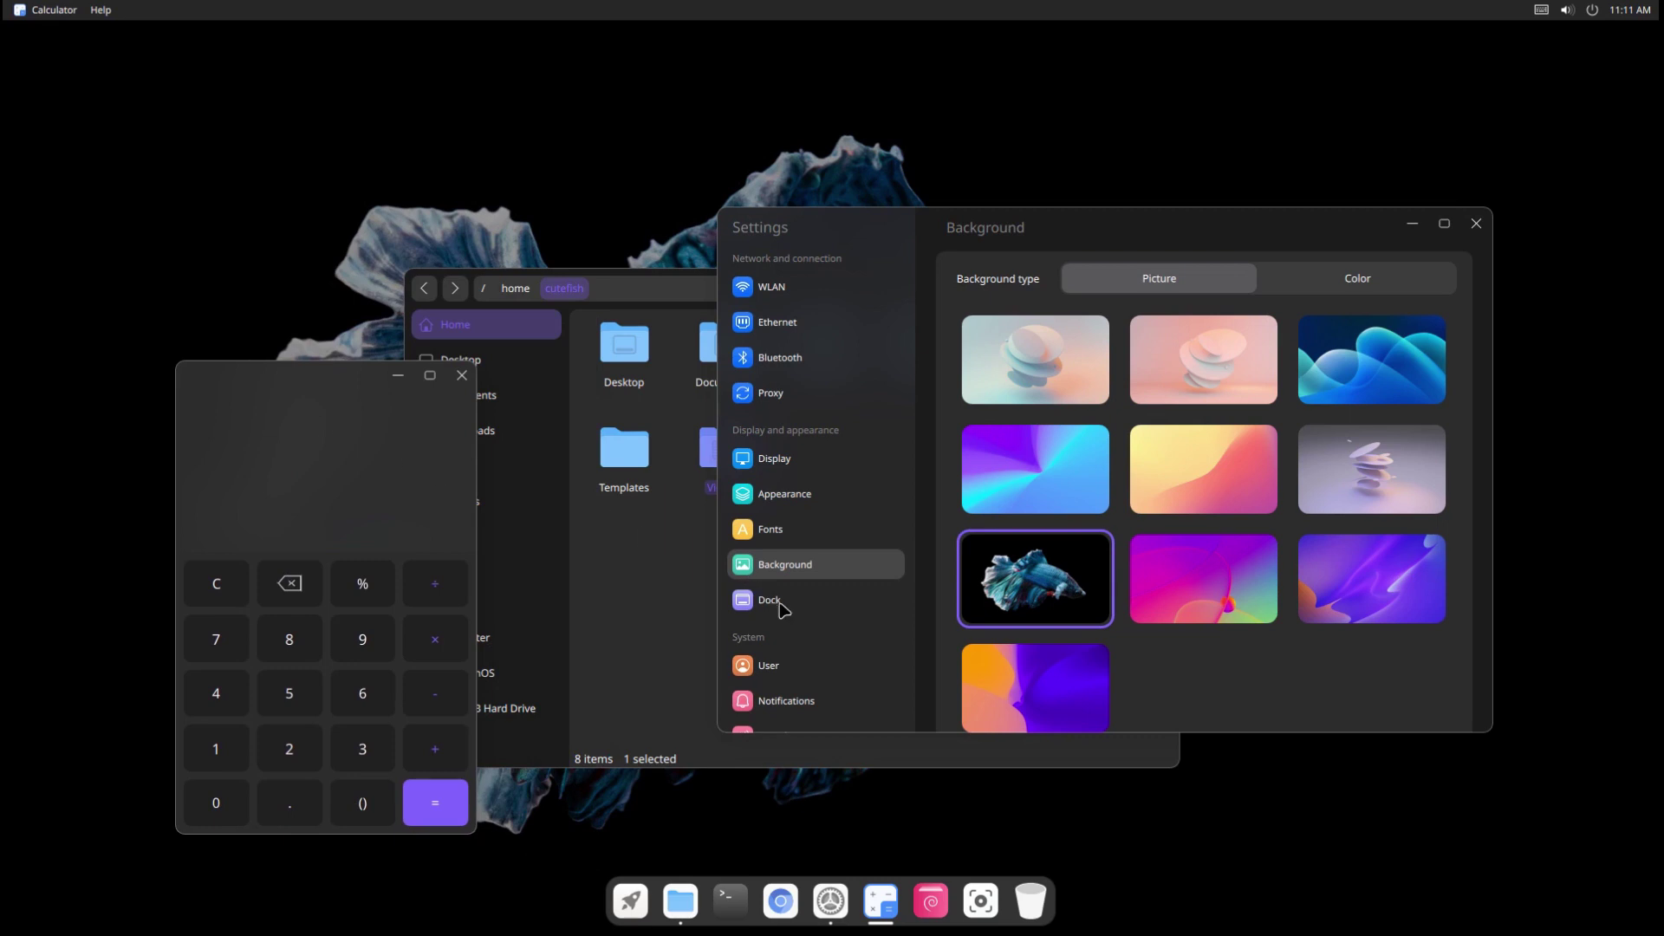
- Look at the Language and Power pages in Settings, then open the app launcher
{"action": "scroll", "coordinate": [783, 607], "scroll_direction": "down", "scroll_amount": 3}
{"action": "left_click", "coordinate": [789, 637]}
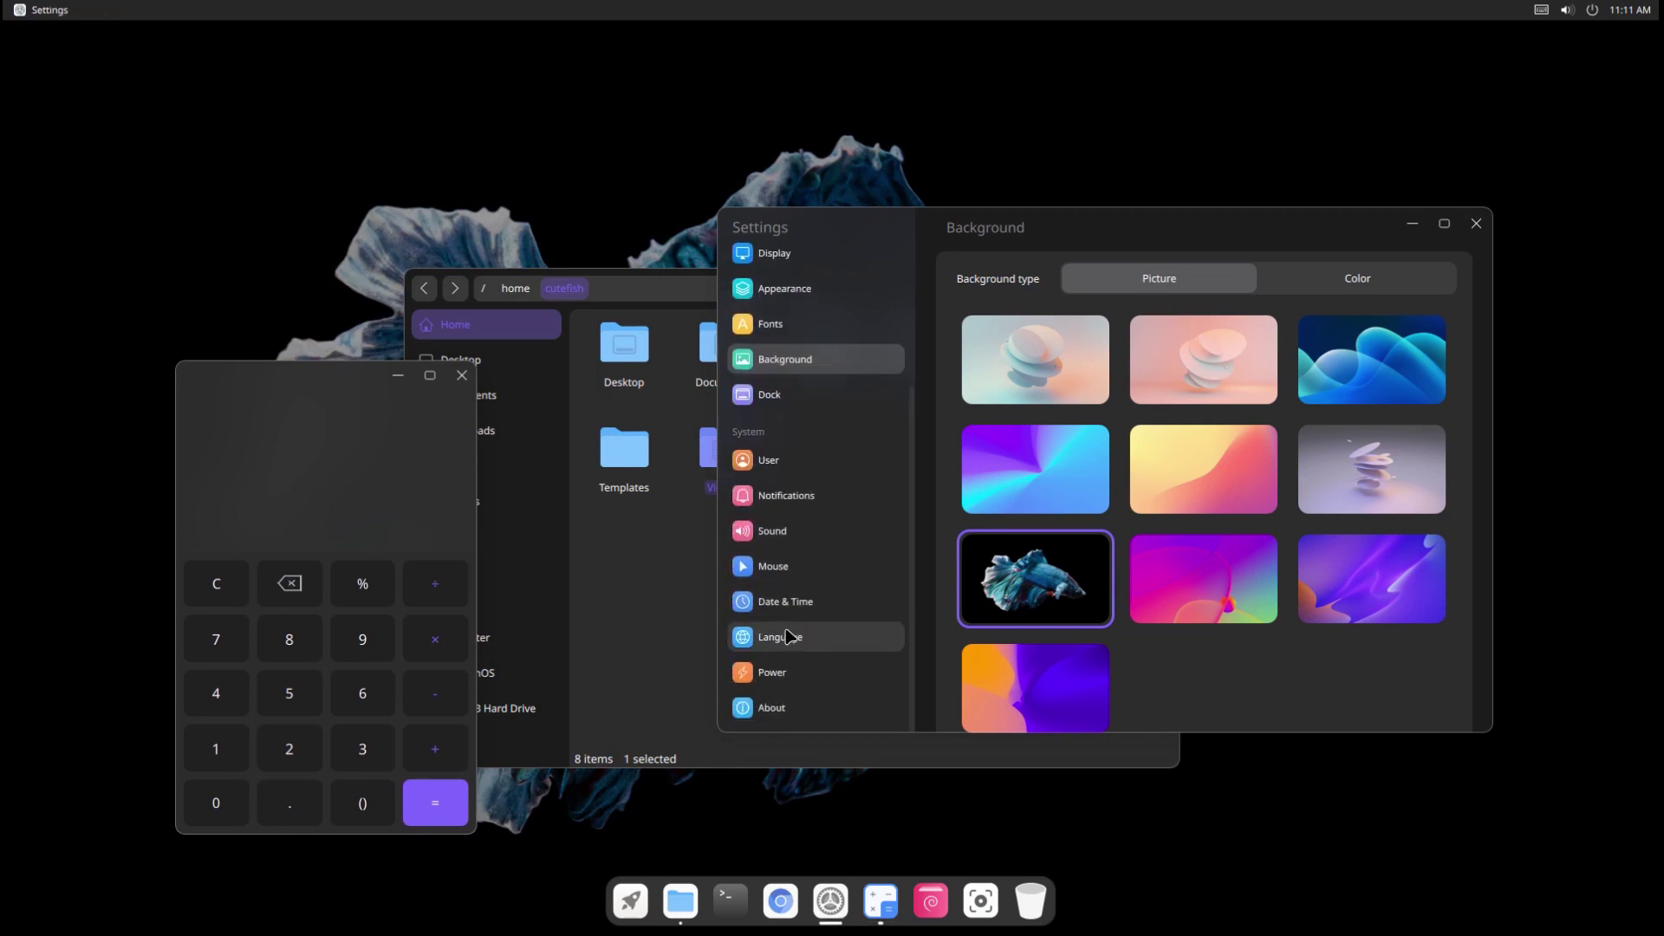
{"action": "left_click", "coordinate": [808, 685]}
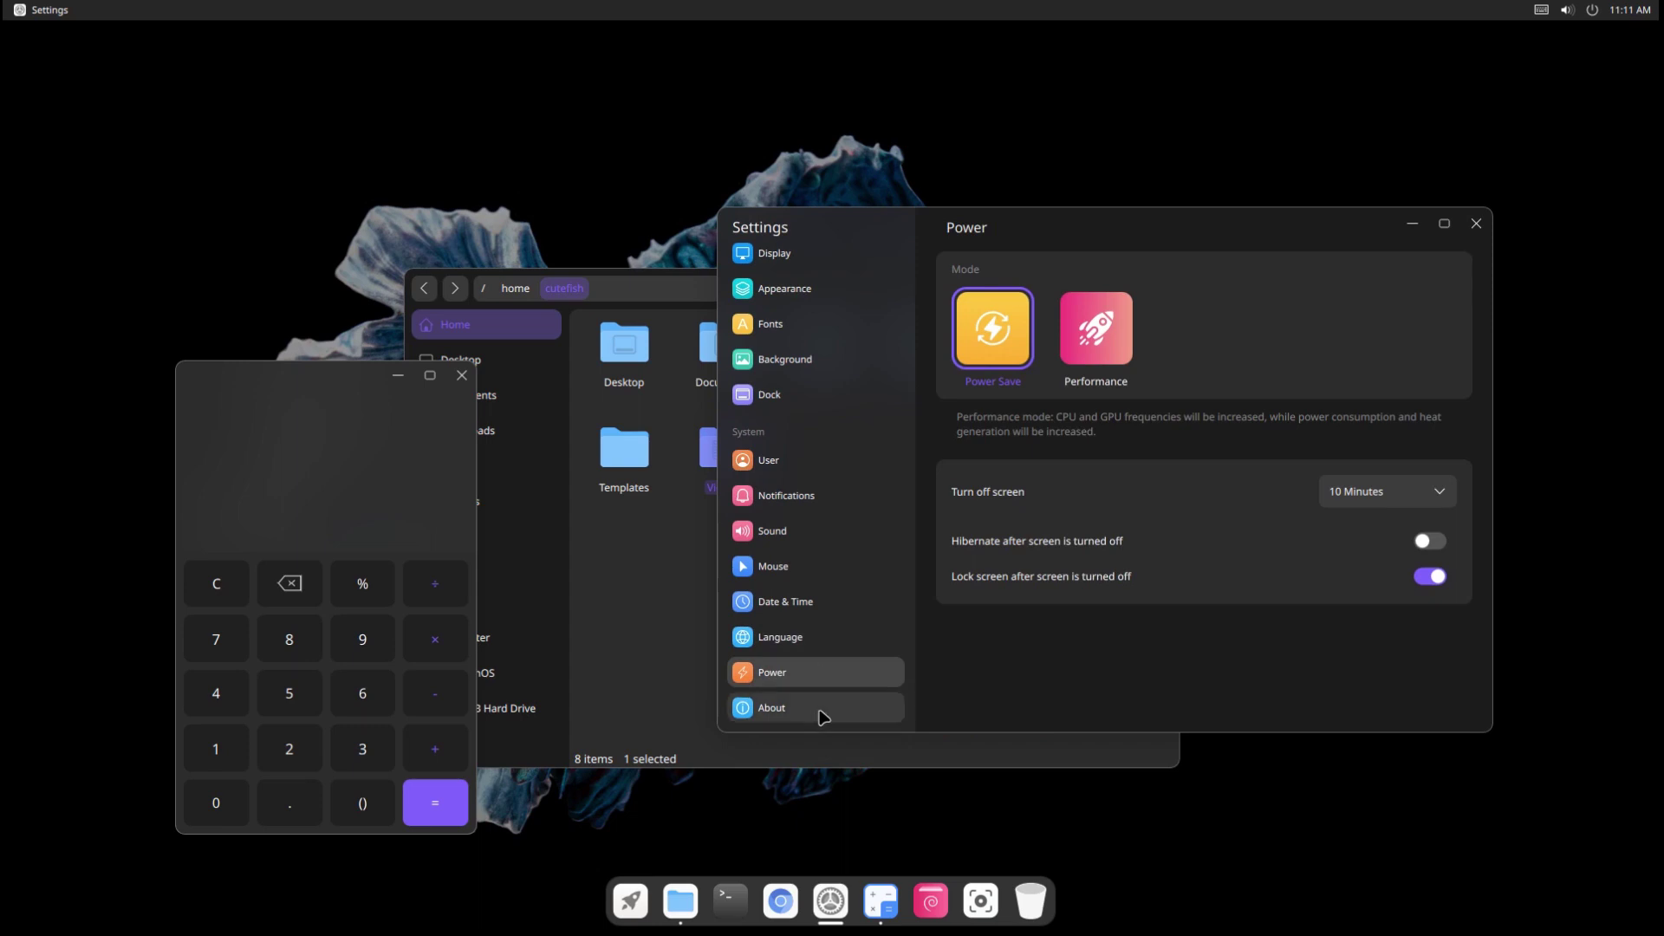
{"action": "left_click", "coordinate": [638, 907]}
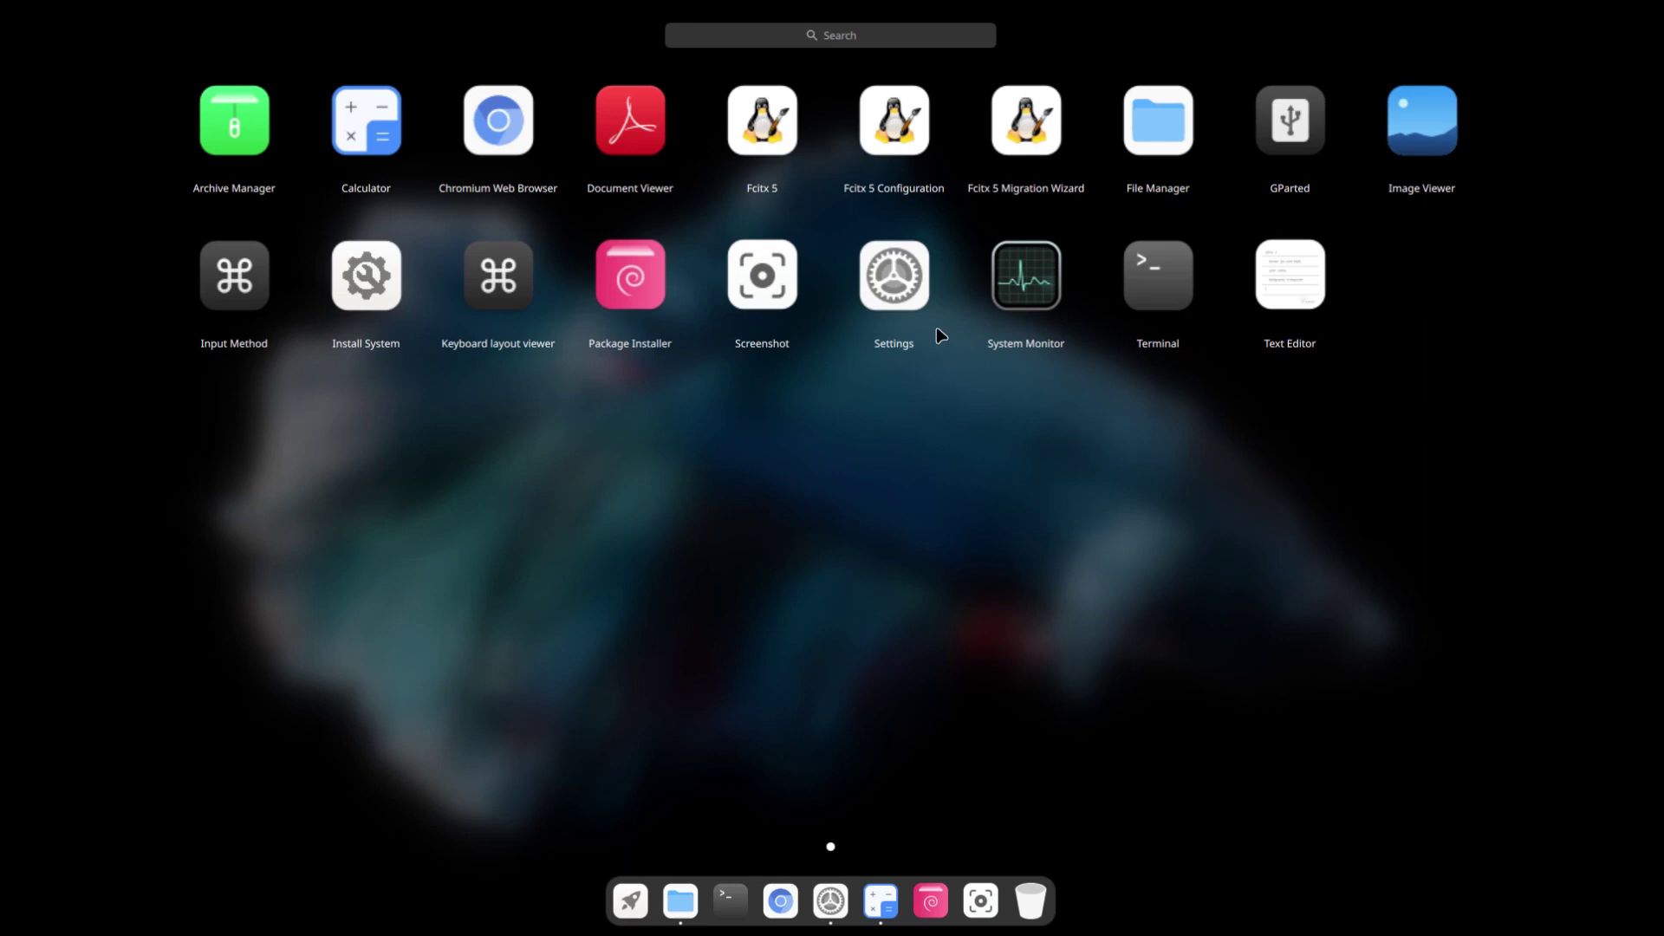
- Launch System Monitor to view CPU, memory and network history, then raise Calculator and reopen the launcher
{"action": "left_click", "coordinate": [1001, 305]}
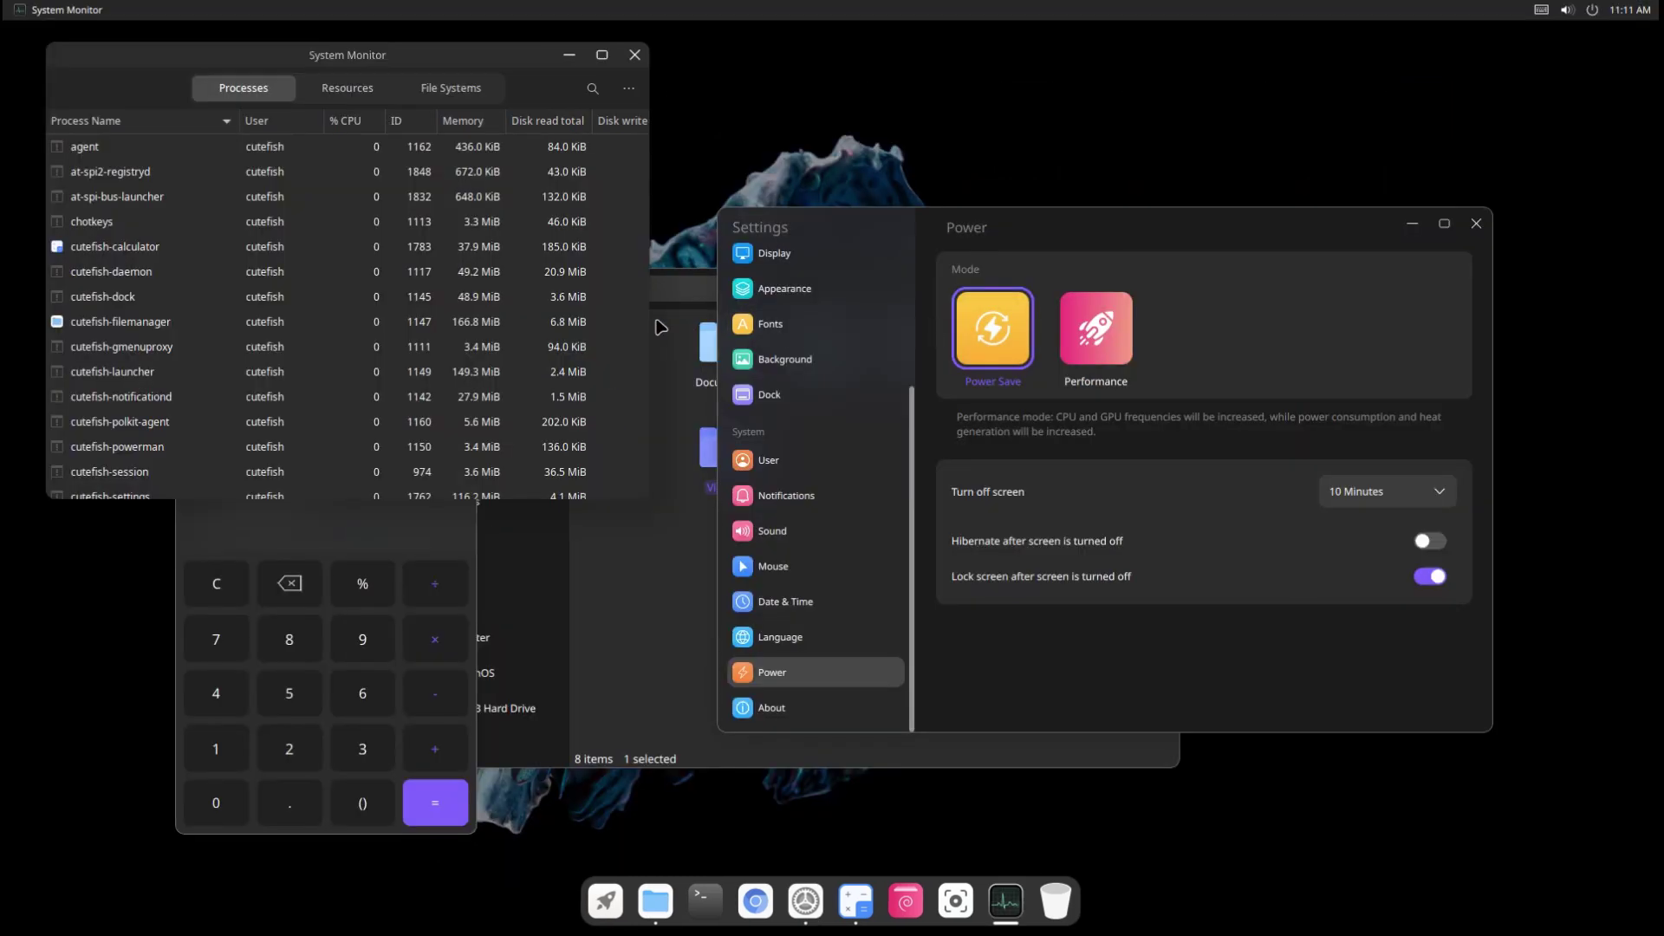
{"action": "left_click", "coordinate": [355, 93]}
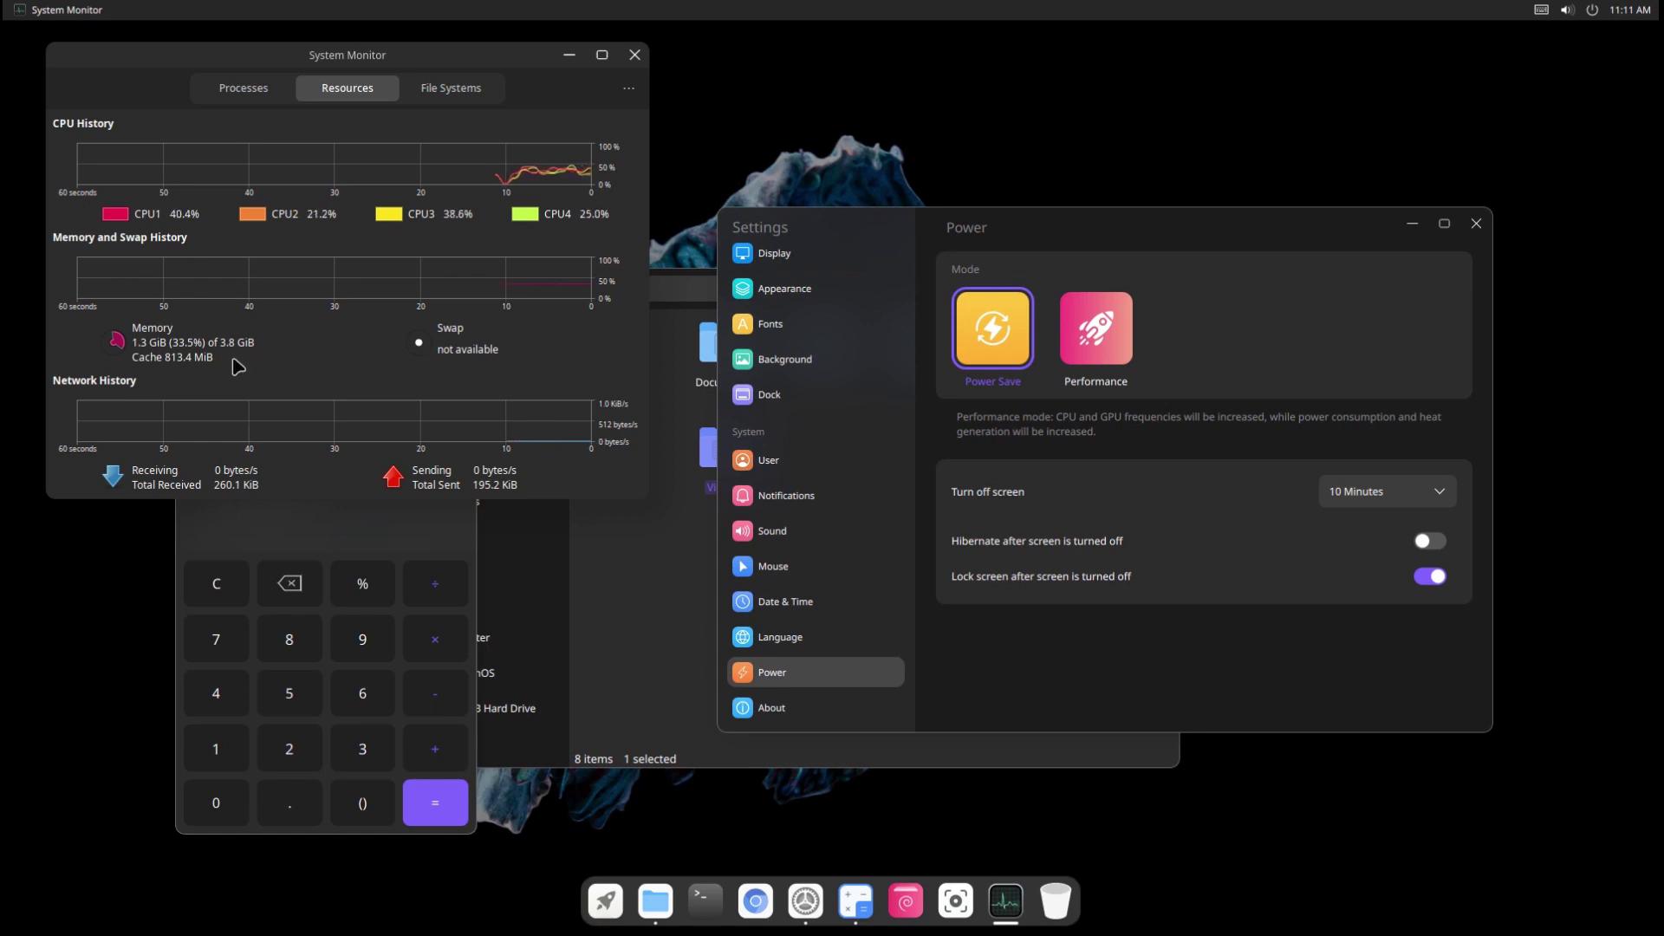
{"action": "left_click", "coordinate": [435, 611]}
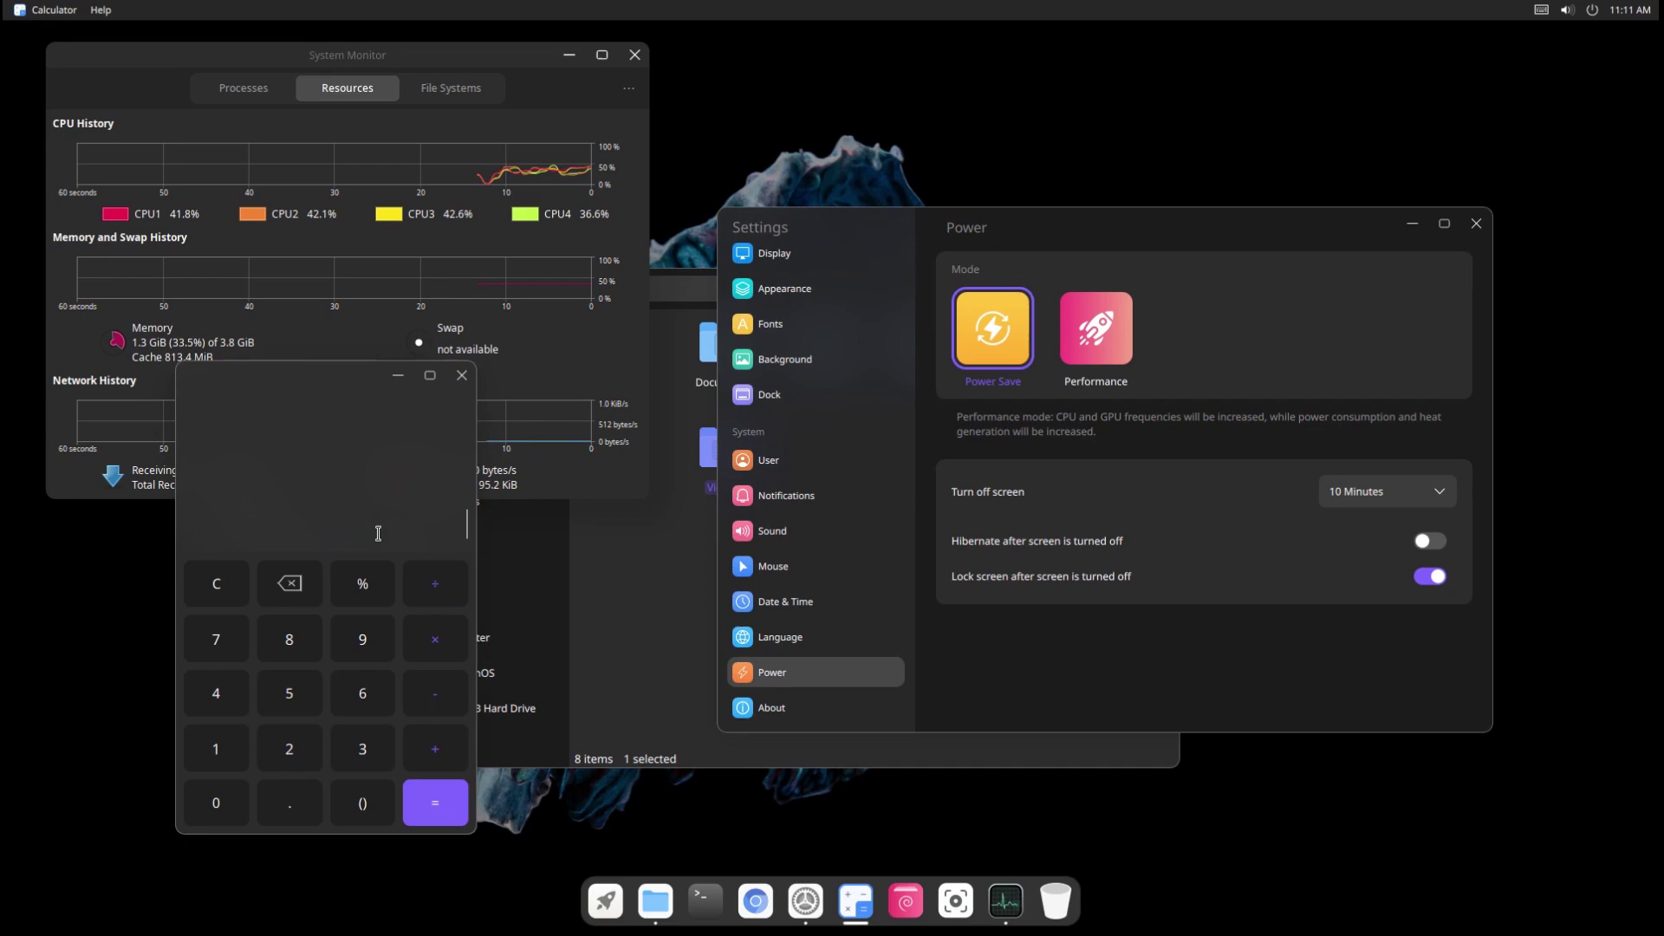
{"action": "left_click", "coordinate": [607, 903]}
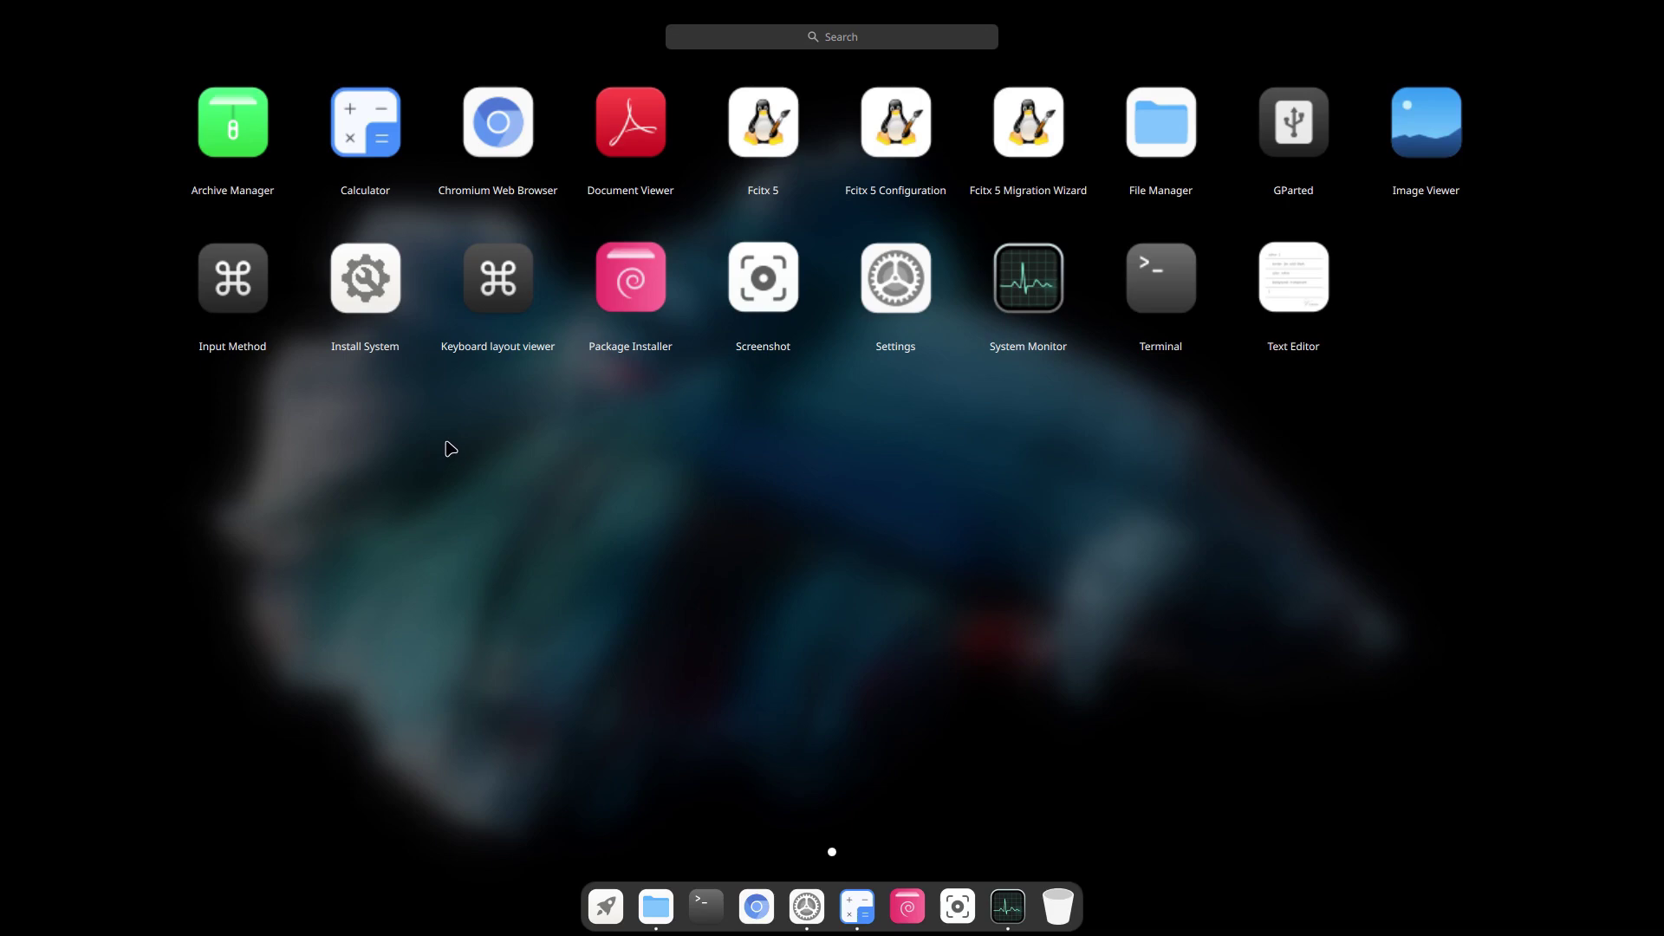
- Close the launcher, choose the Light theme under Appearance, and move Image Viewer down-left
{"action": "left_click", "coordinate": [828, 474]}
{"action": "left_click_drag", "start_coordinate": [825, 235], "coordinate": [232, 167]}
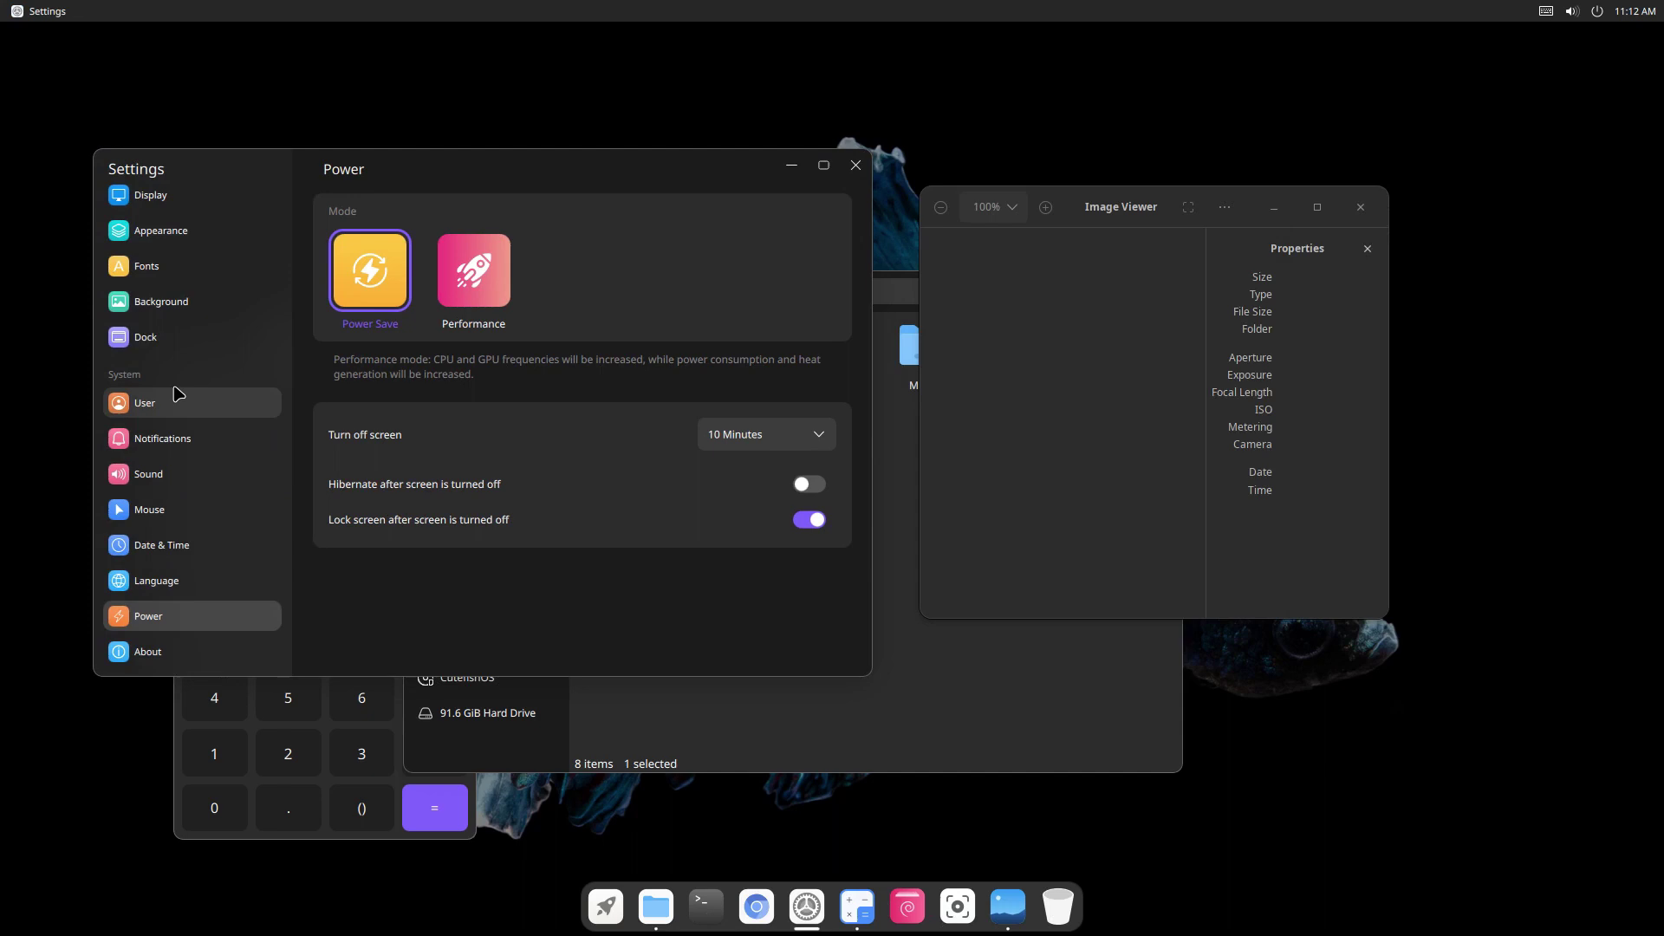
{"action": "scroll", "coordinate": [176, 398], "scroll_direction": "up", "scroll_amount": 3}
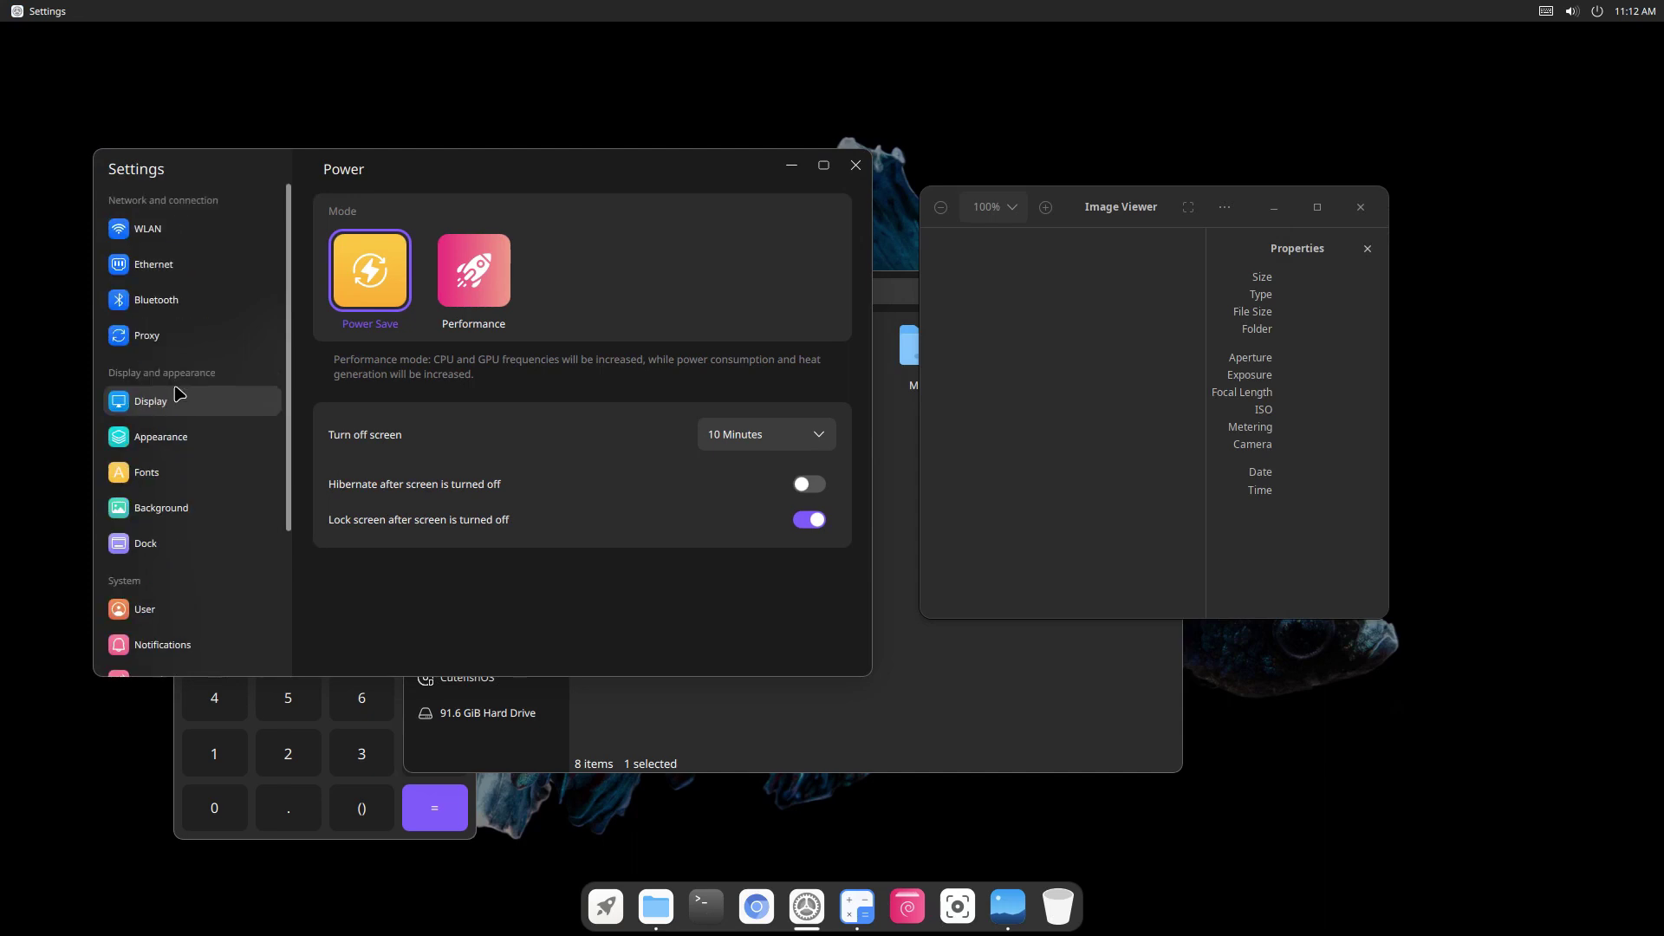
{"action": "left_click", "coordinate": [177, 438]}
{"action": "left_click", "coordinate": [365, 269]}
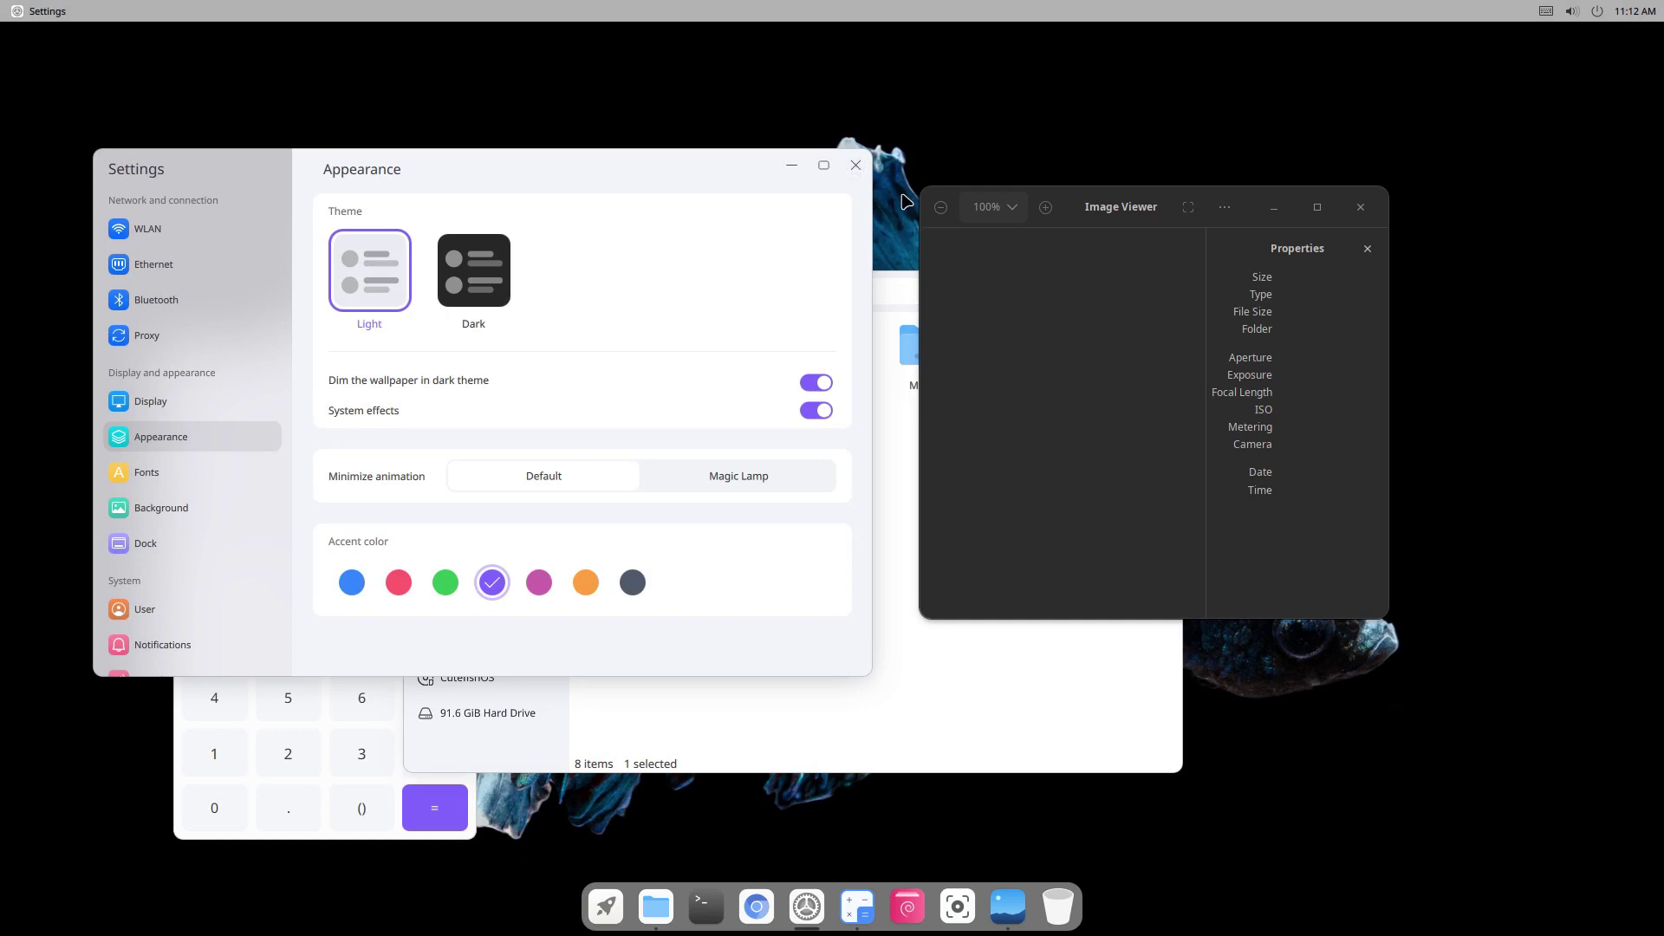
{"action": "left_click_drag", "start_coordinate": [1144, 207], "coordinate": [671, 270]}
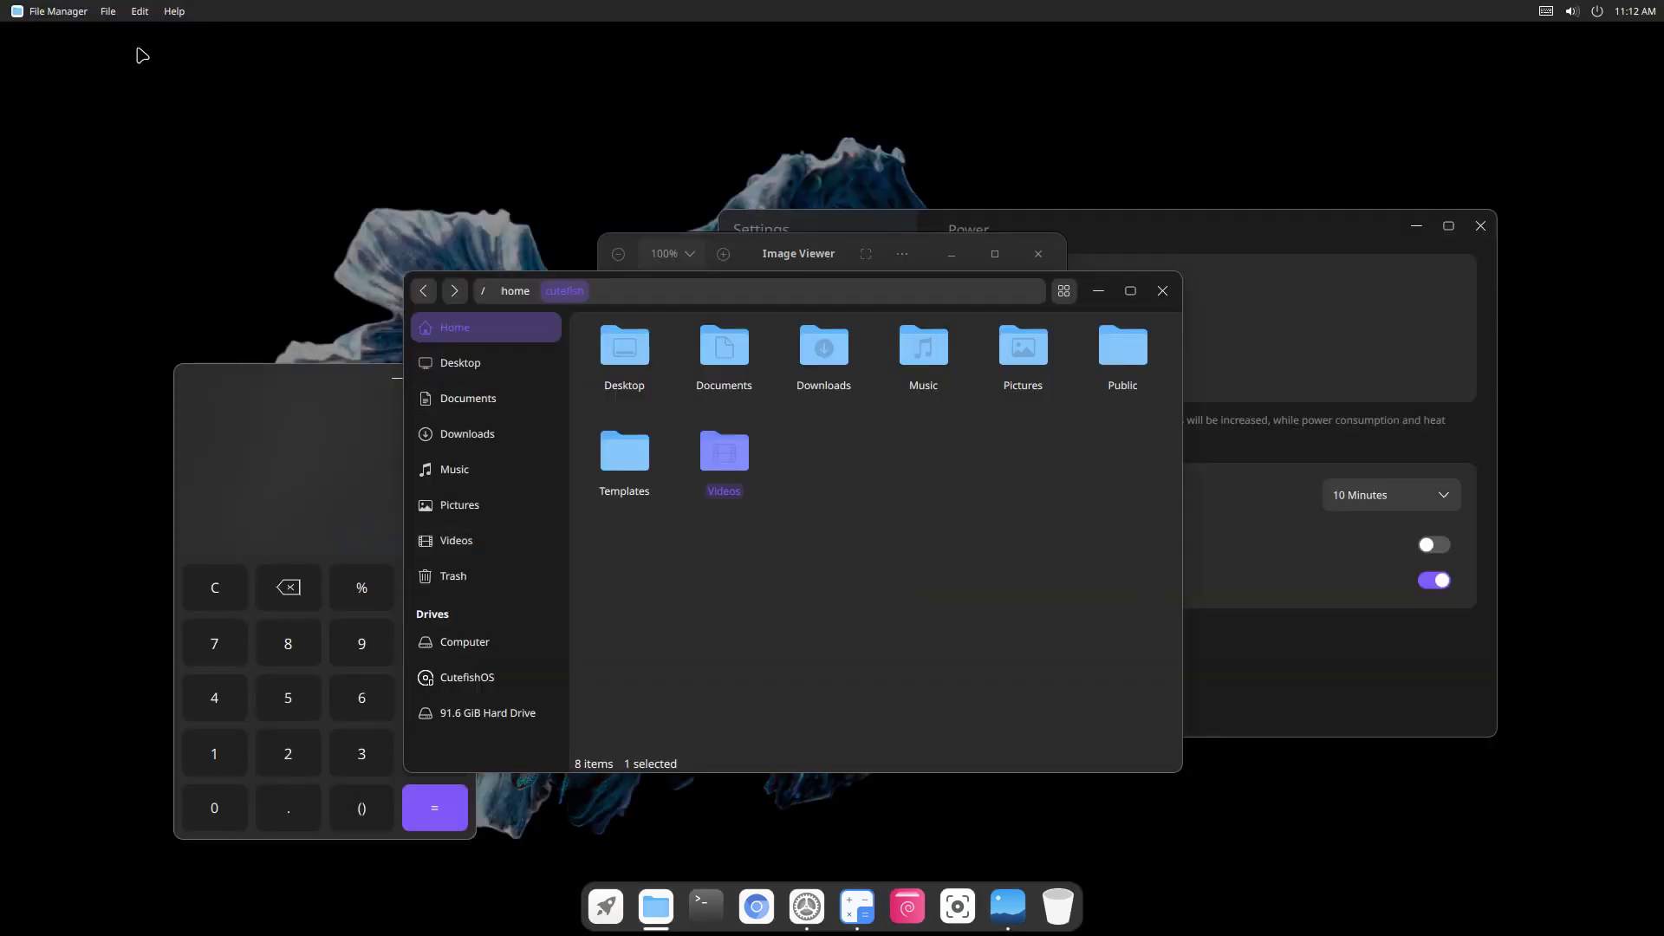
- Browse the File Manager's File and Edit menus, then raise Image Viewer and move it up-right
{"action": "left_click", "coordinate": [108, 11]}
{"action": "mouse_move", "coordinate": [136, 12]}
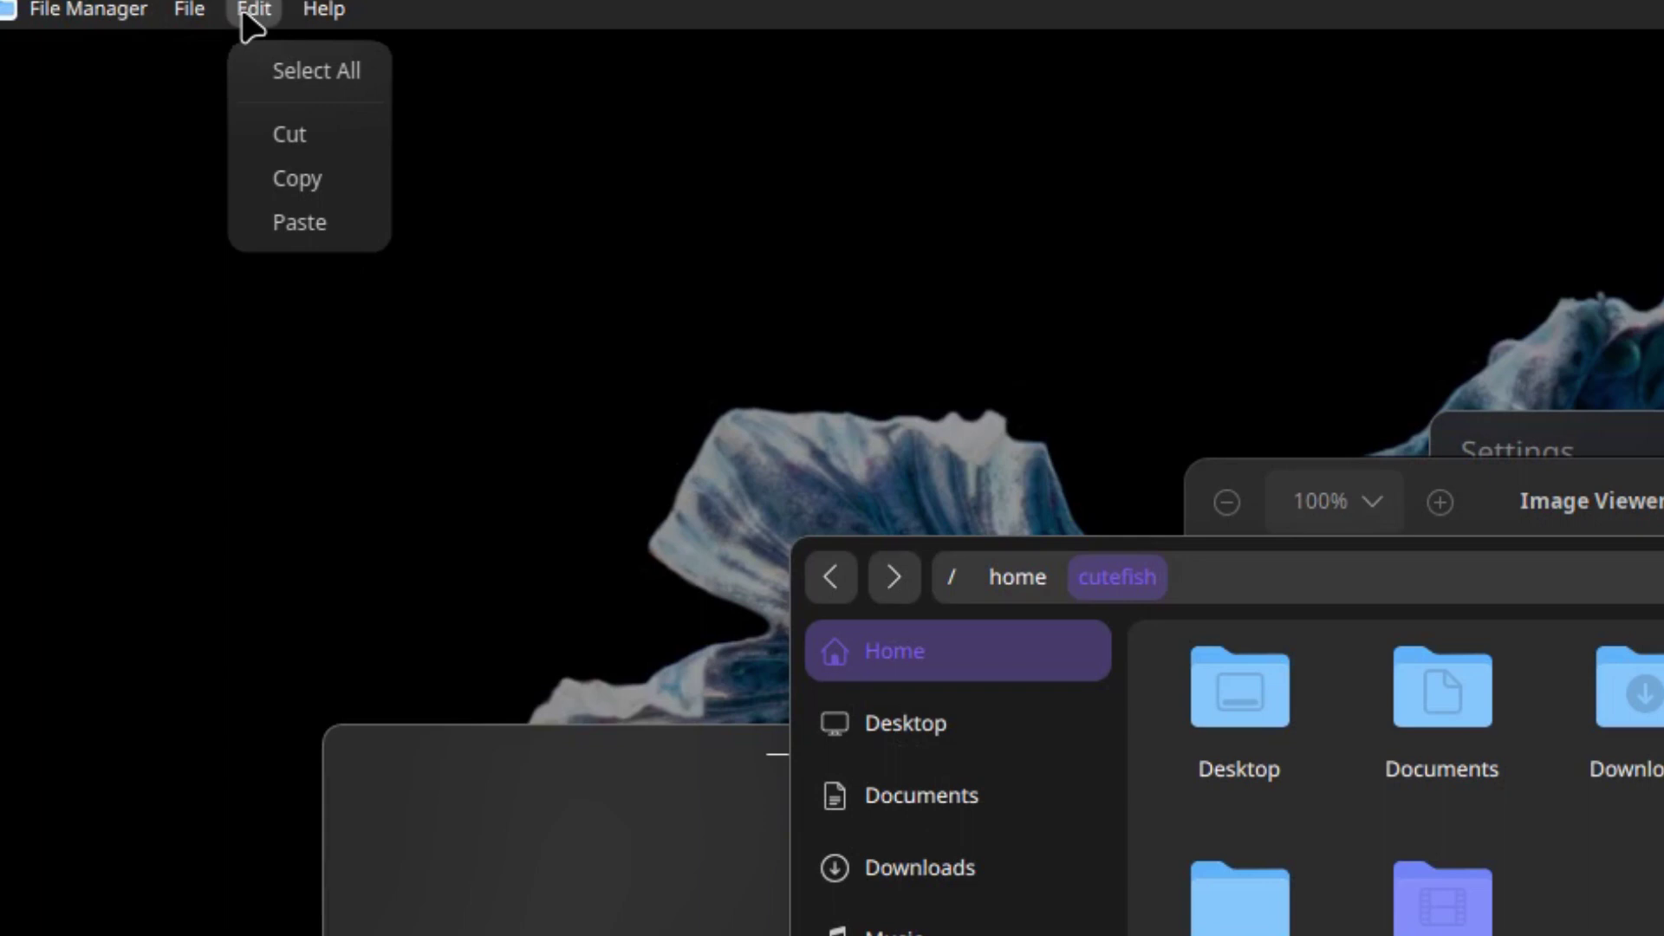
{"action": "mouse_move", "coordinate": [216, 20]}
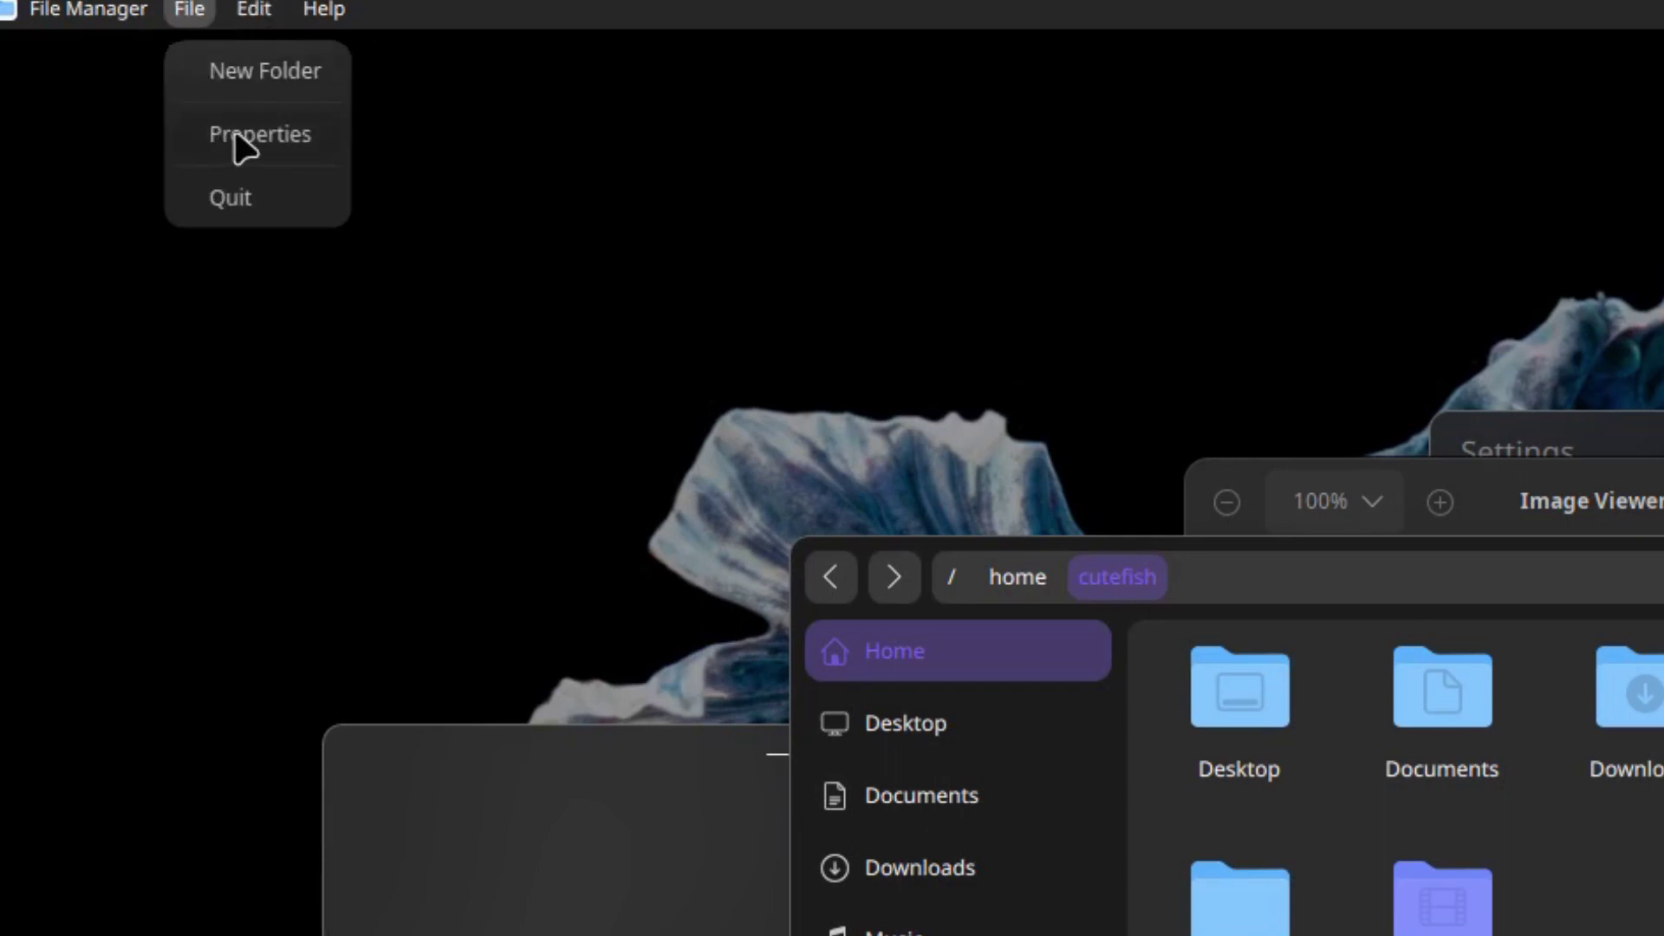
{"action": "left_click", "coordinate": [443, 473]}
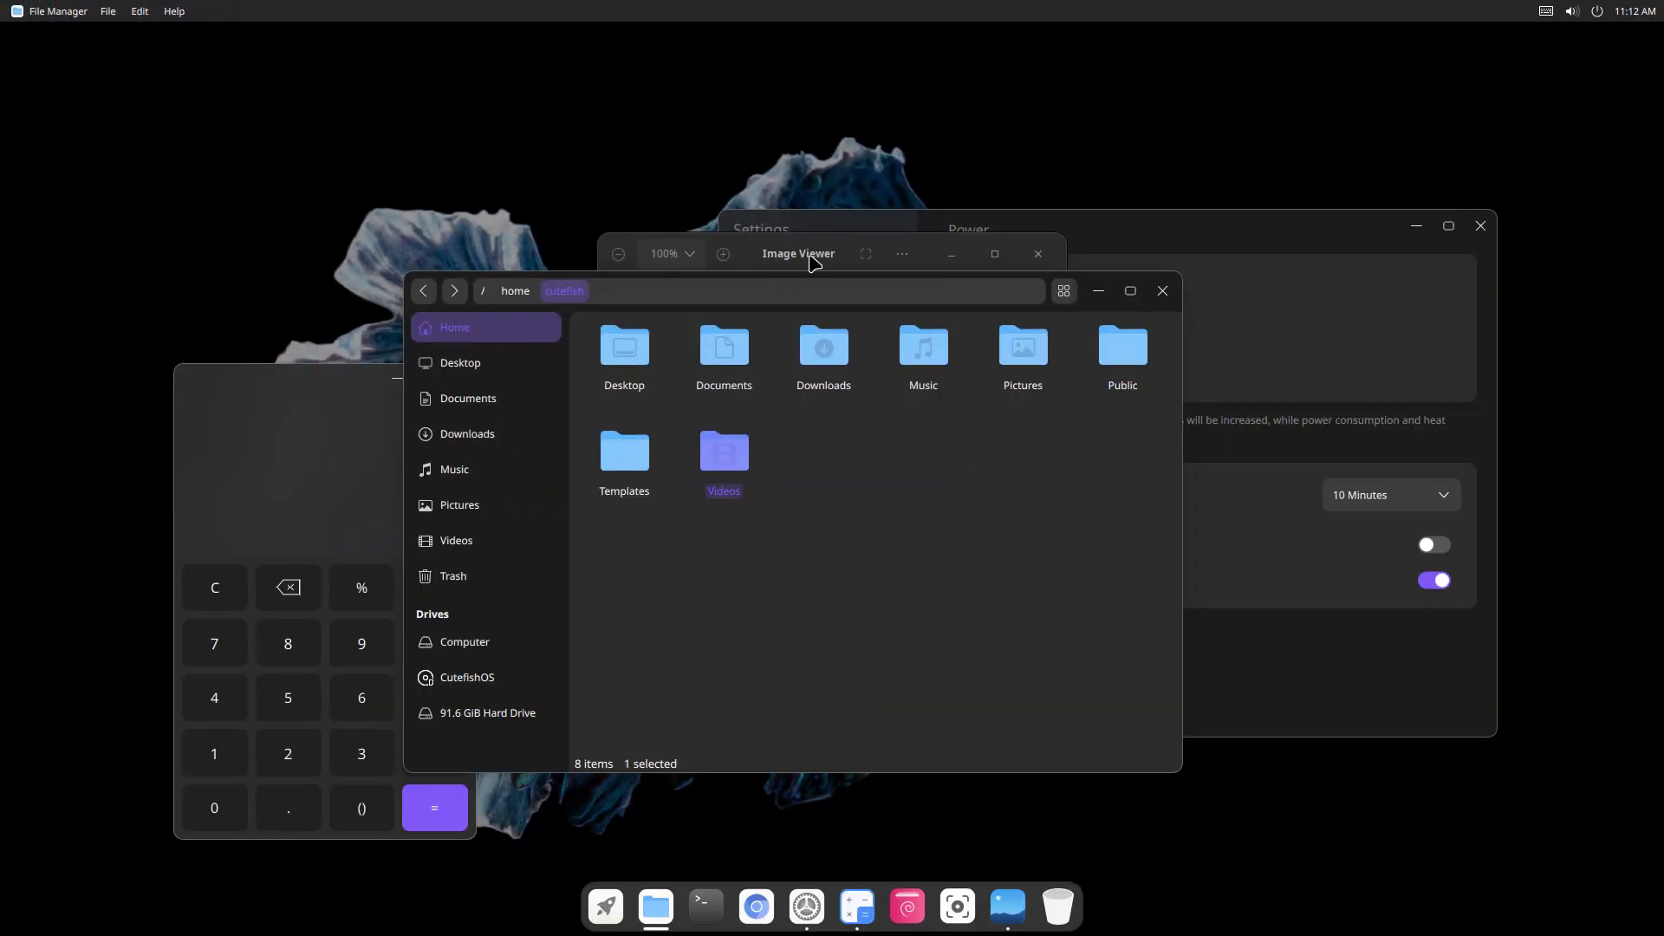
{"action": "left_click", "coordinate": [813, 262]}
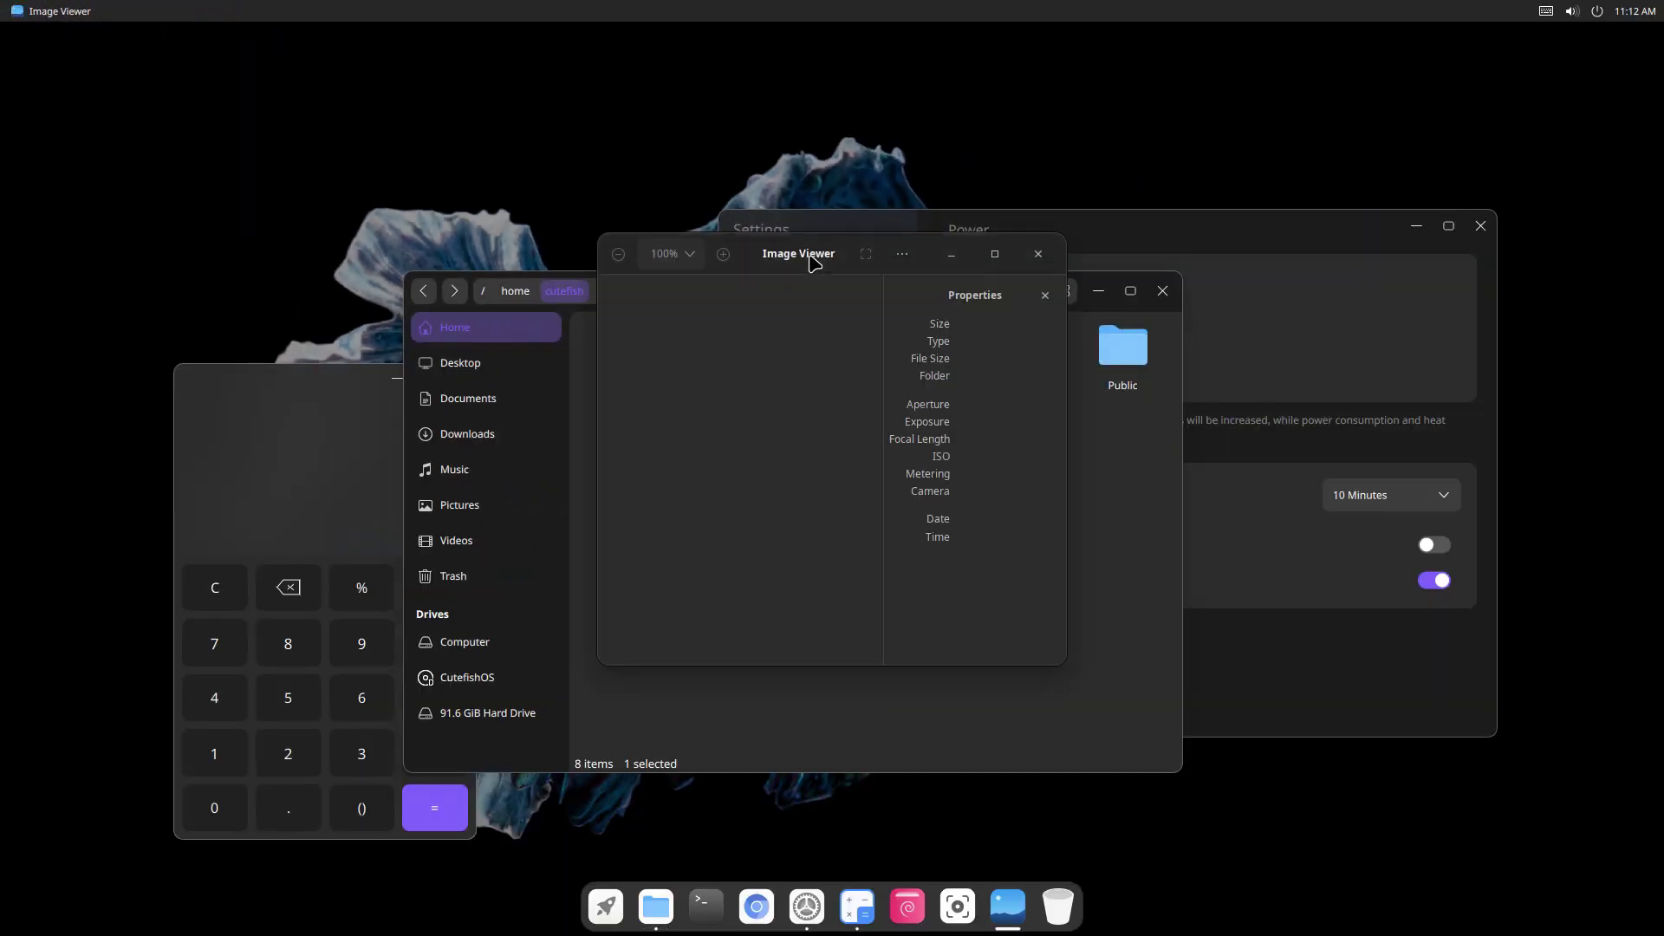
{"action": "left_click_drag", "start_coordinate": [813, 262], "coordinate": [1135, 215]}
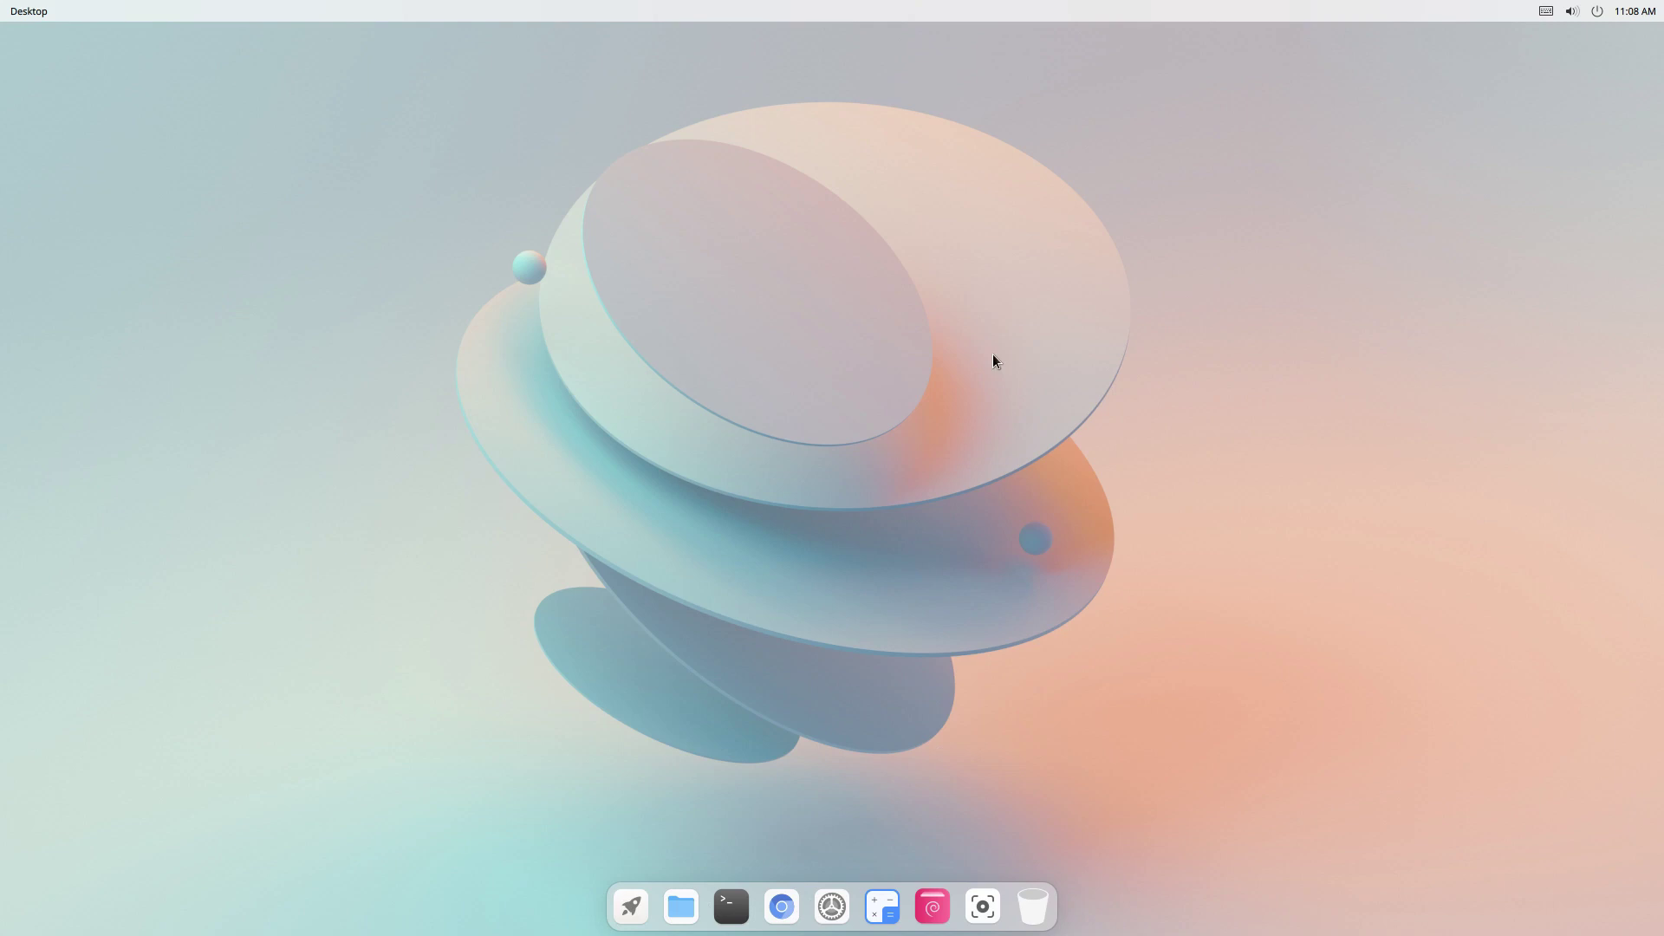
- View the Desktop folder's properties, cancel without changes, and reopen System Settings from the dock
{"action": "right_click", "coordinate": [380, 379]}
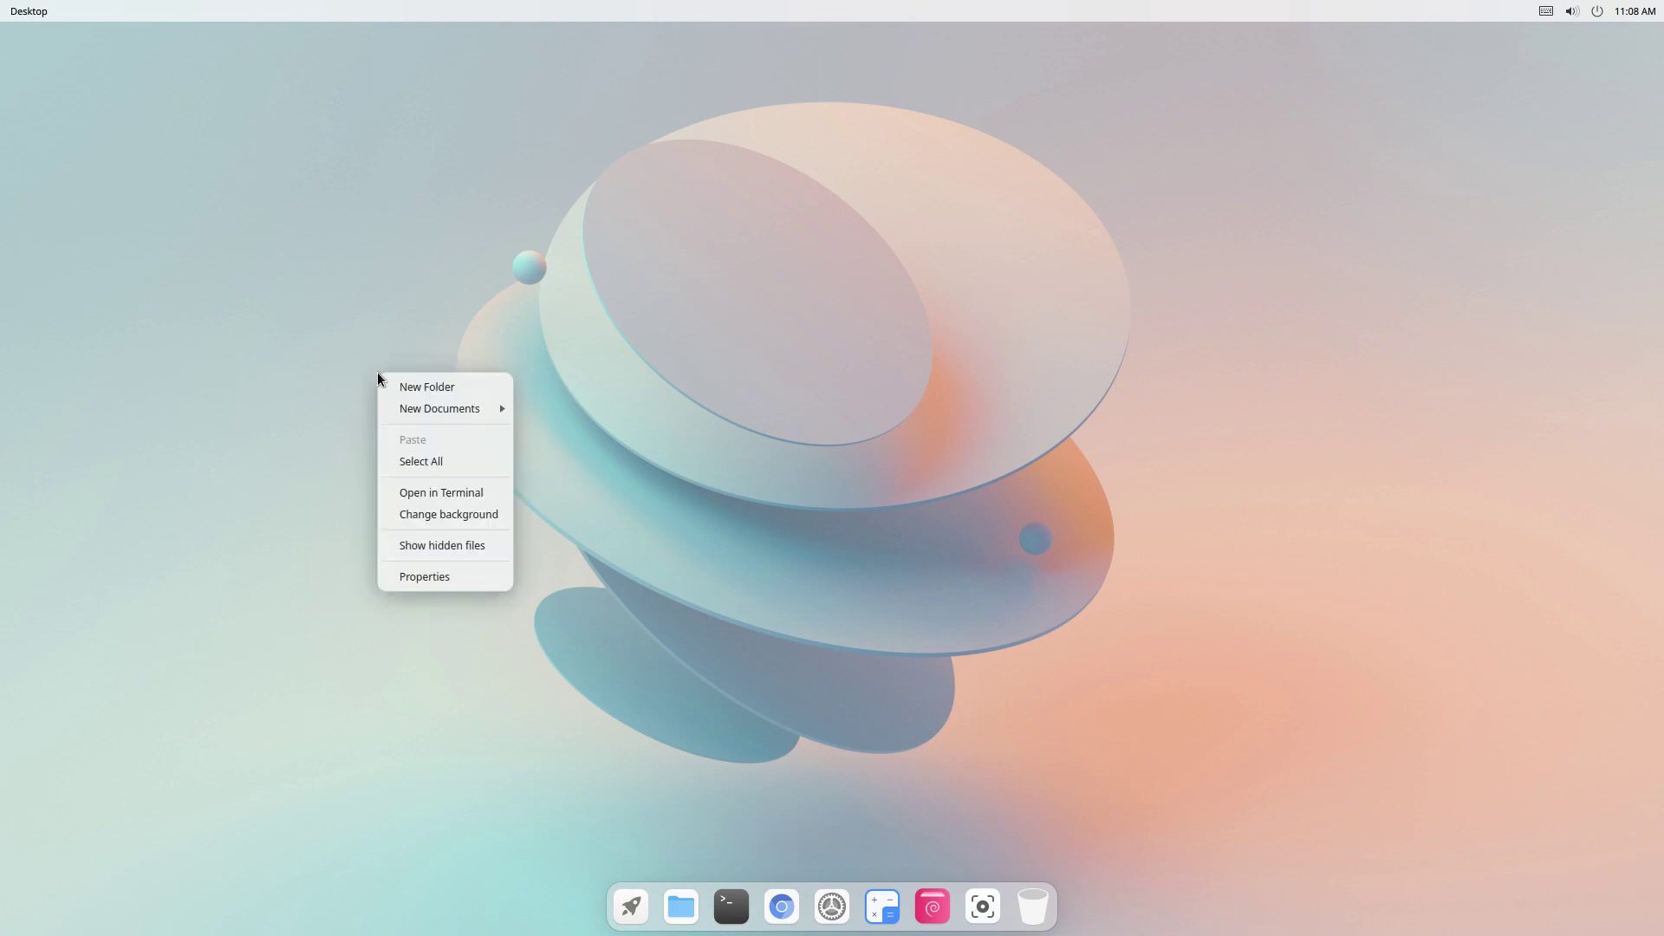
{"action": "left_click", "coordinate": [453, 587]}
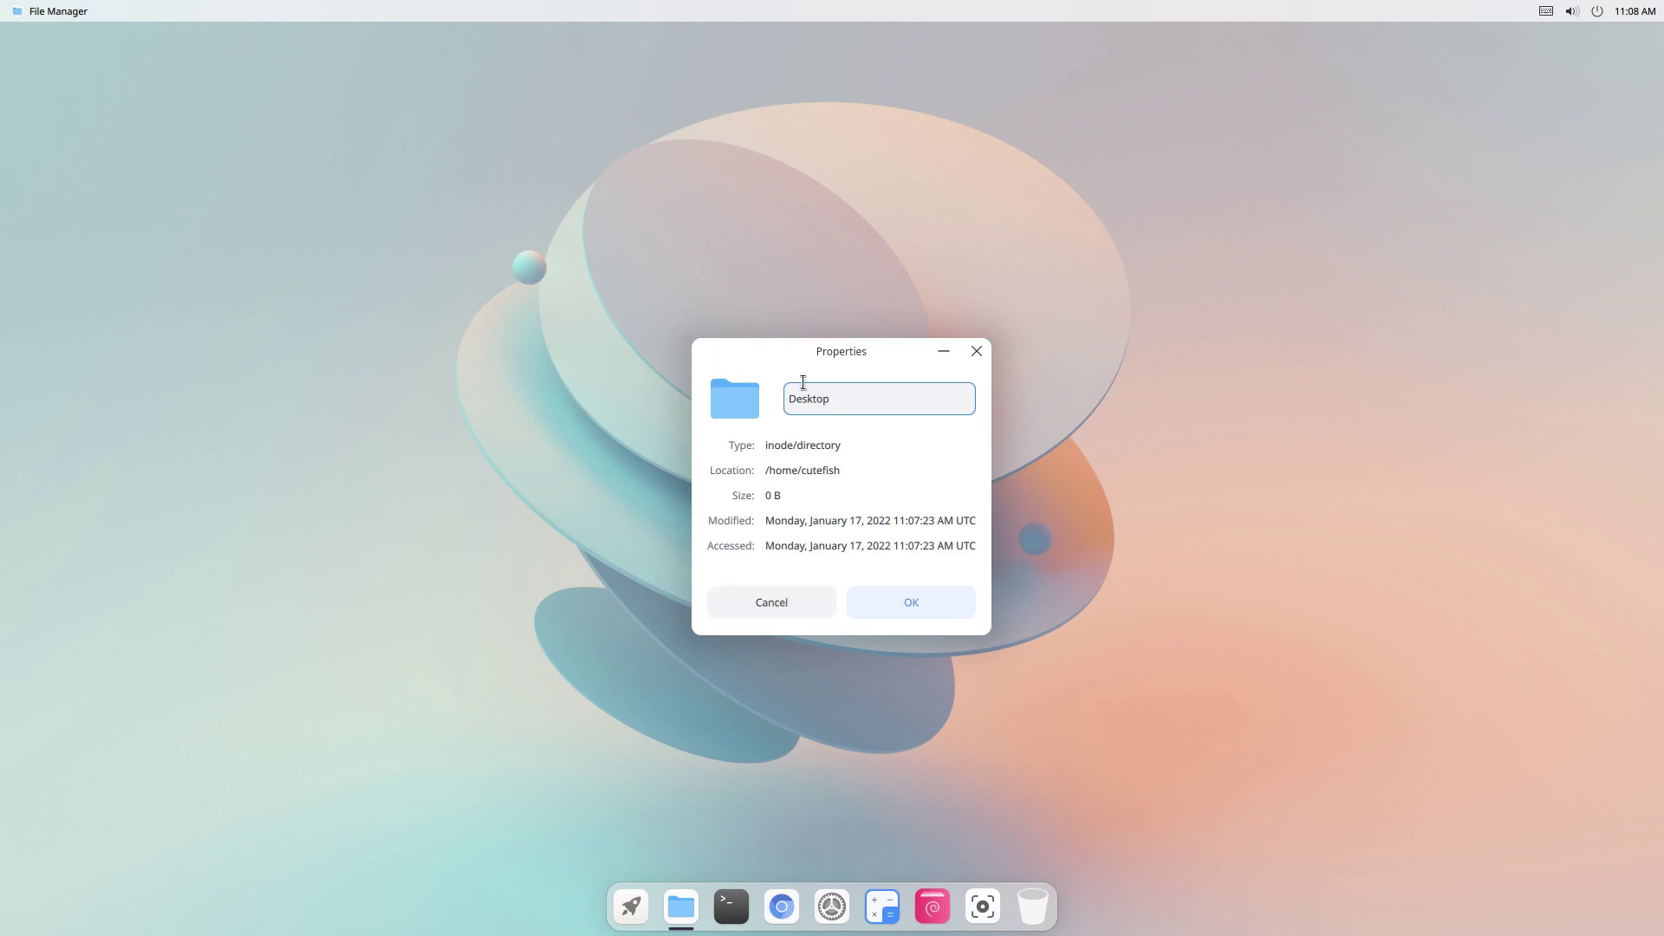
{"action": "left_click", "coordinate": [777, 602]}
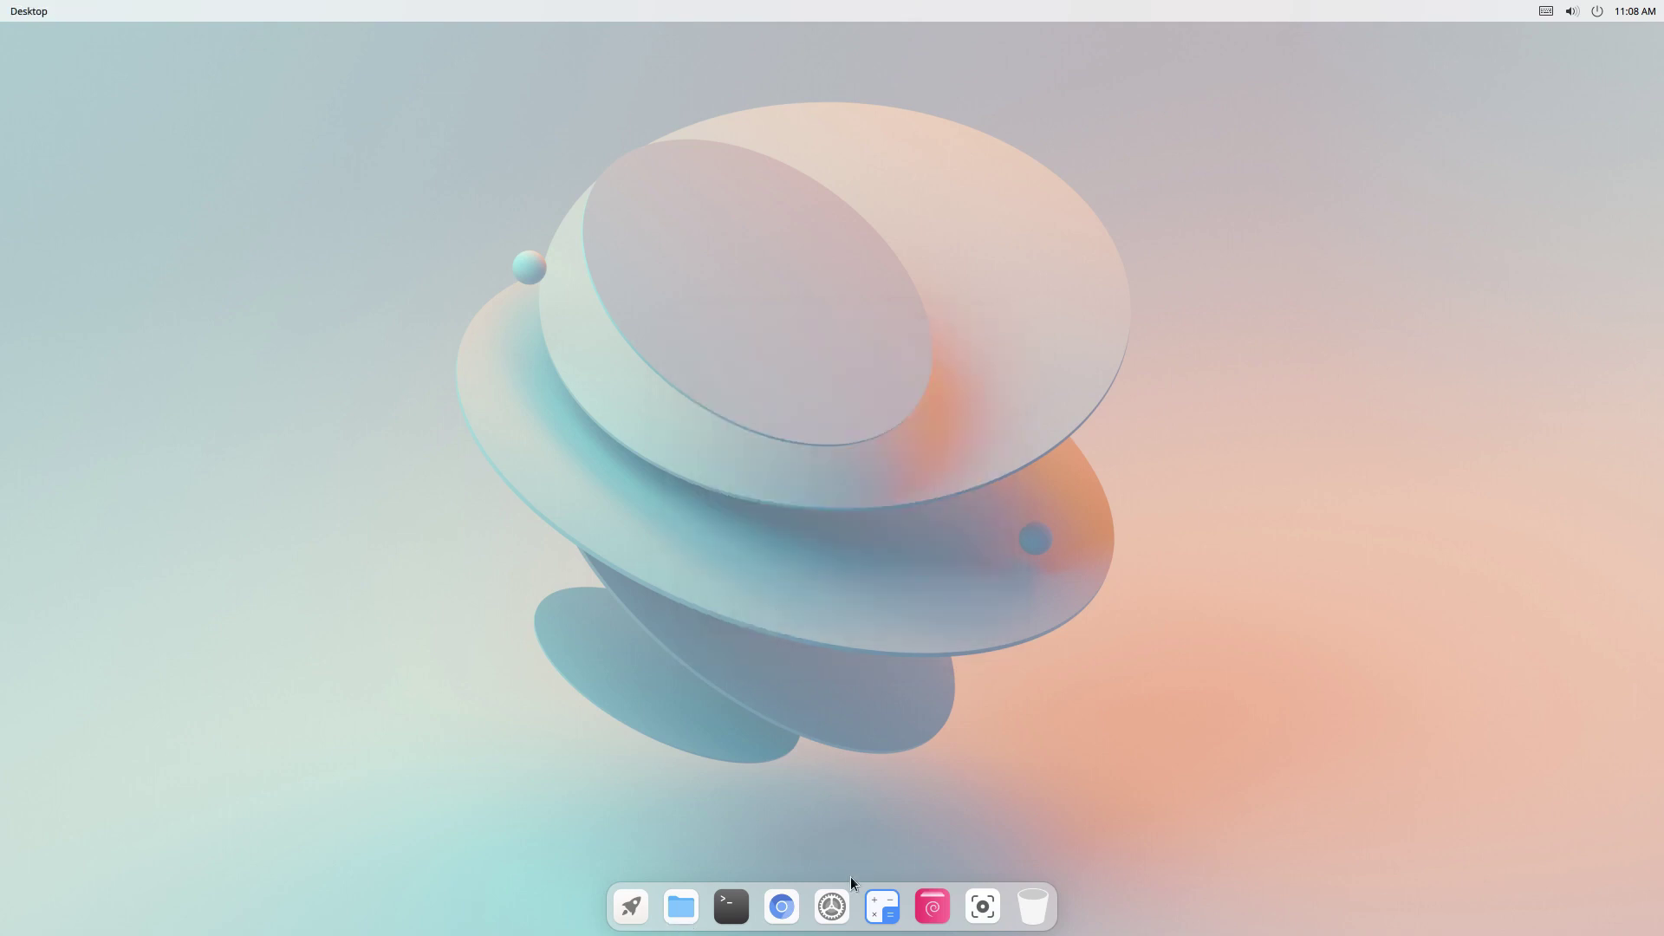
{"action": "left_click", "coordinate": [847, 906]}
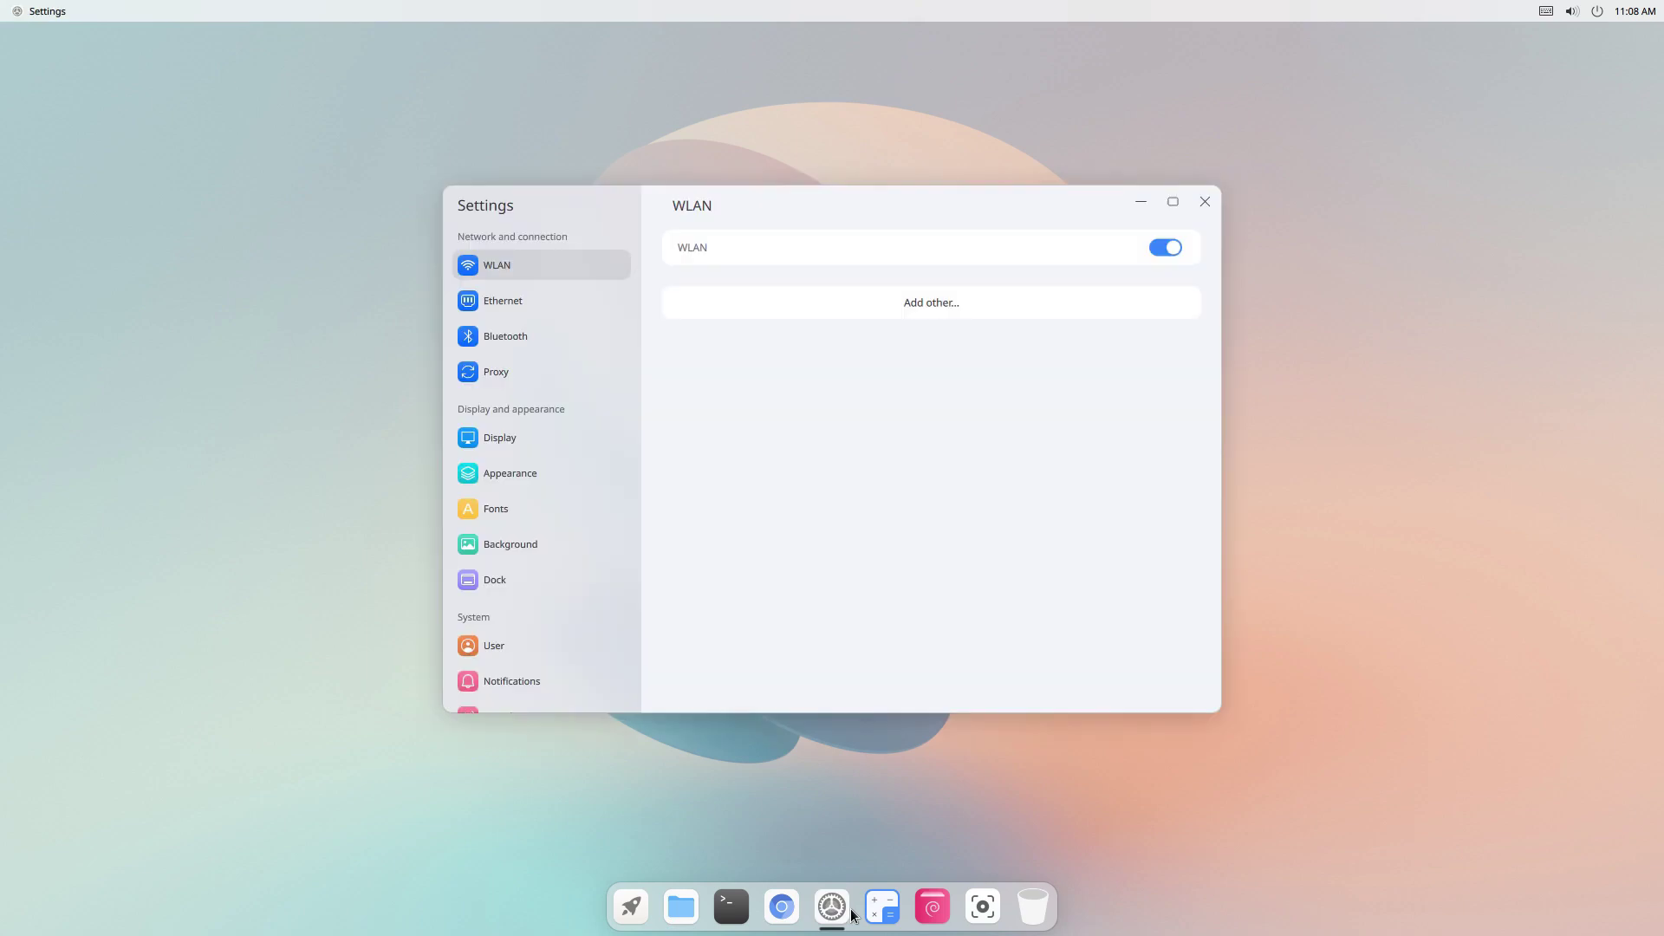
- On the Dock page, switch the dock style to Full, then back to Center, and close Settings
{"action": "scroll", "coordinate": [563, 507], "scroll_direction": "down", "scroll_amount": 1}
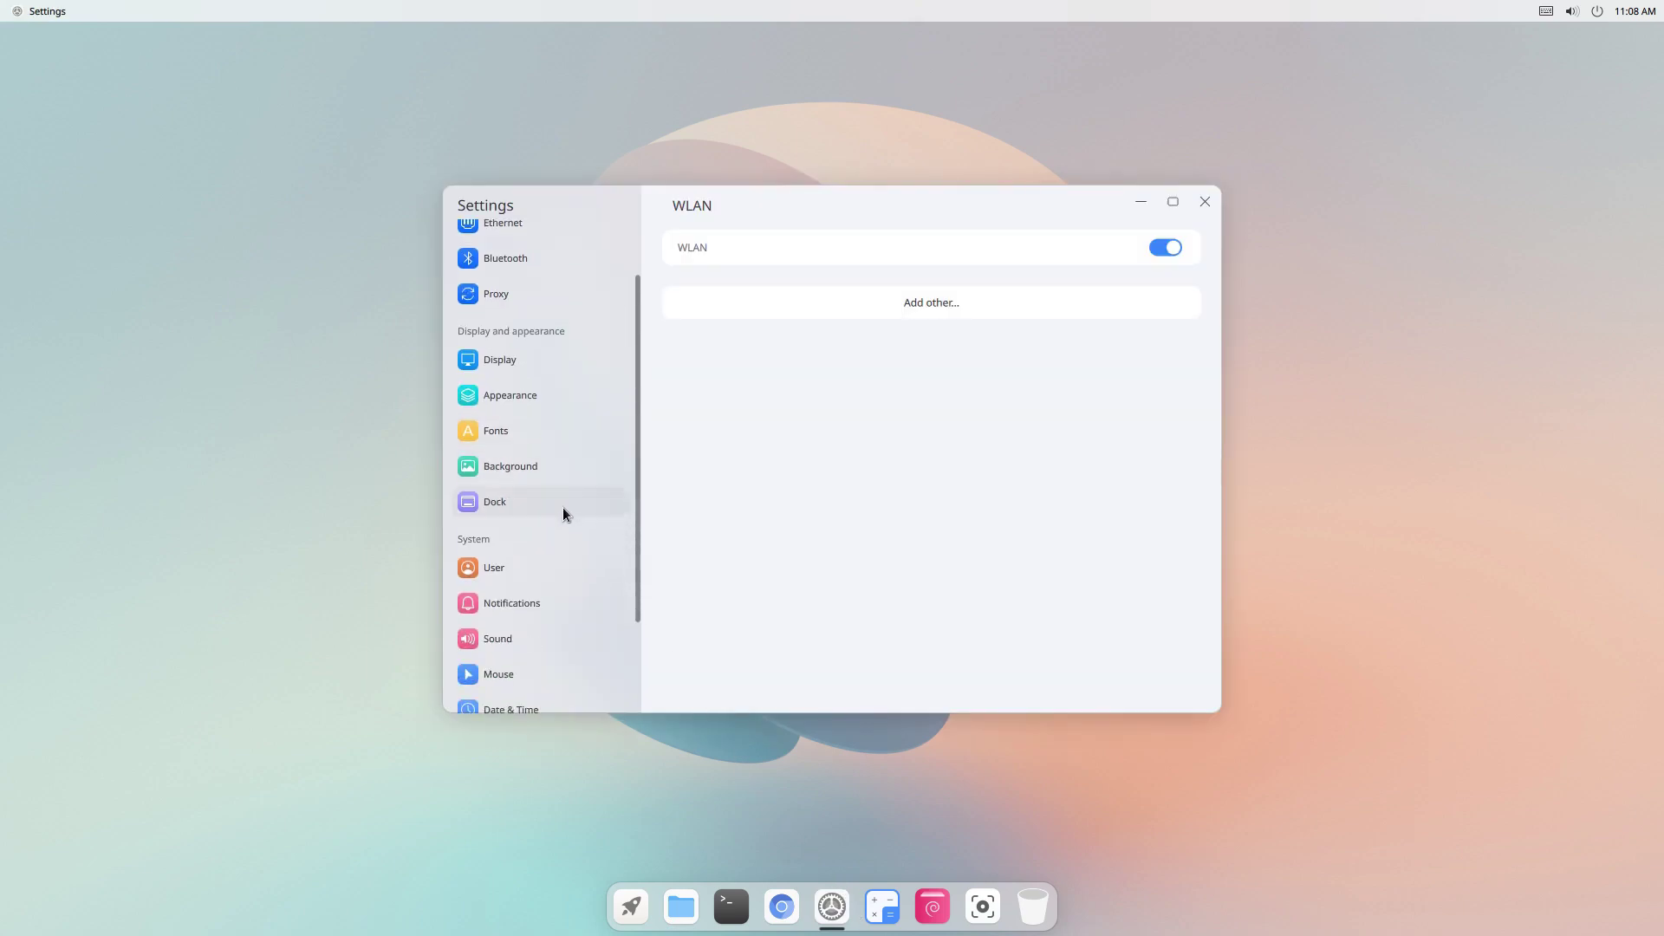
{"action": "left_click", "coordinate": [559, 507]}
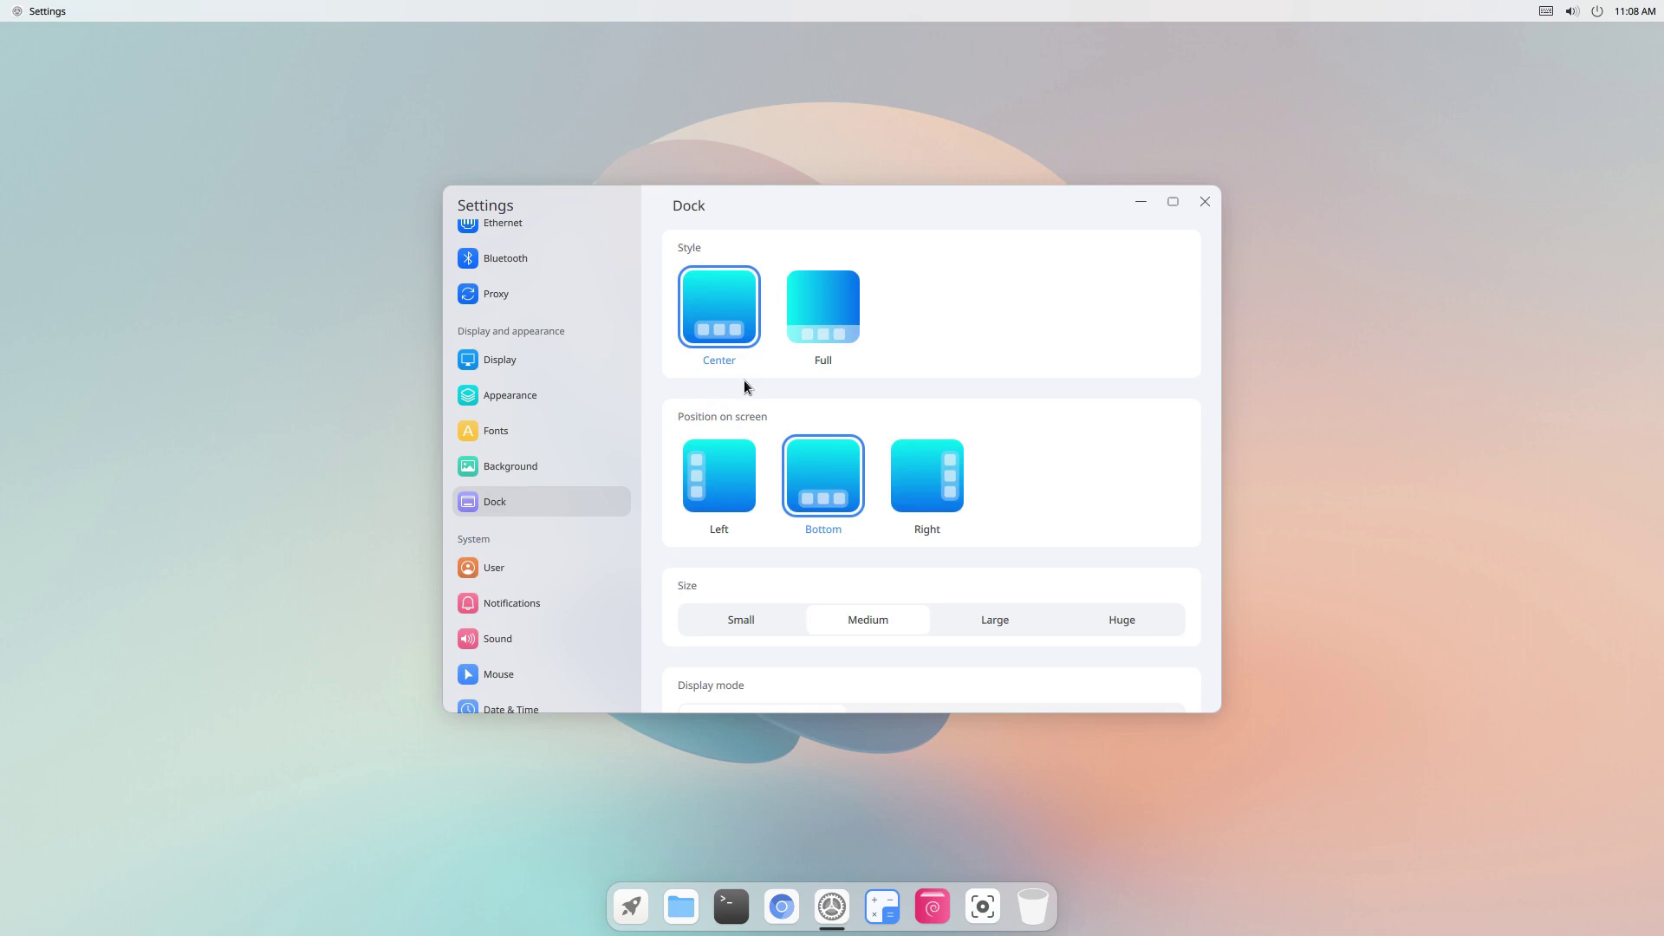
{"action": "left_click", "coordinate": [806, 325]}
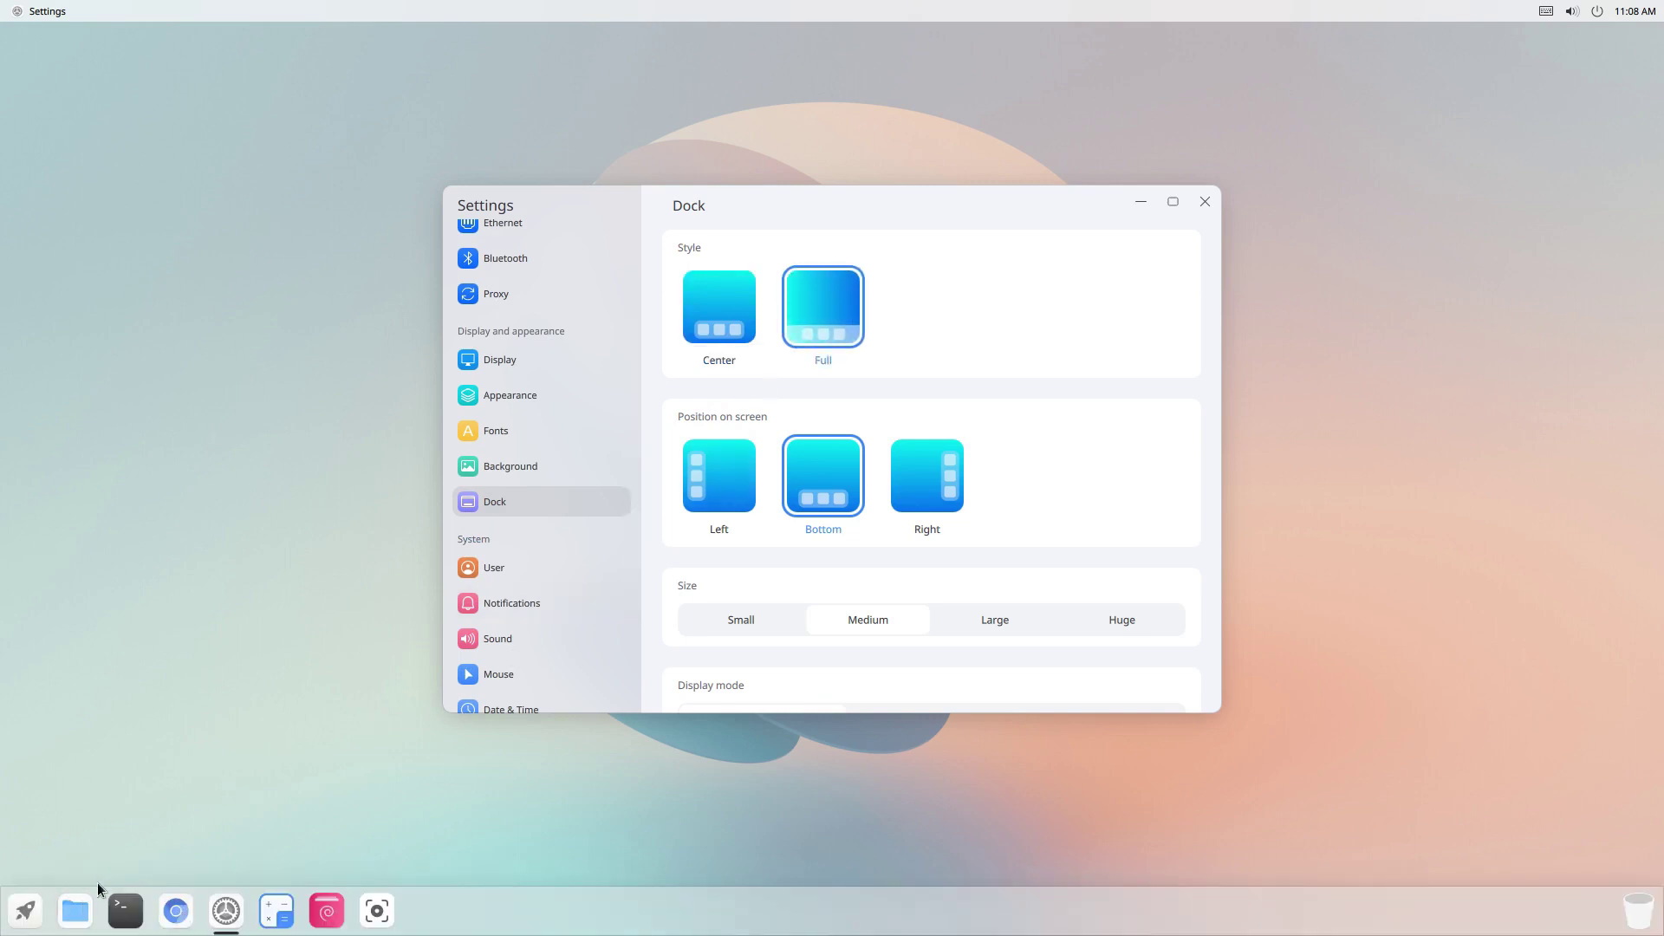
{"action": "left_click", "coordinate": [728, 333]}
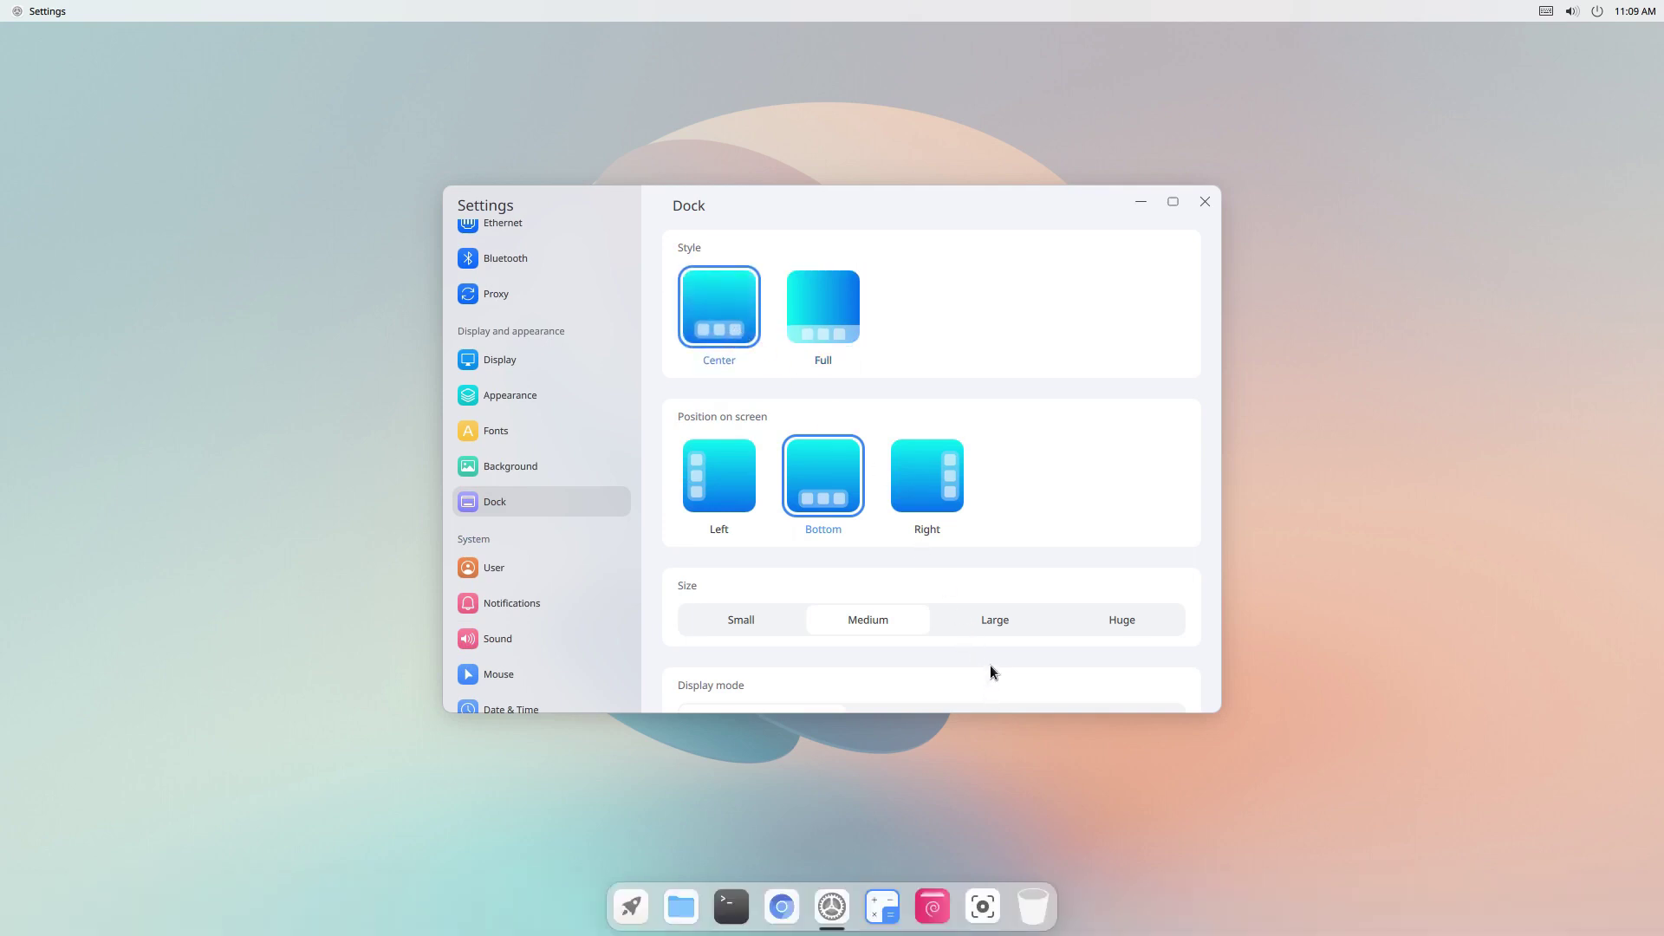
{"action": "scroll", "coordinate": [992, 664], "scroll_direction": "down", "scroll_amount": 1}
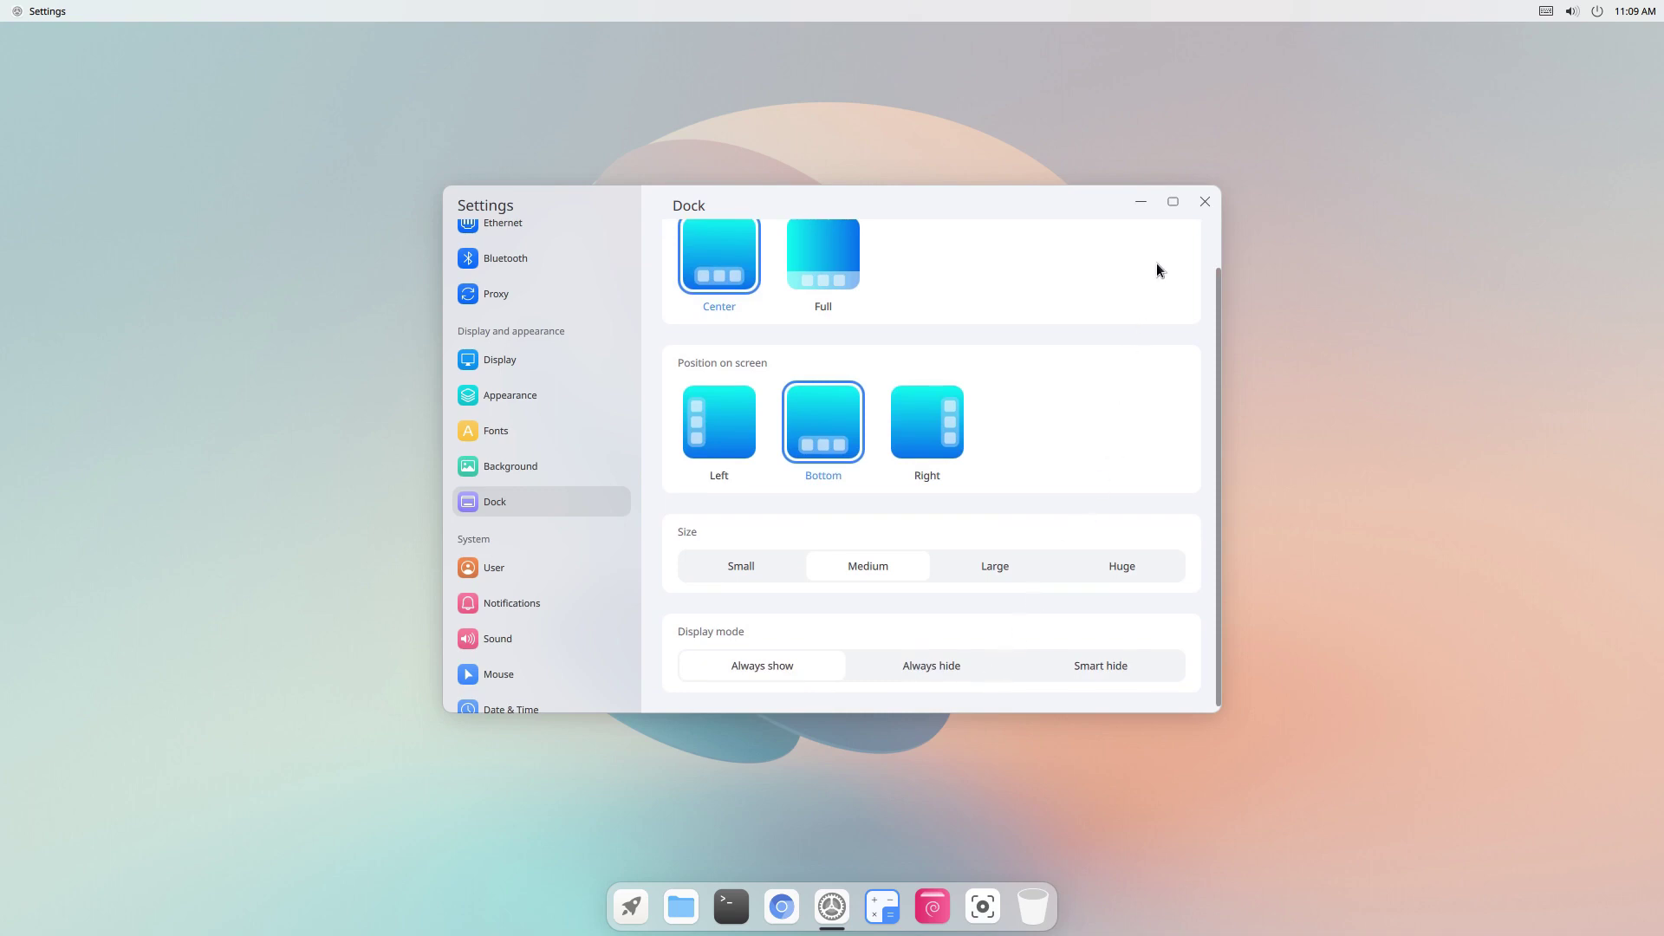
{"action": "left_click", "coordinate": [1204, 203]}
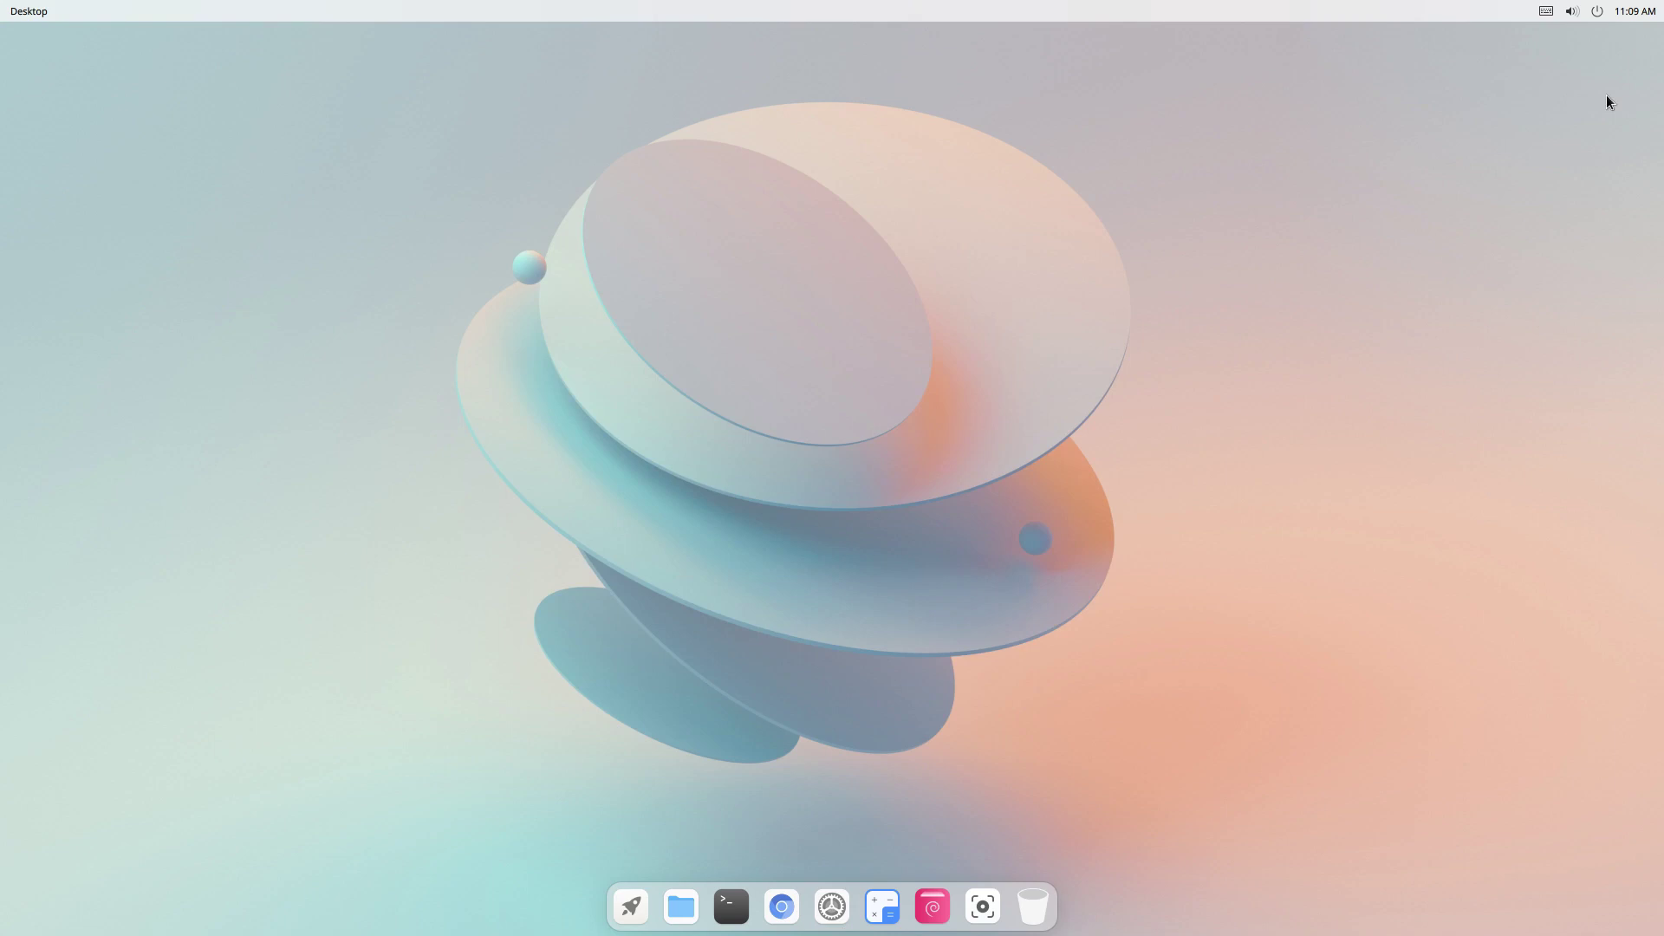
- Open System Settings via the control center's gear, then view and dismiss the empty notification center
{"action": "left_click", "coordinate": [1583, 13]}
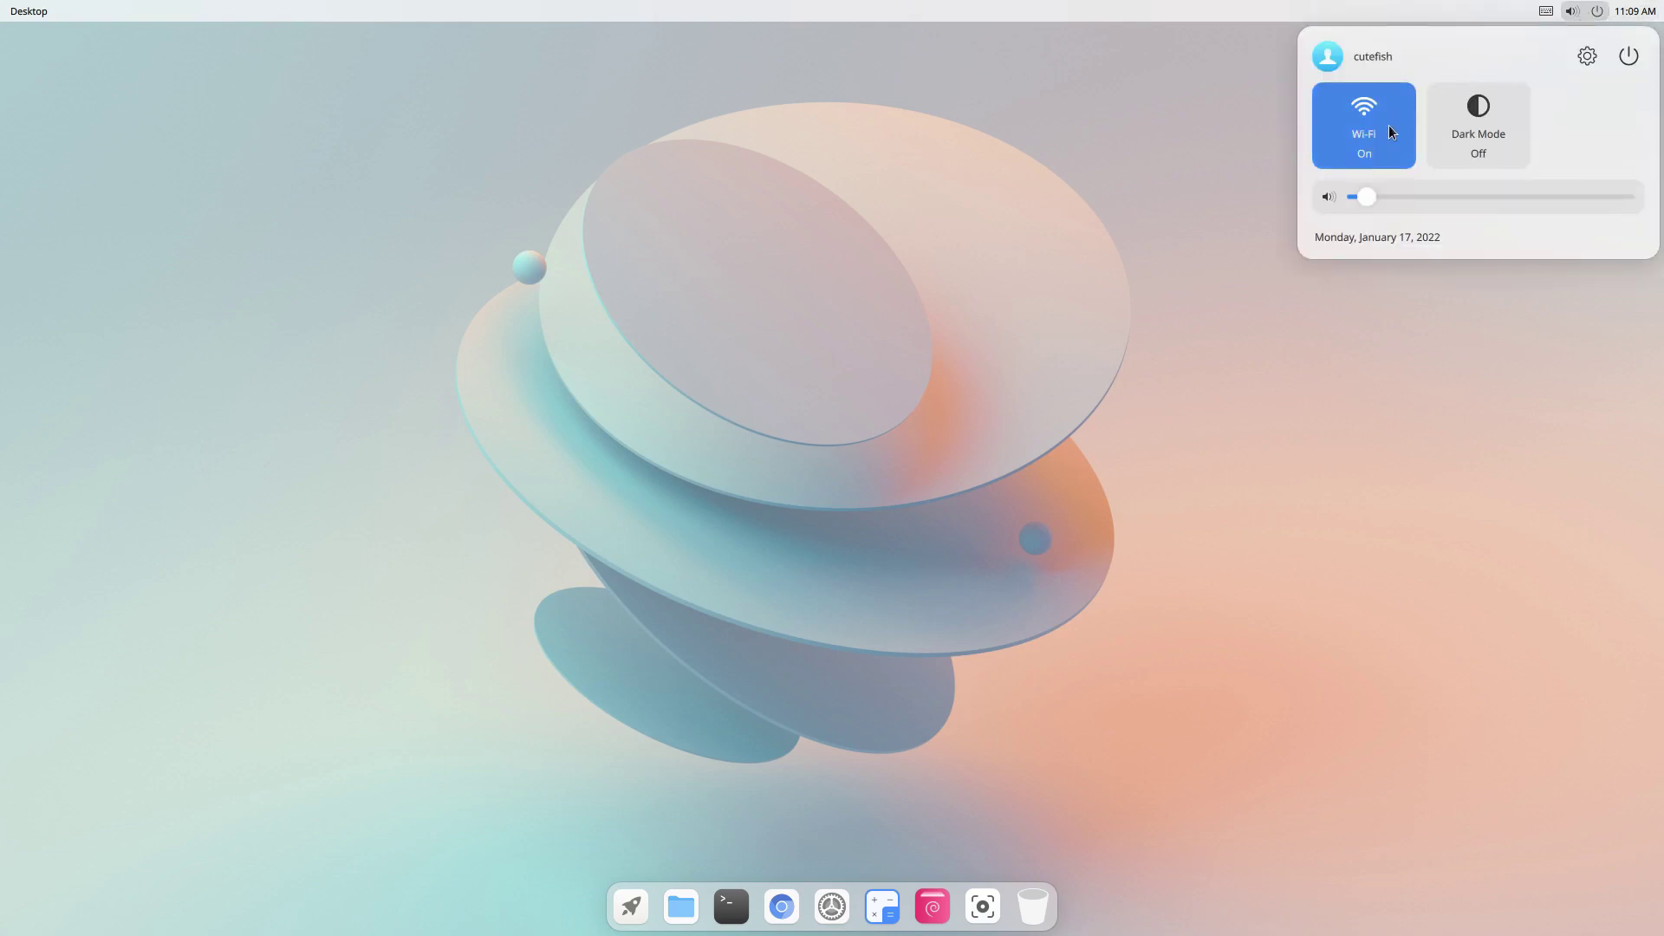
{"action": "left_click", "coordinate": [1581, 56]}
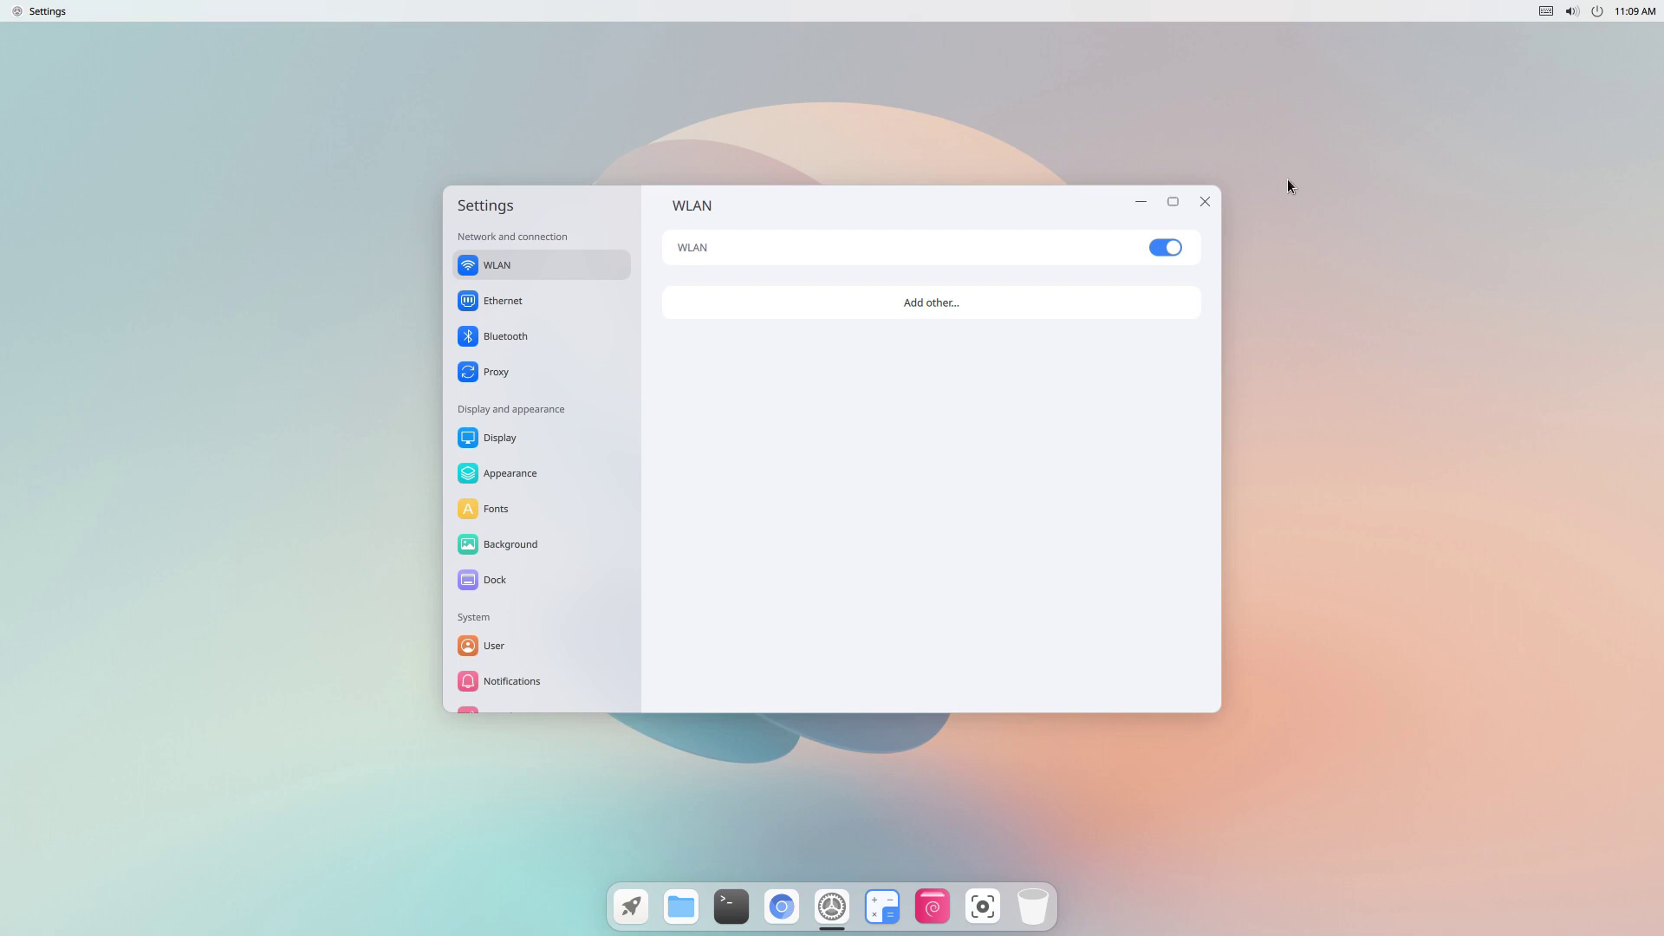
{"action": "left_click", "coordinate": [1635, 11]}
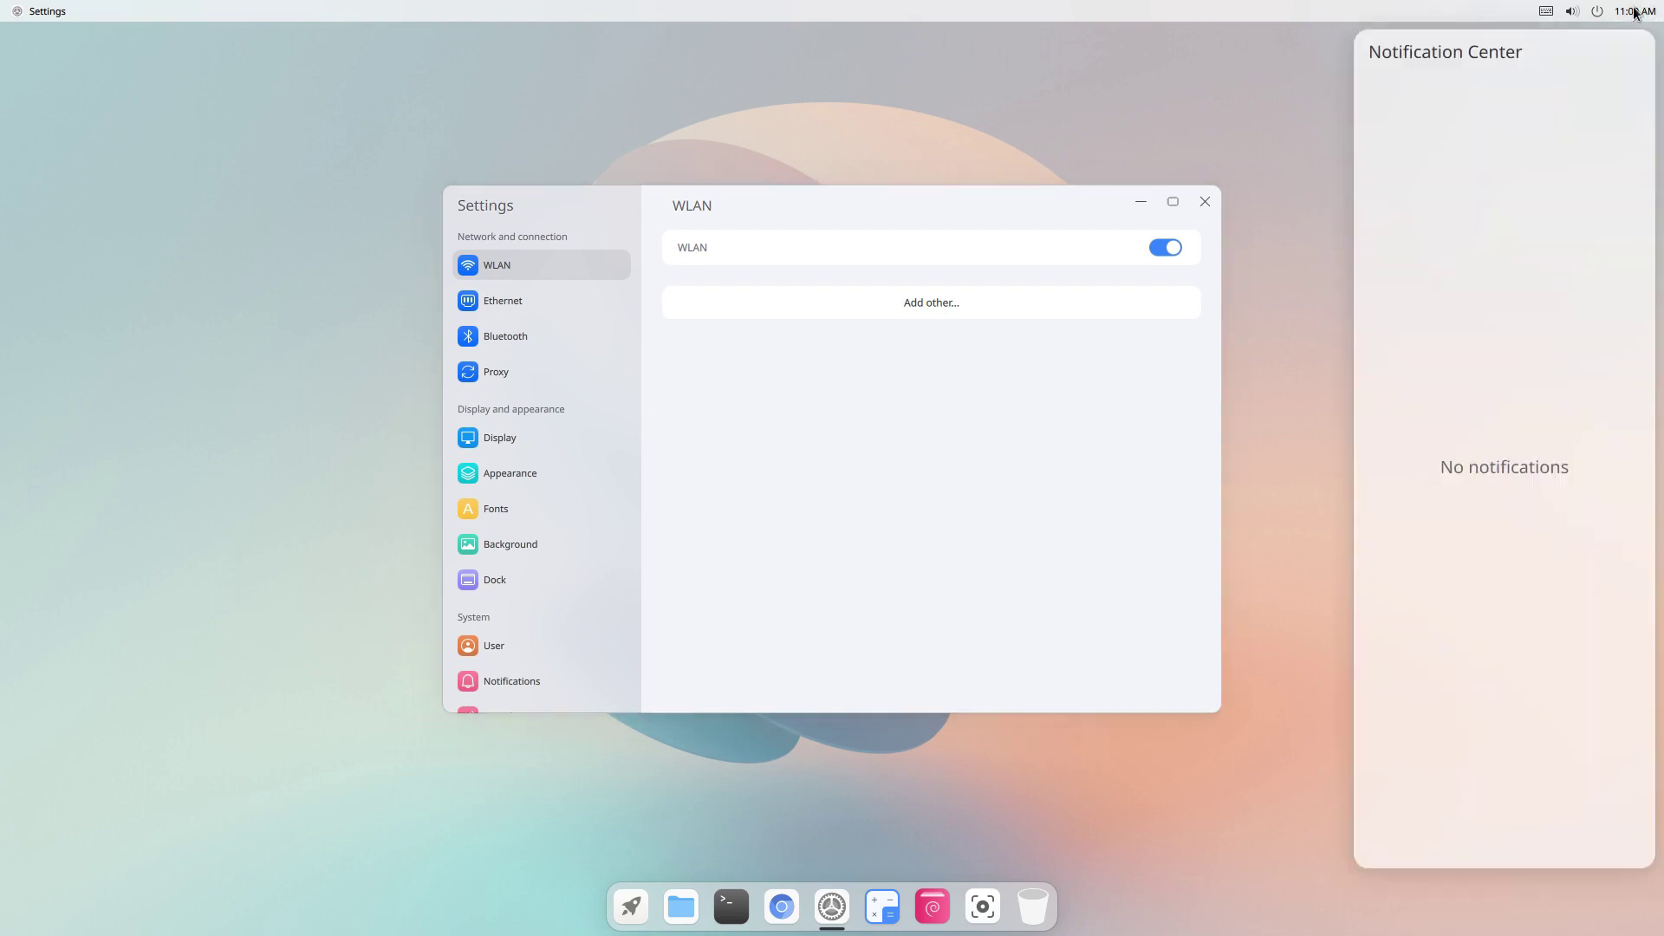
{"action": "left_click", "coordinate": [986, 231]}
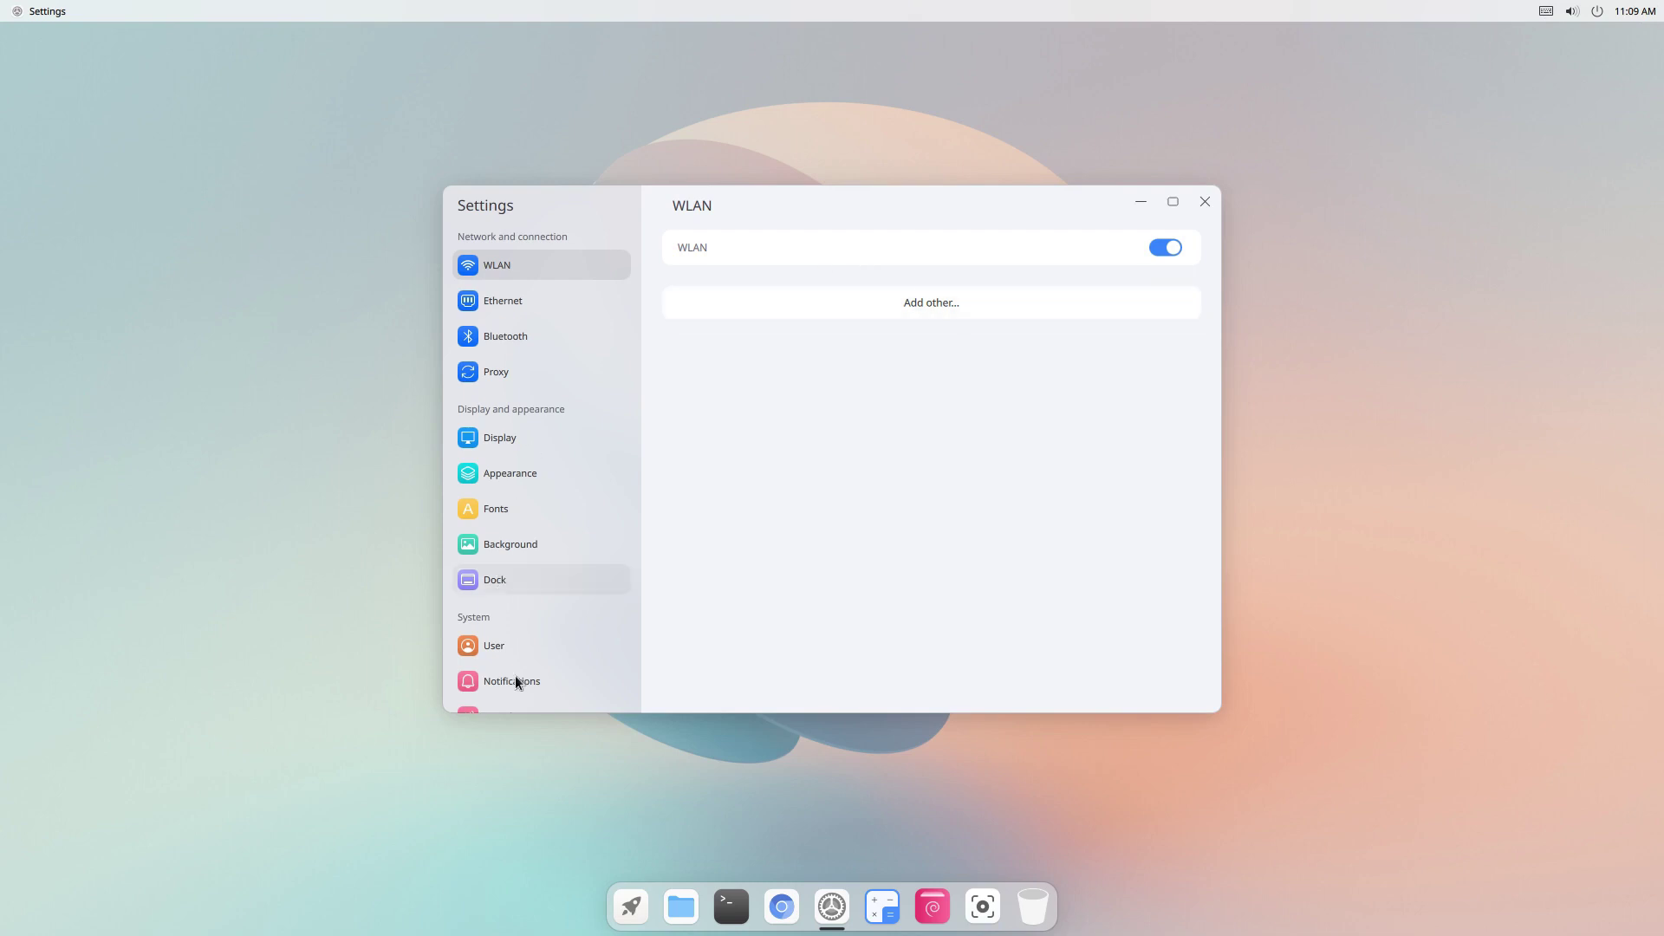
- Open the file manager on the home folder and close the Settings window behind it
{"action": "left_click", "coordinate": [671, 907]}
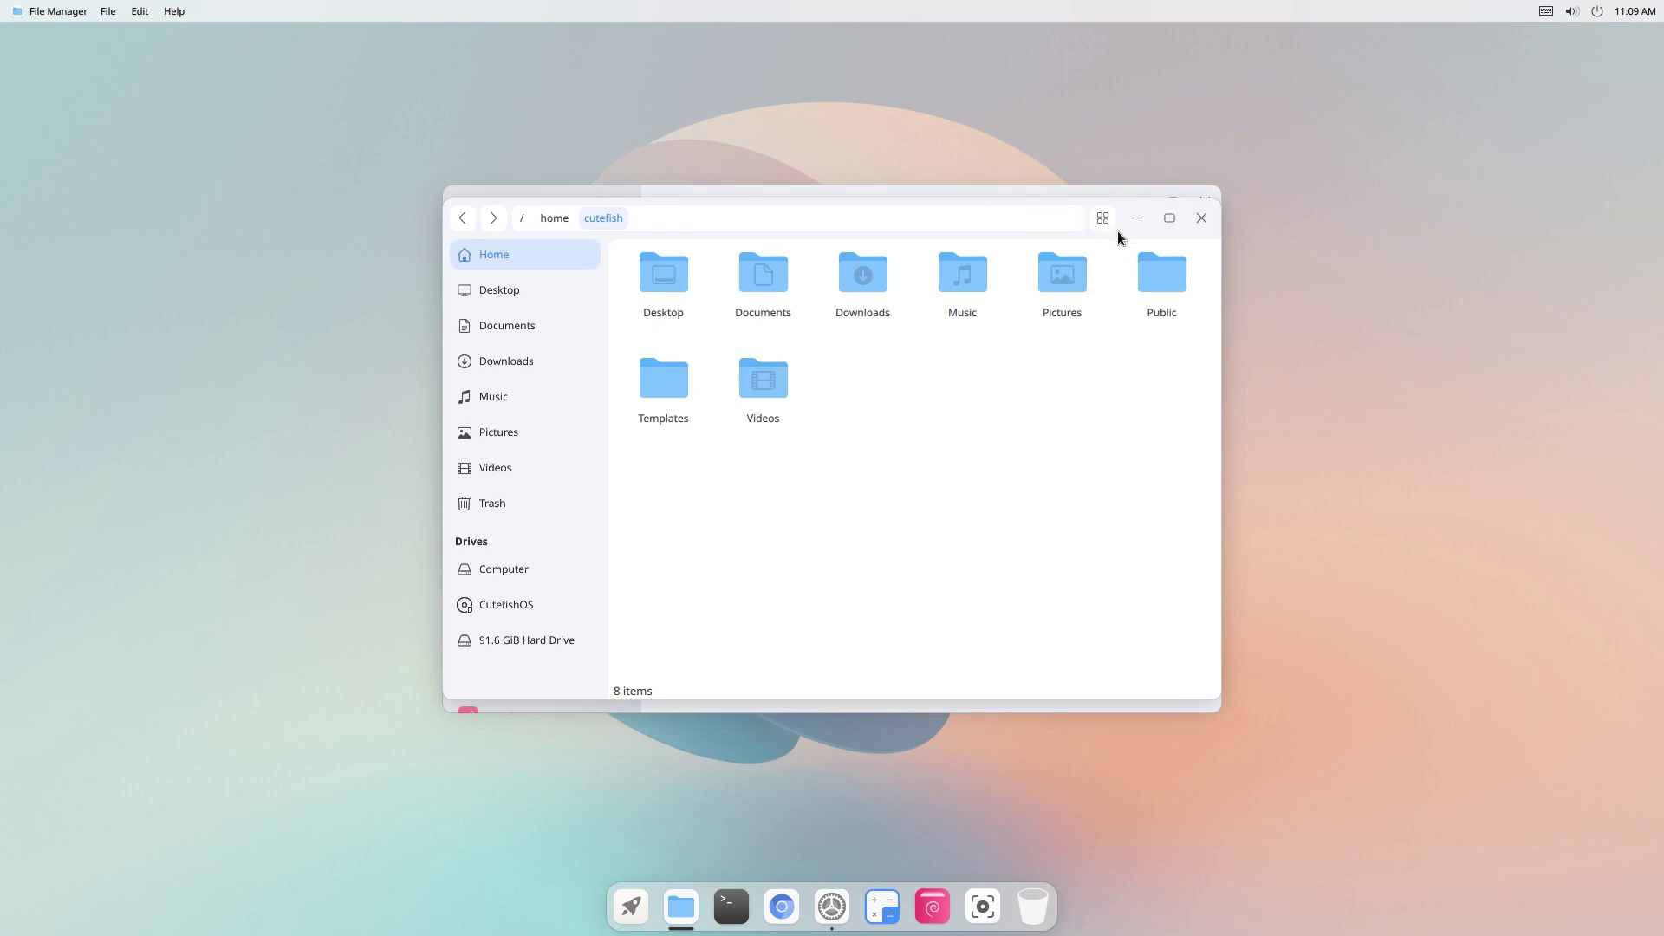
{"action": "left_click_drag", "start_coordinate": [1117, 231], "coordinate": [1290, 267]}
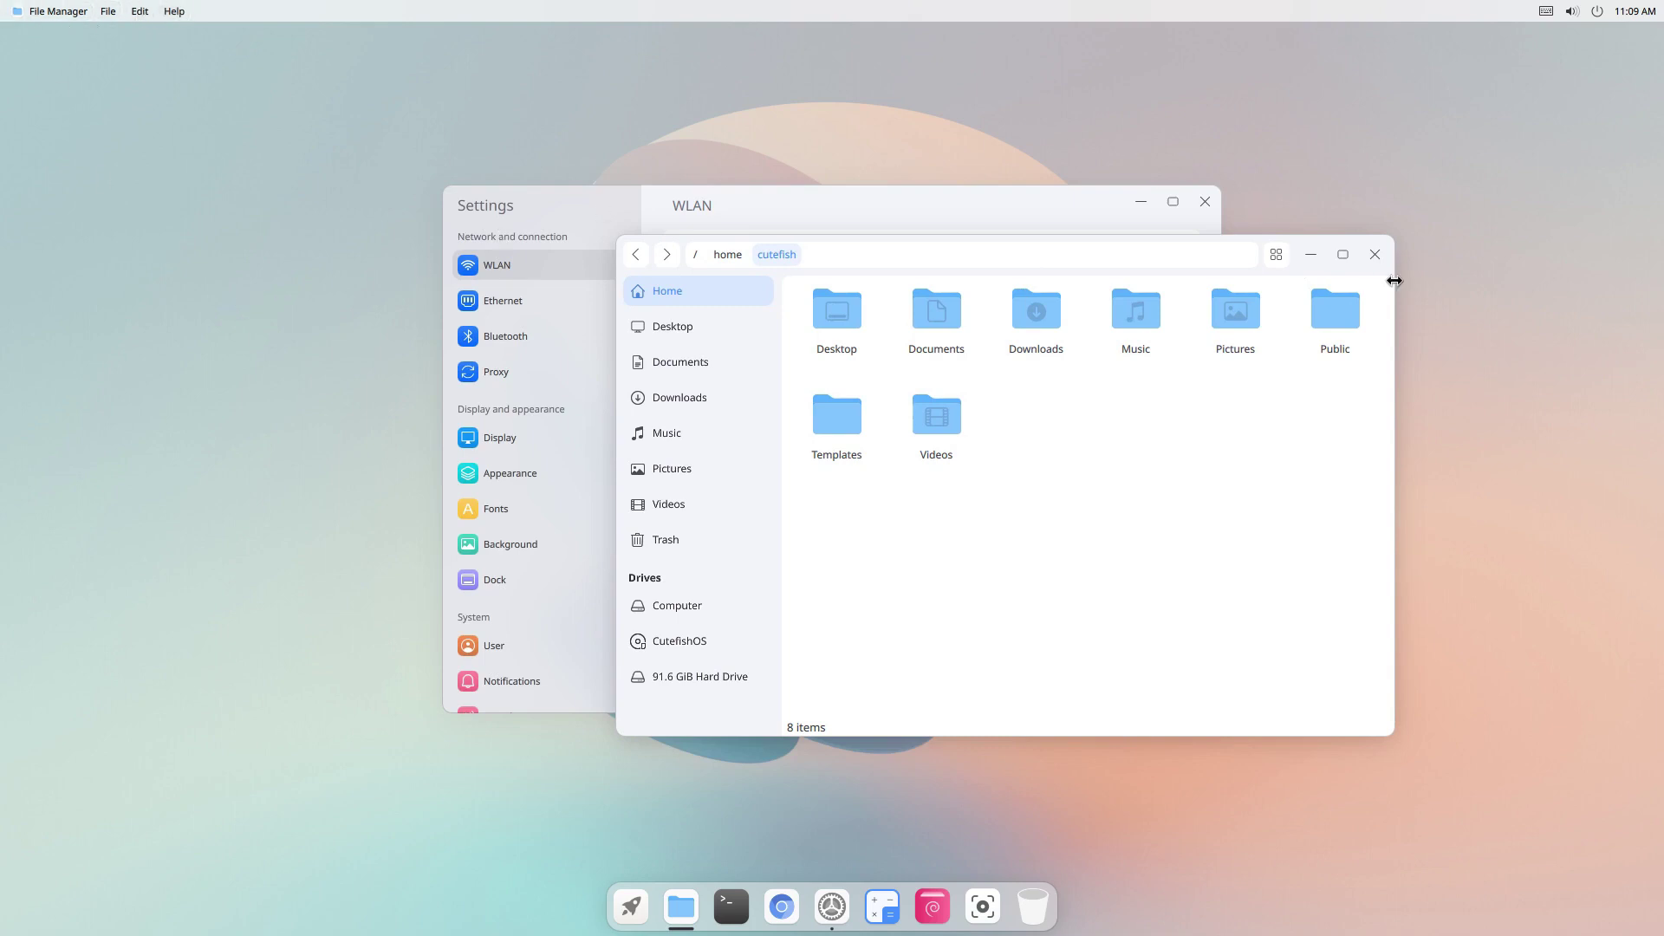
{"action": "left_click", "coordinate": [1204, 202]}
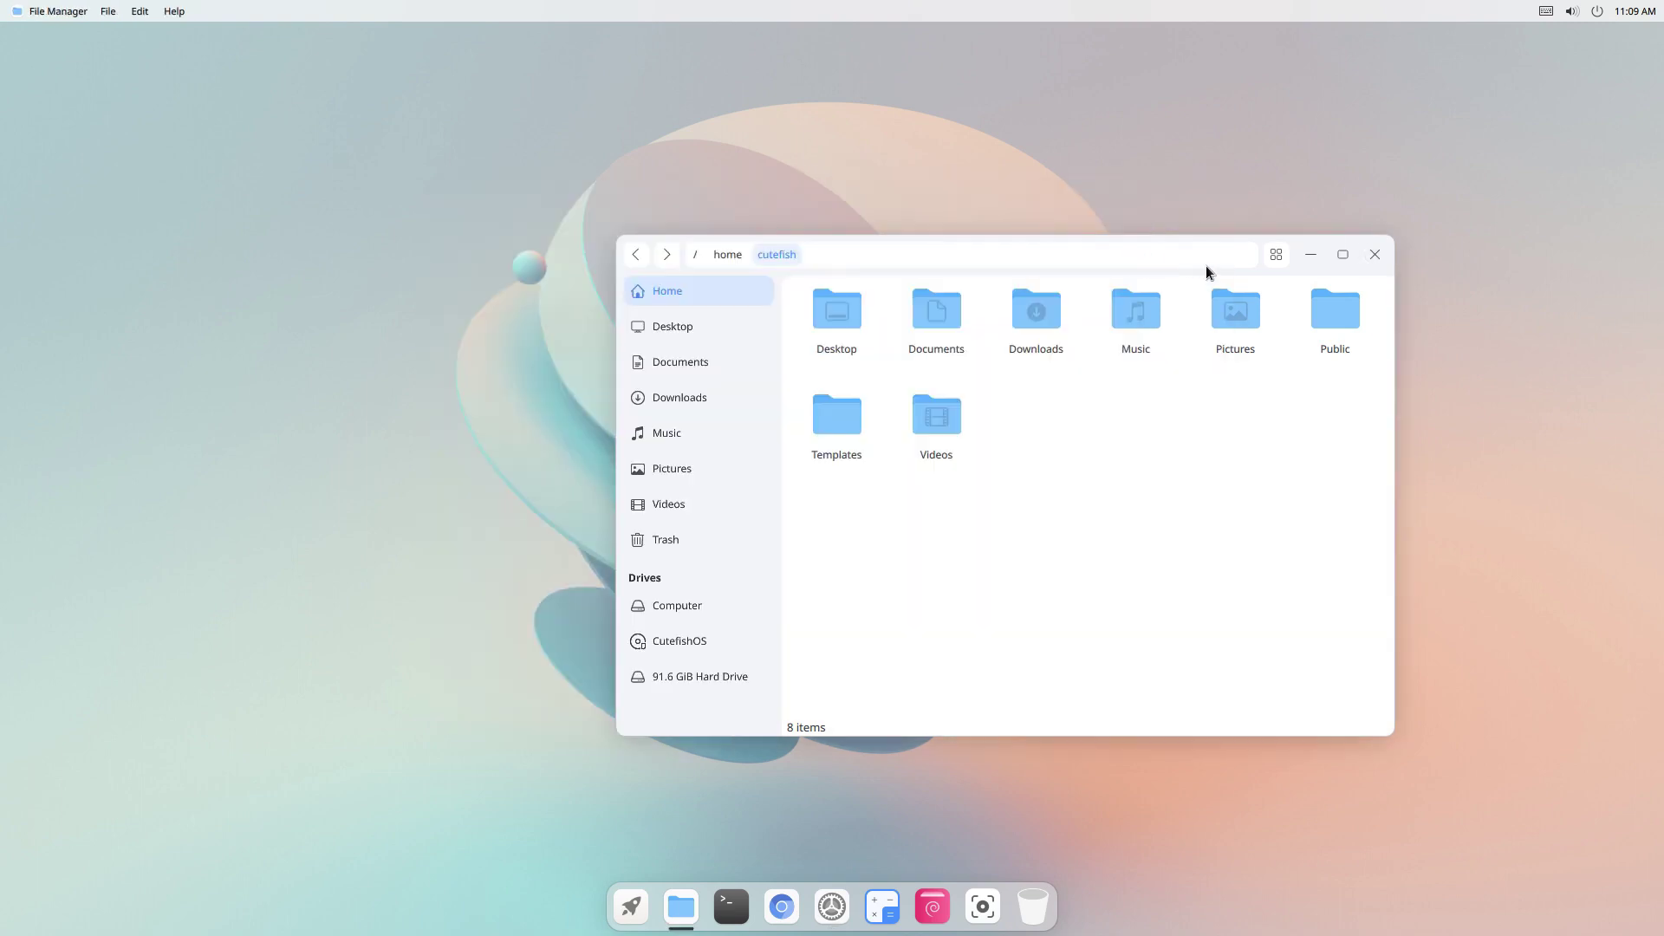
{"action": "left_click_drag", "start_coordinate": [1260, 273], "coordinate": [1039, 311]}
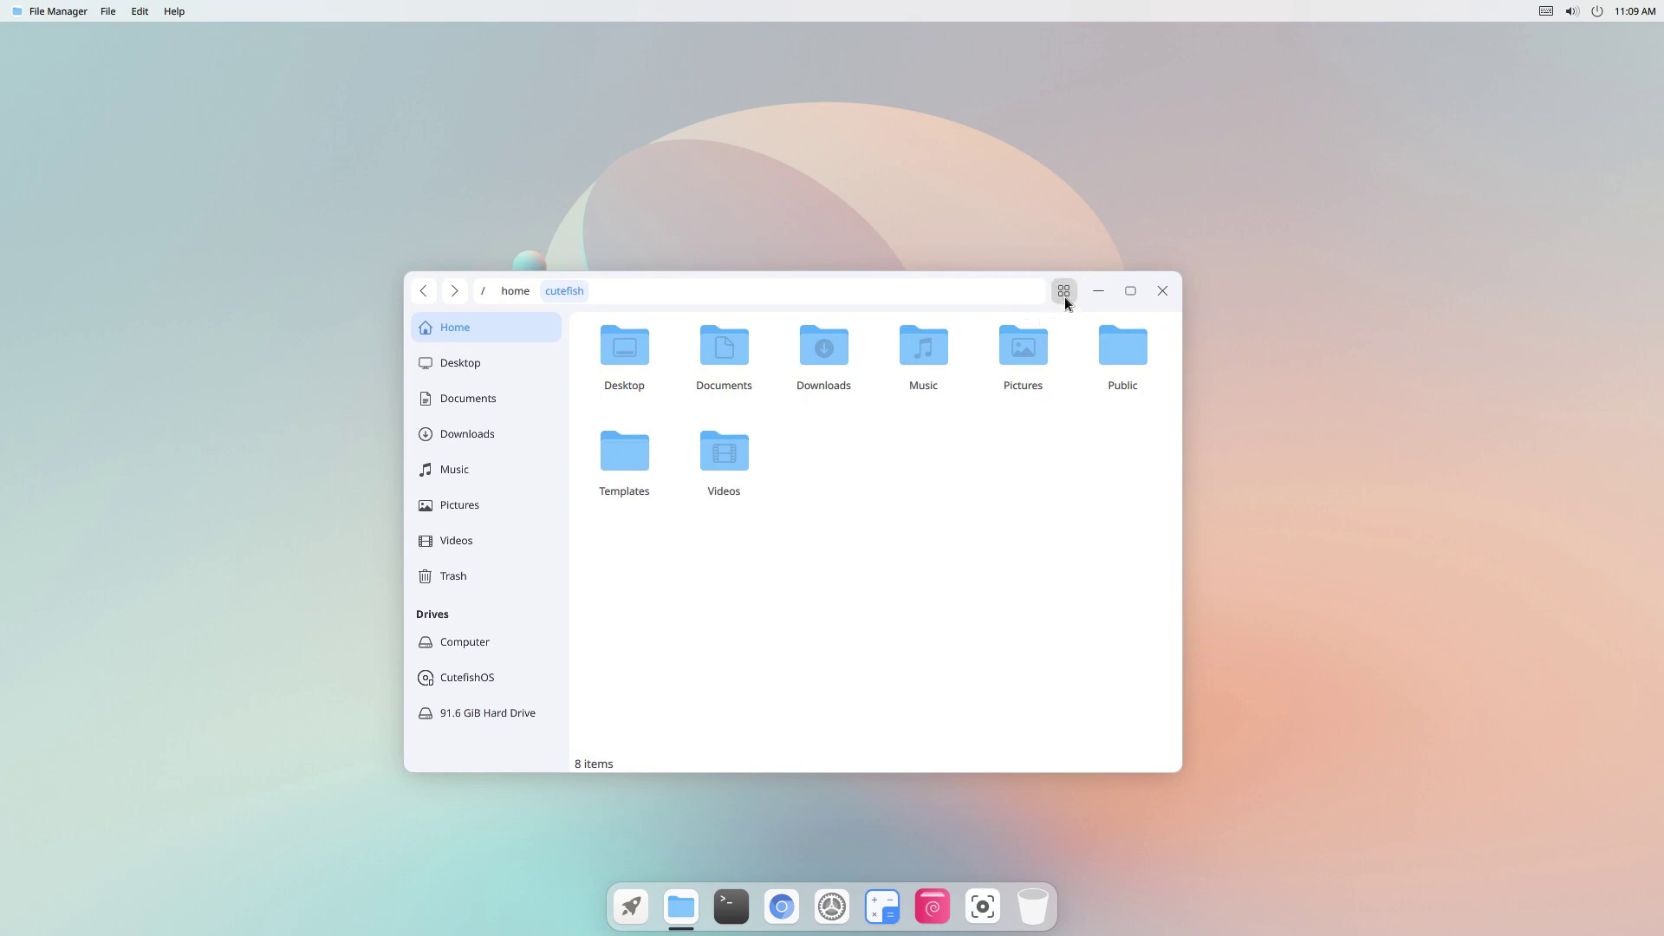
- Show the home folder as a list, then switch back to icons, leaving the sort order unchanged
{"action": "left_click", "coordinate": [1065, 293]}
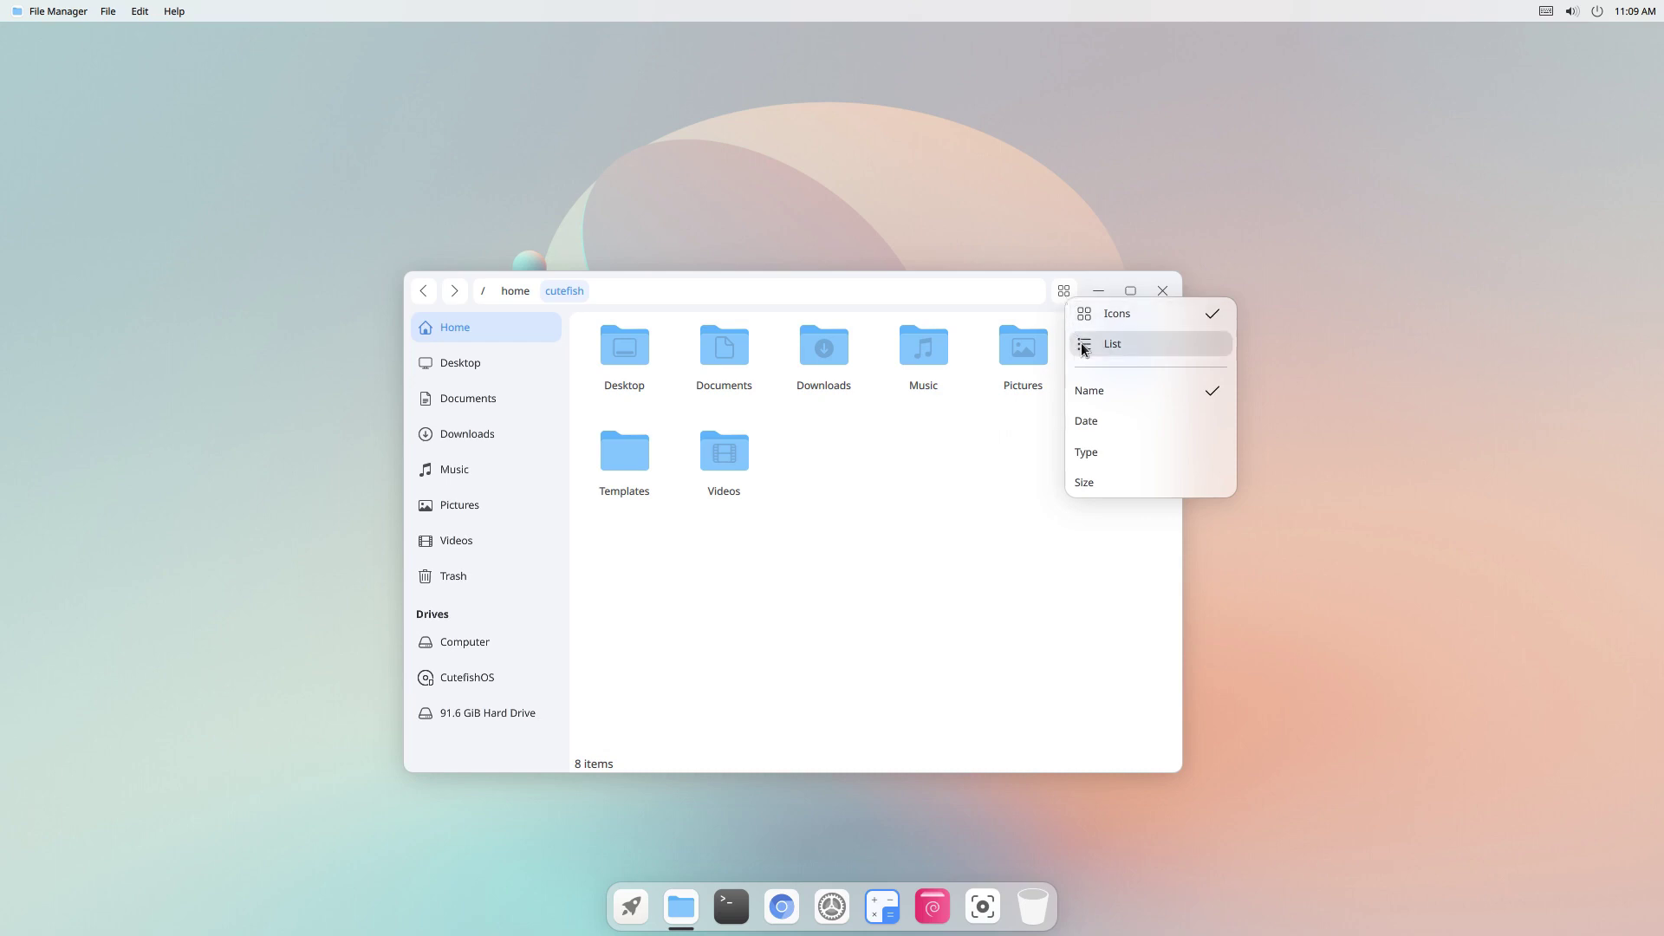
{"action": "left_click", "coordinate": [1082, 345]}
{"action": "left_click", "coordinate": [1065, 300]}
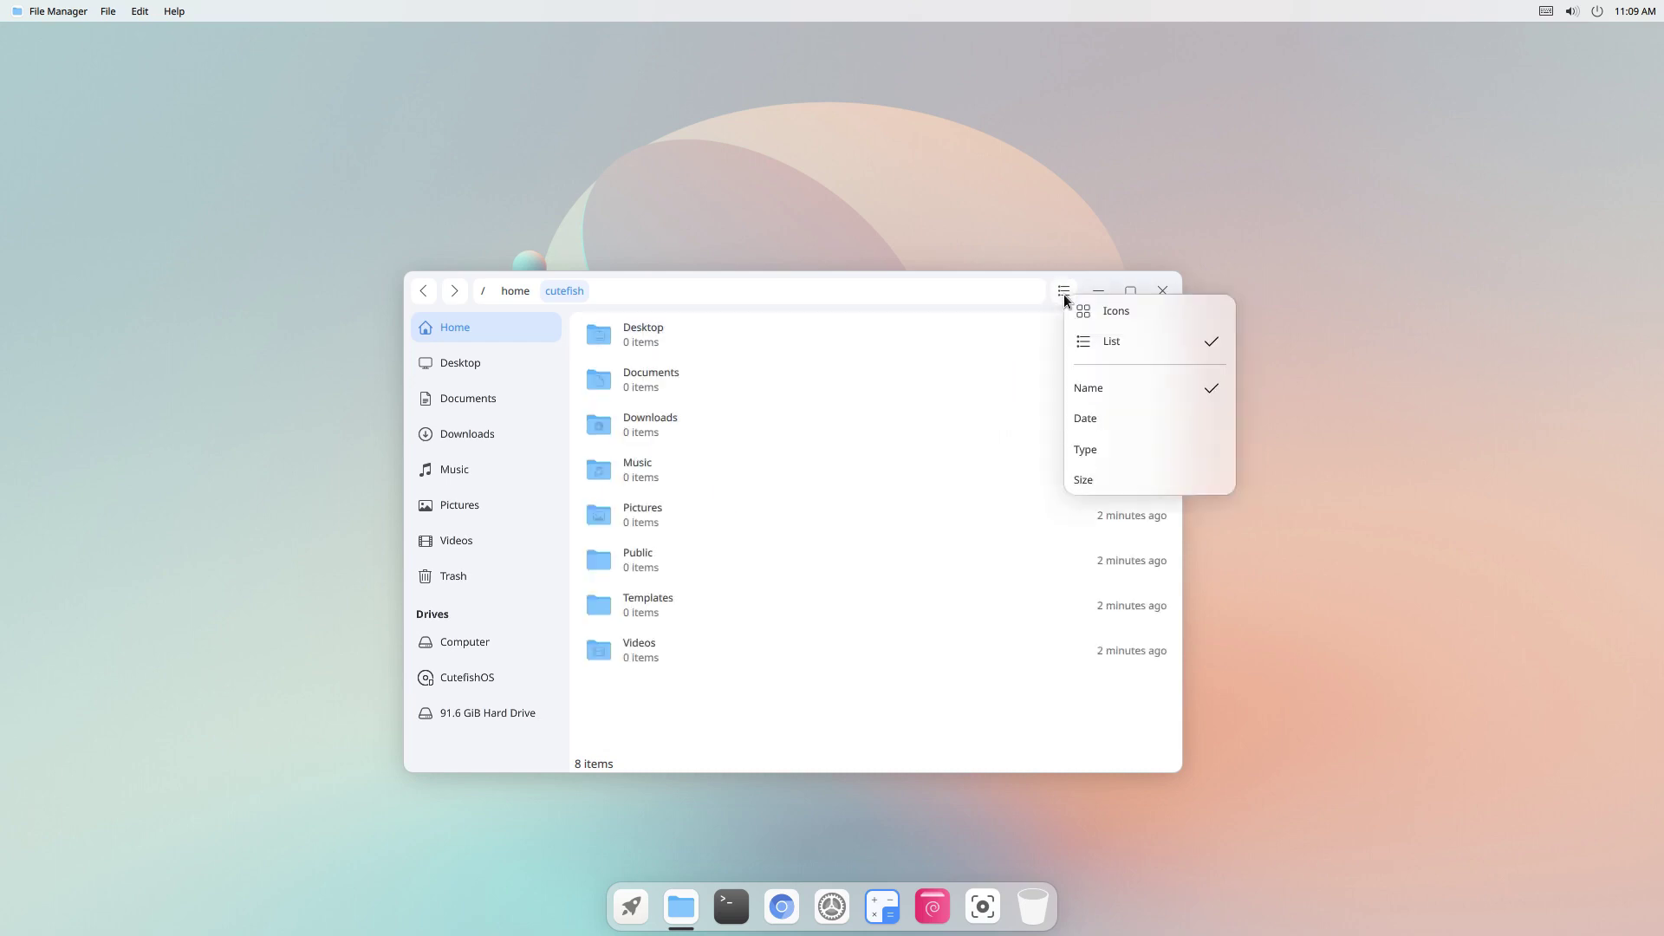
{"action": "left_click", "coordinate": [1074, 314]}
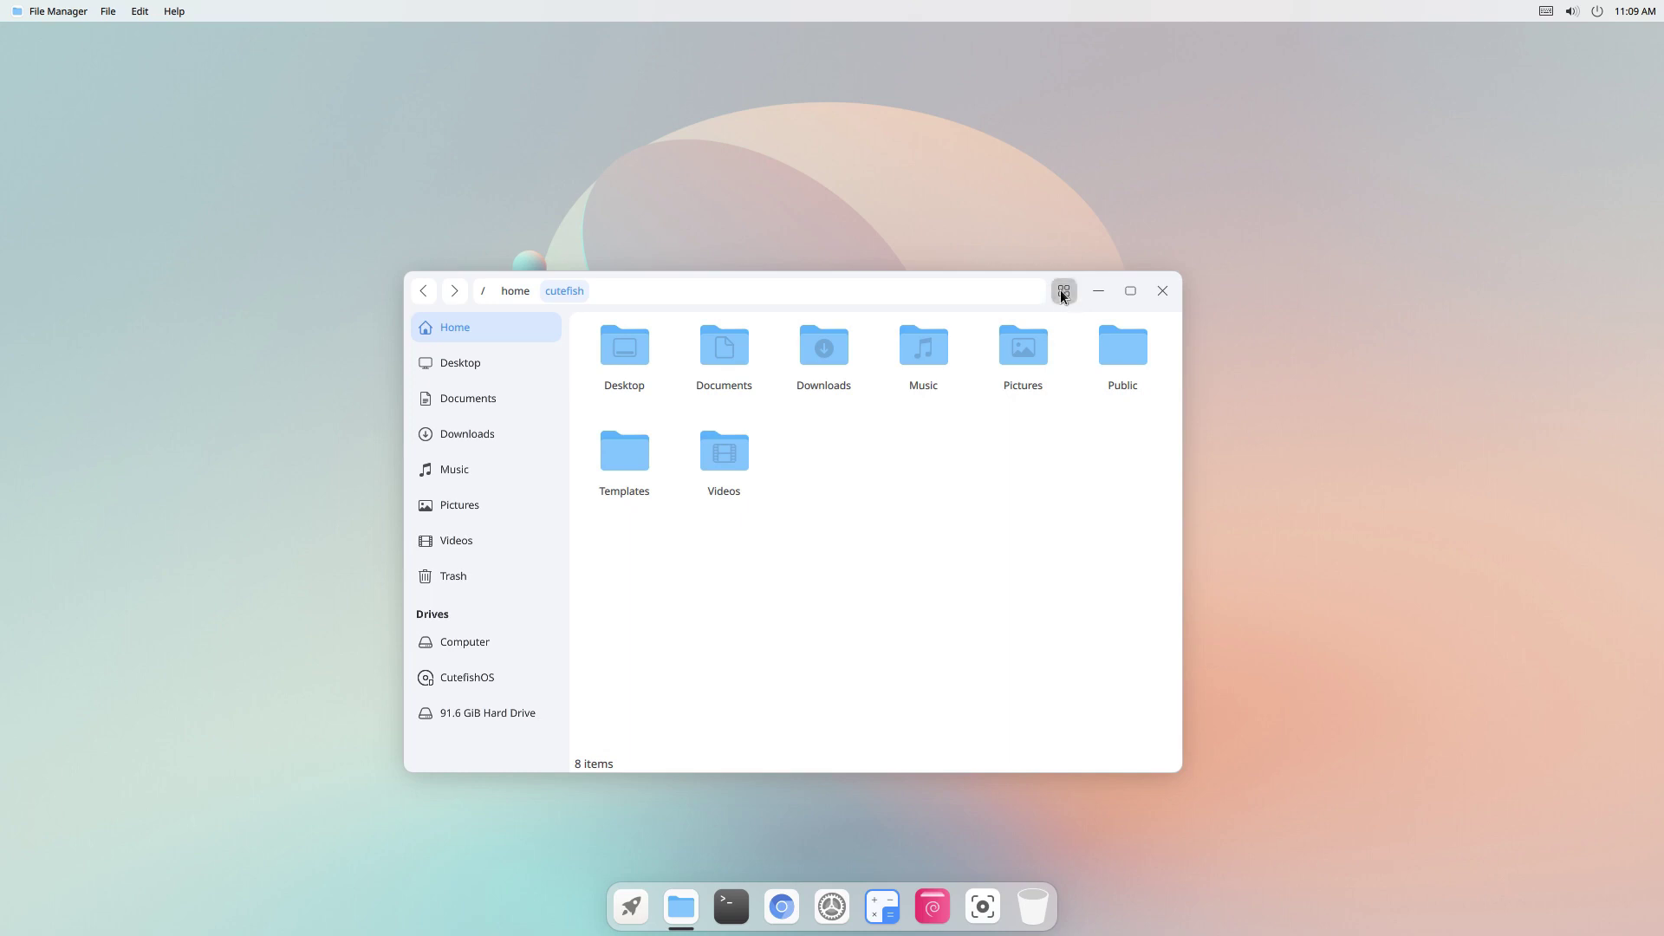
{"action": "left_click", "coordinate": [1061, 291]}
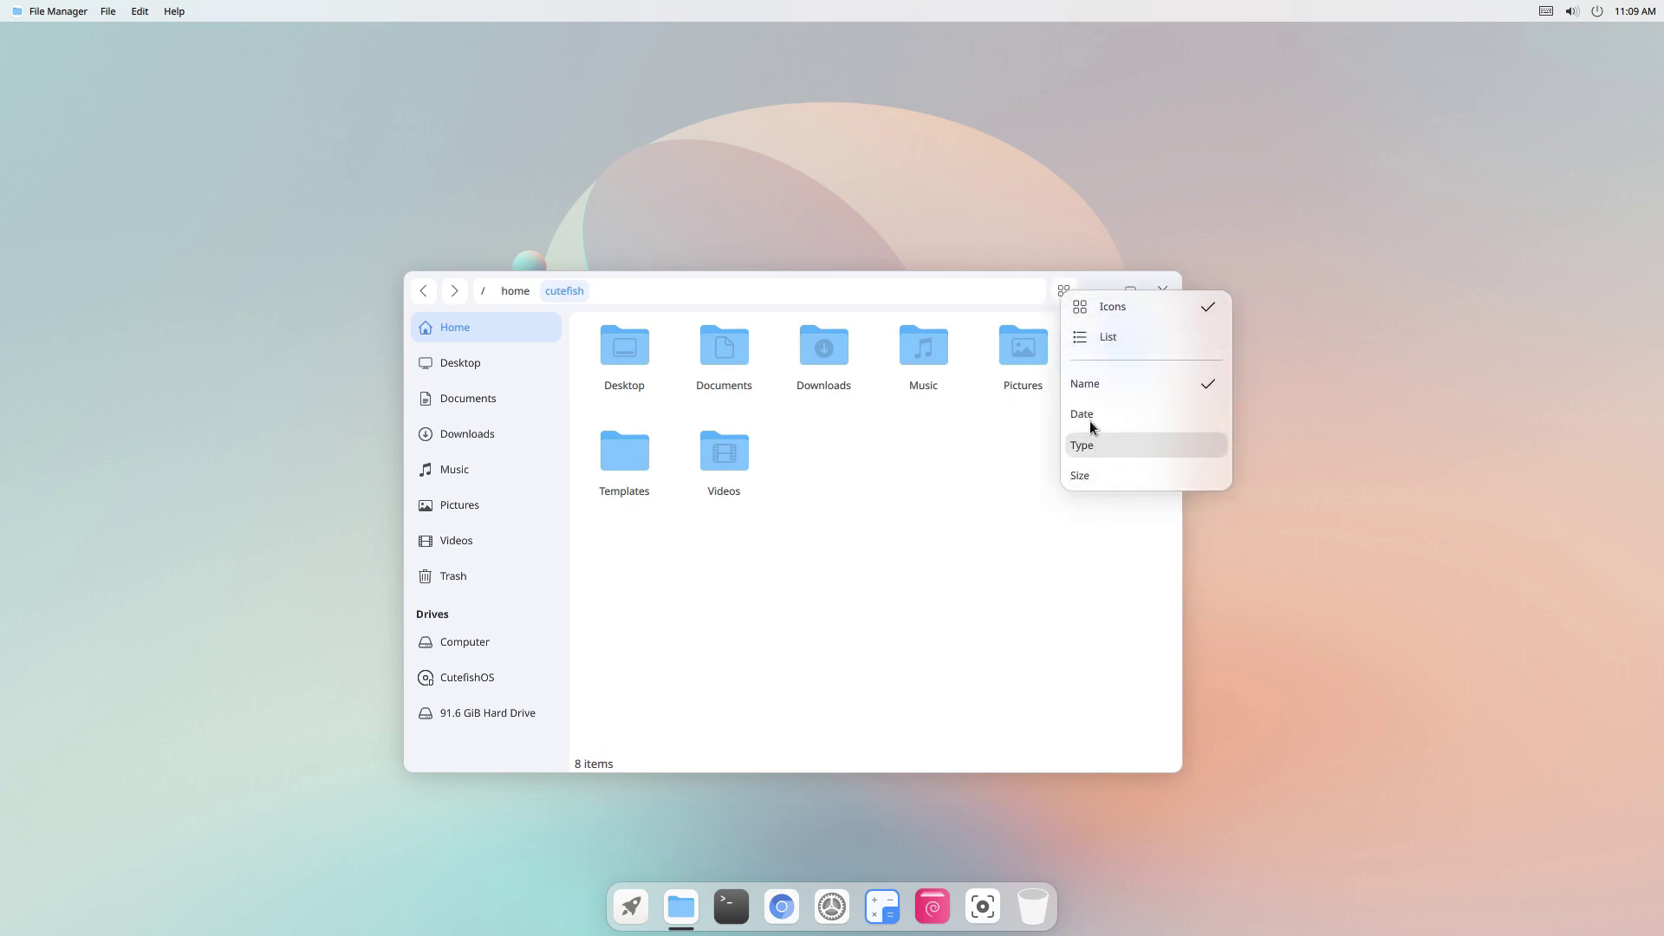
{"action": "left_click", "coordinate": [1008, 532]}
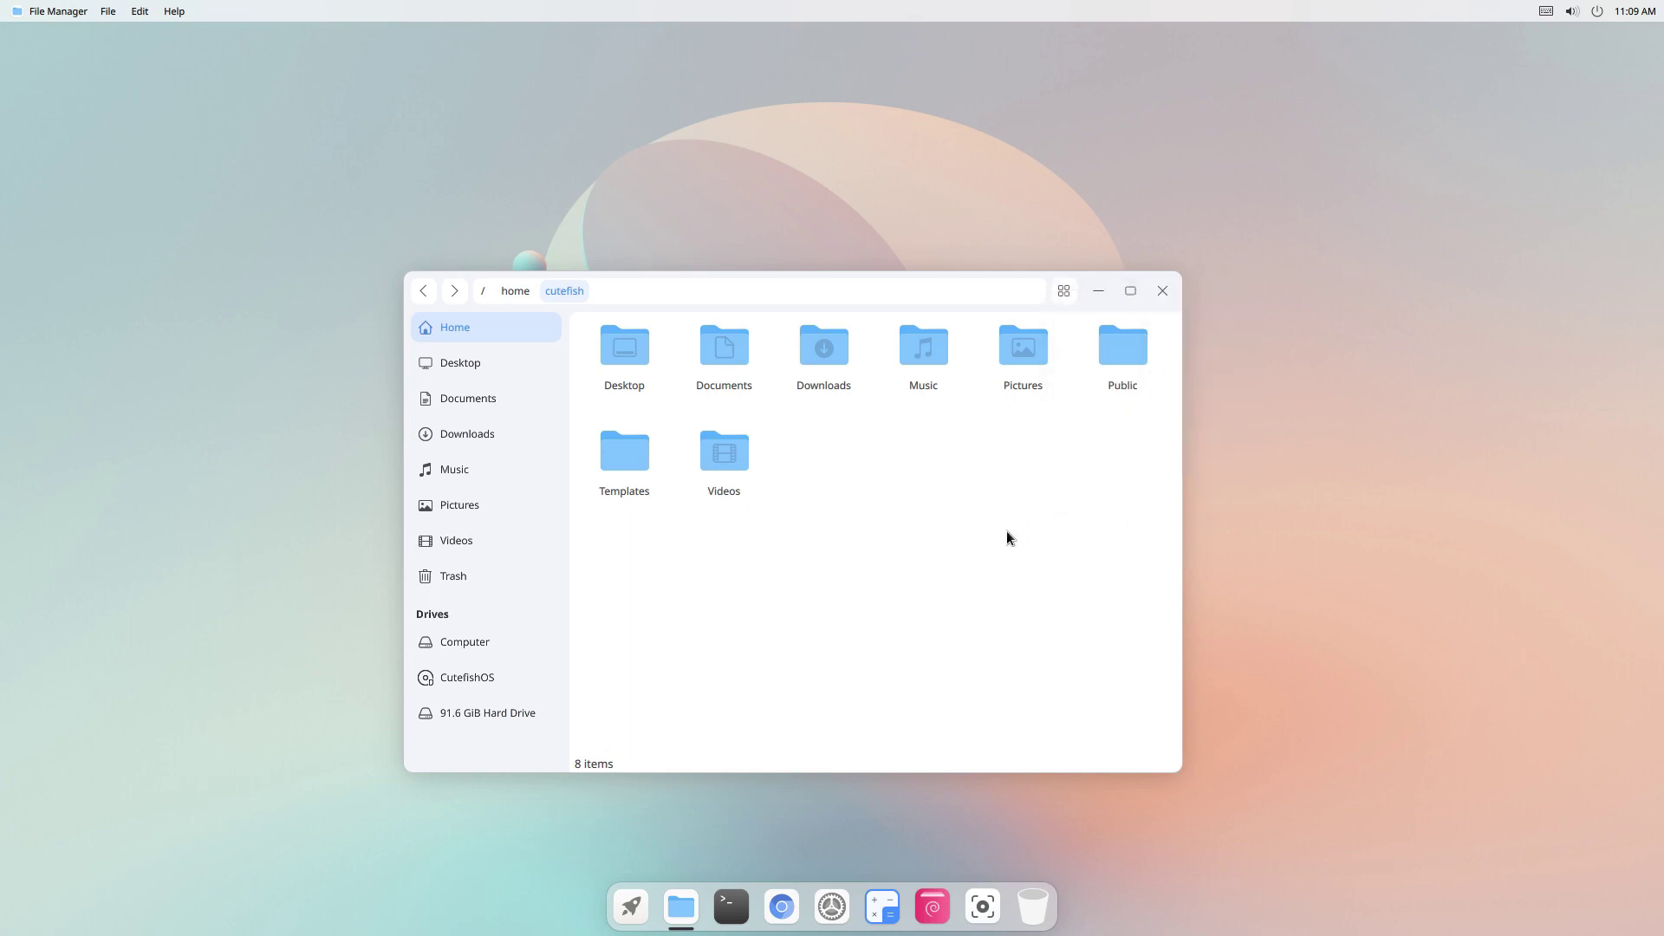
- View the properties of the cutefish home folder and of the Videos folder without changes
{"action": "right_click", "coordinate": [887, 532]}
{"action": "left_click", "coordinate": [938, 720]}
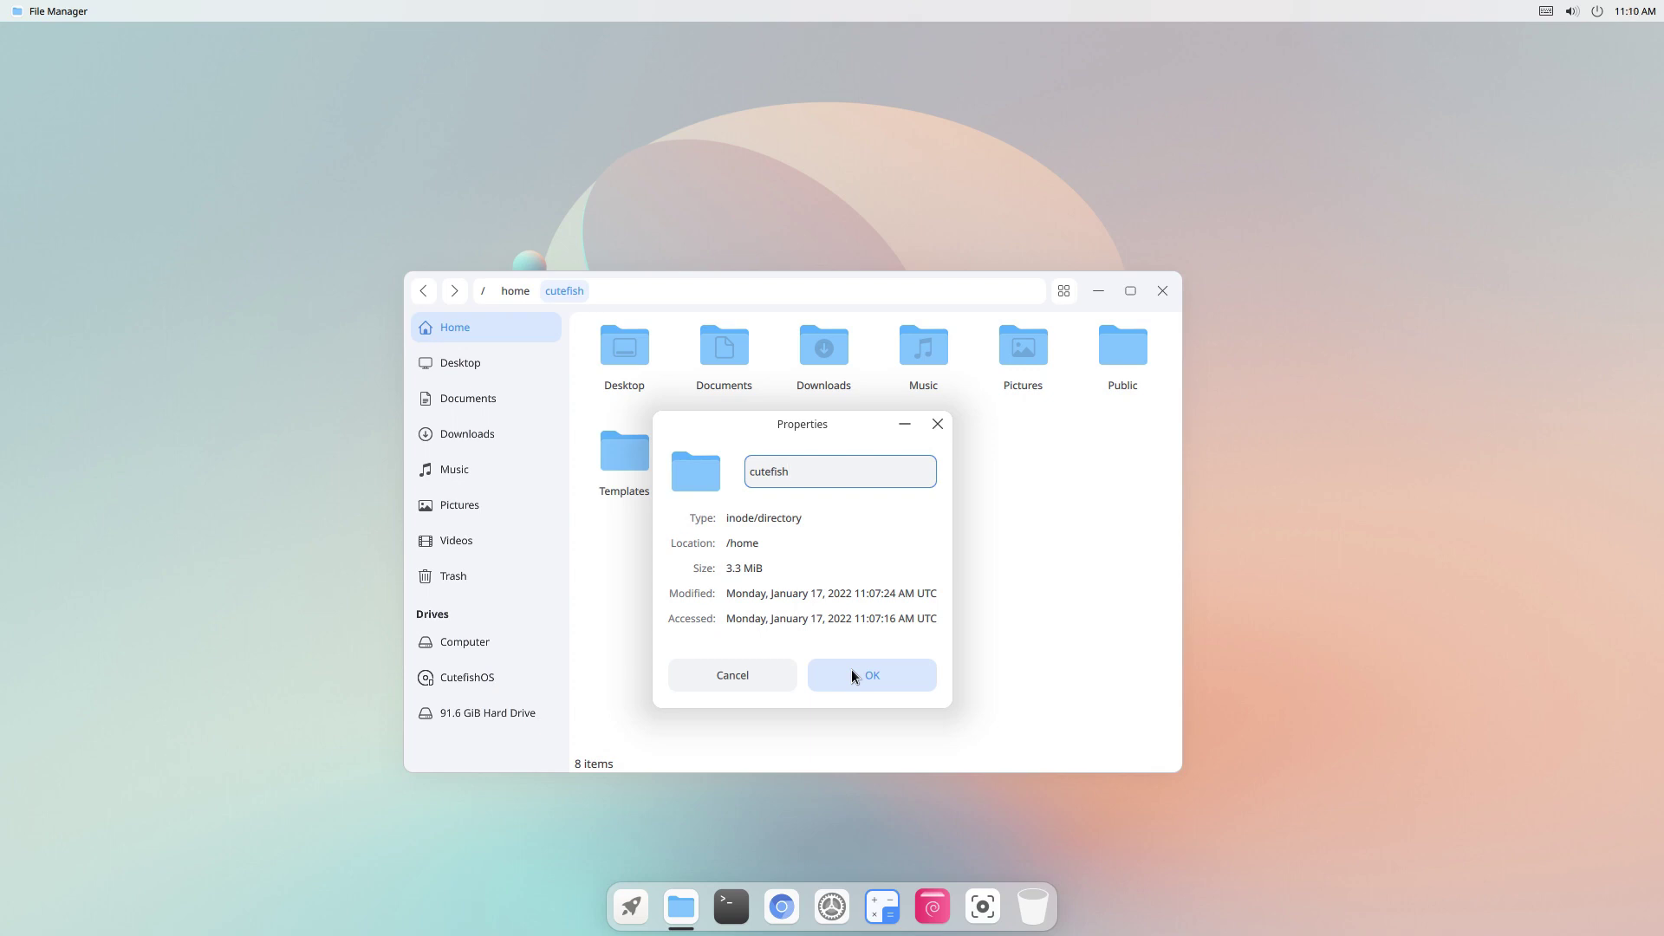
{"action": "left_click", "coordinate": [851, 675]}
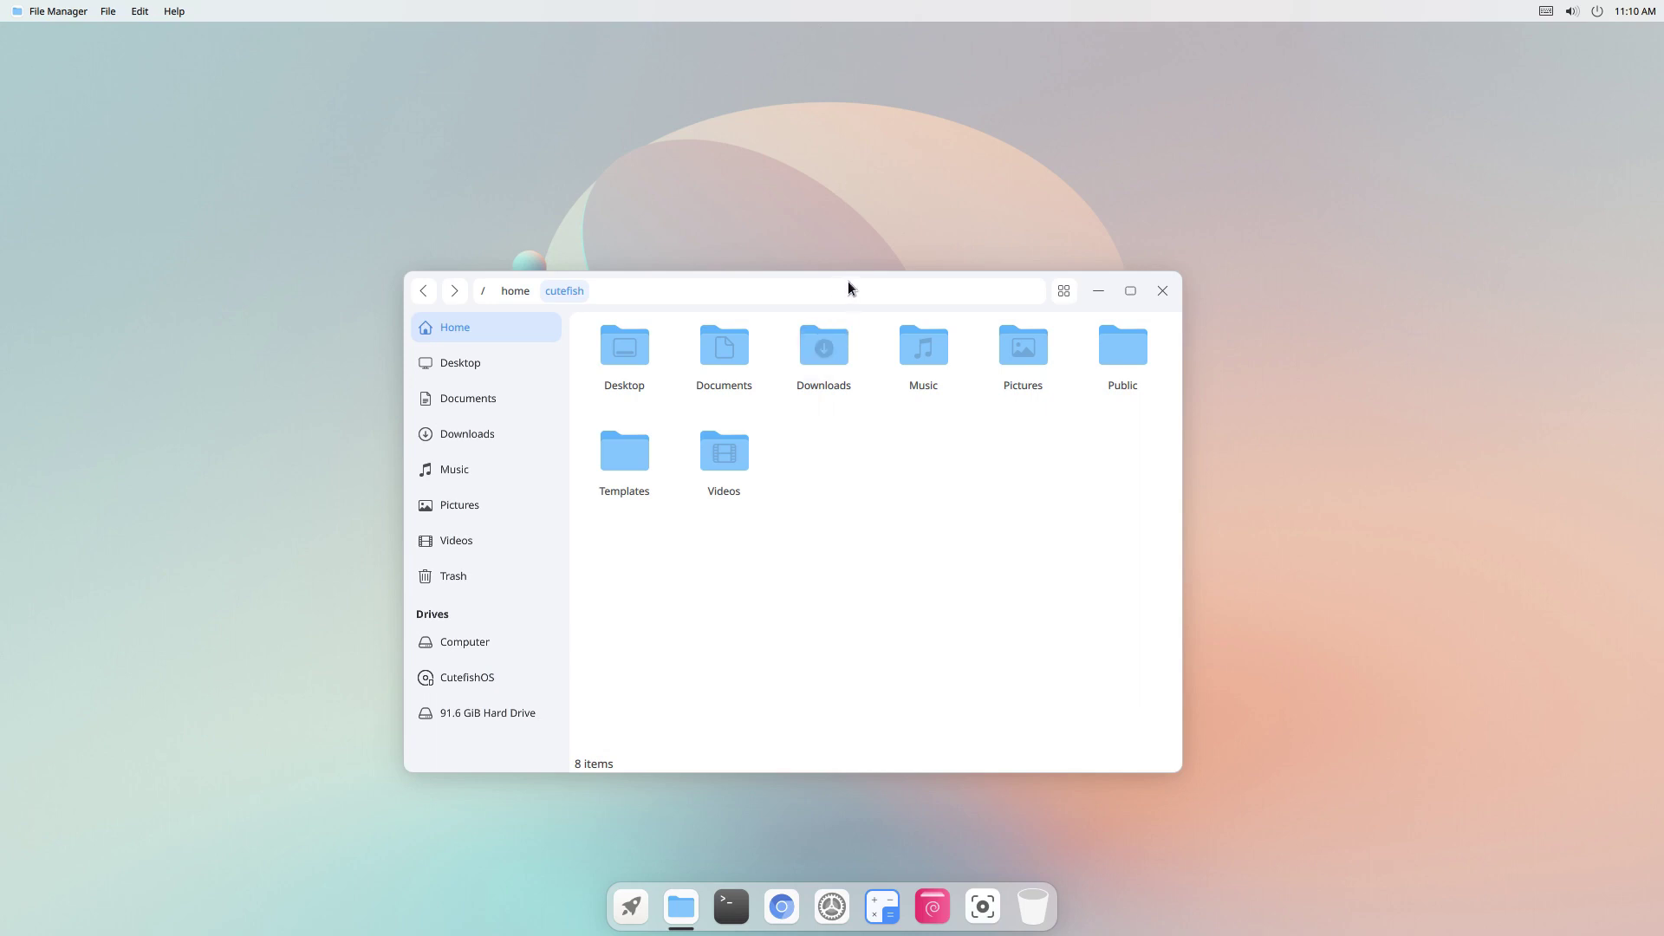
{"action": "right_click", "coordinate": [721, 466]}
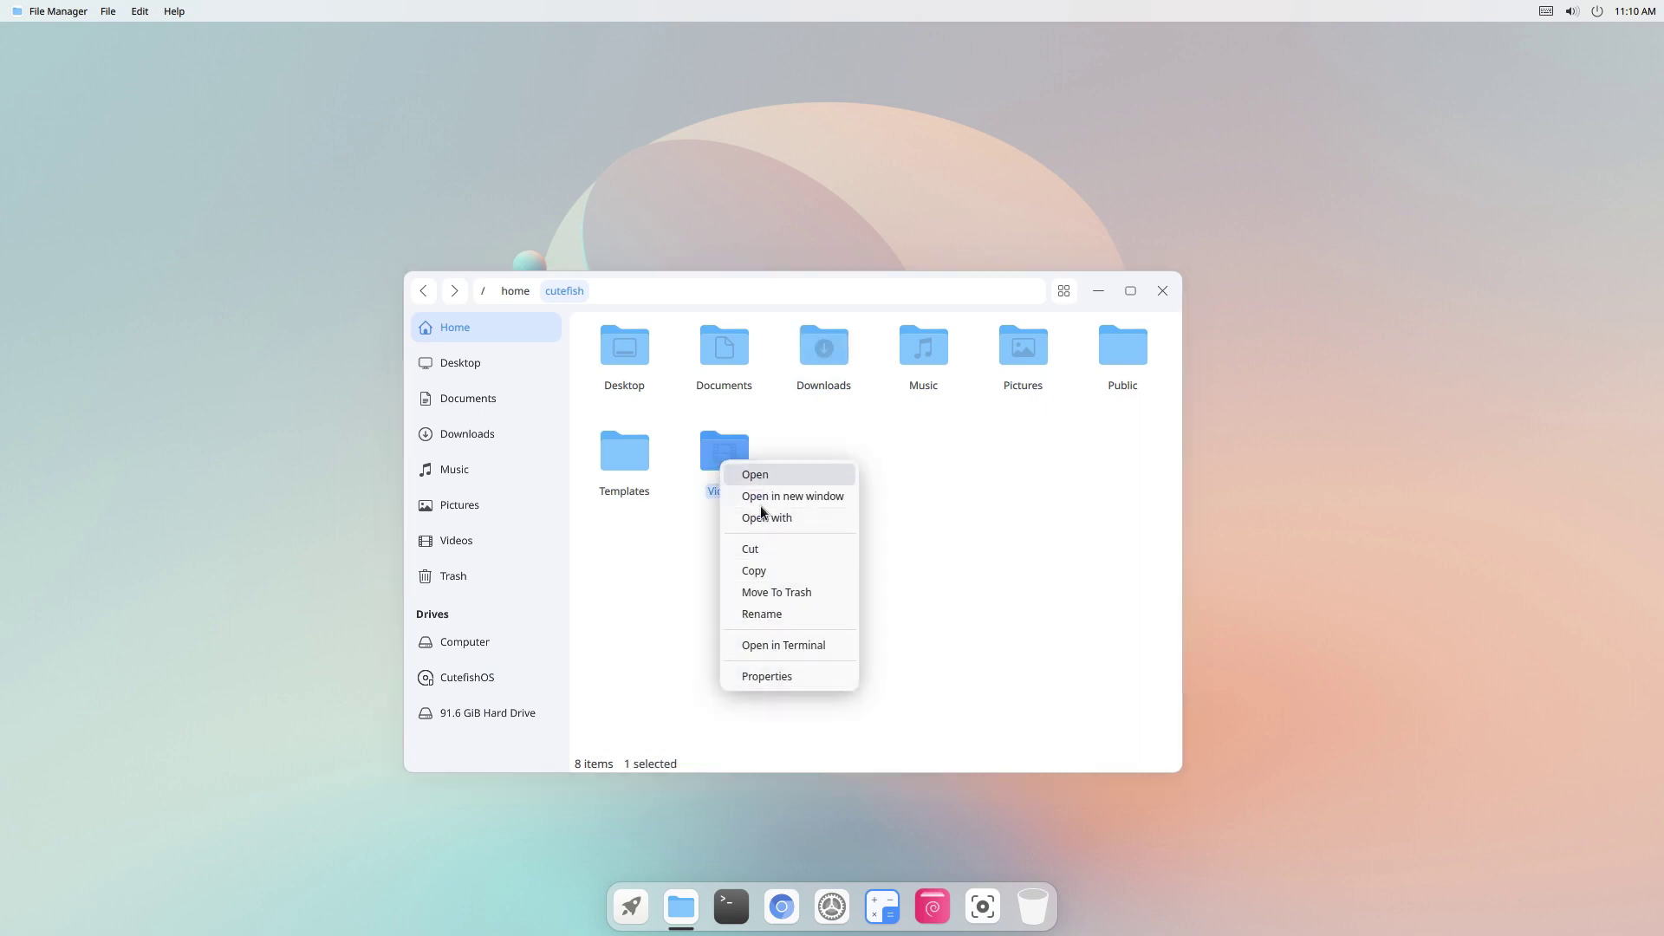
{"action": "left_click", "coordinate": [761, 674]}
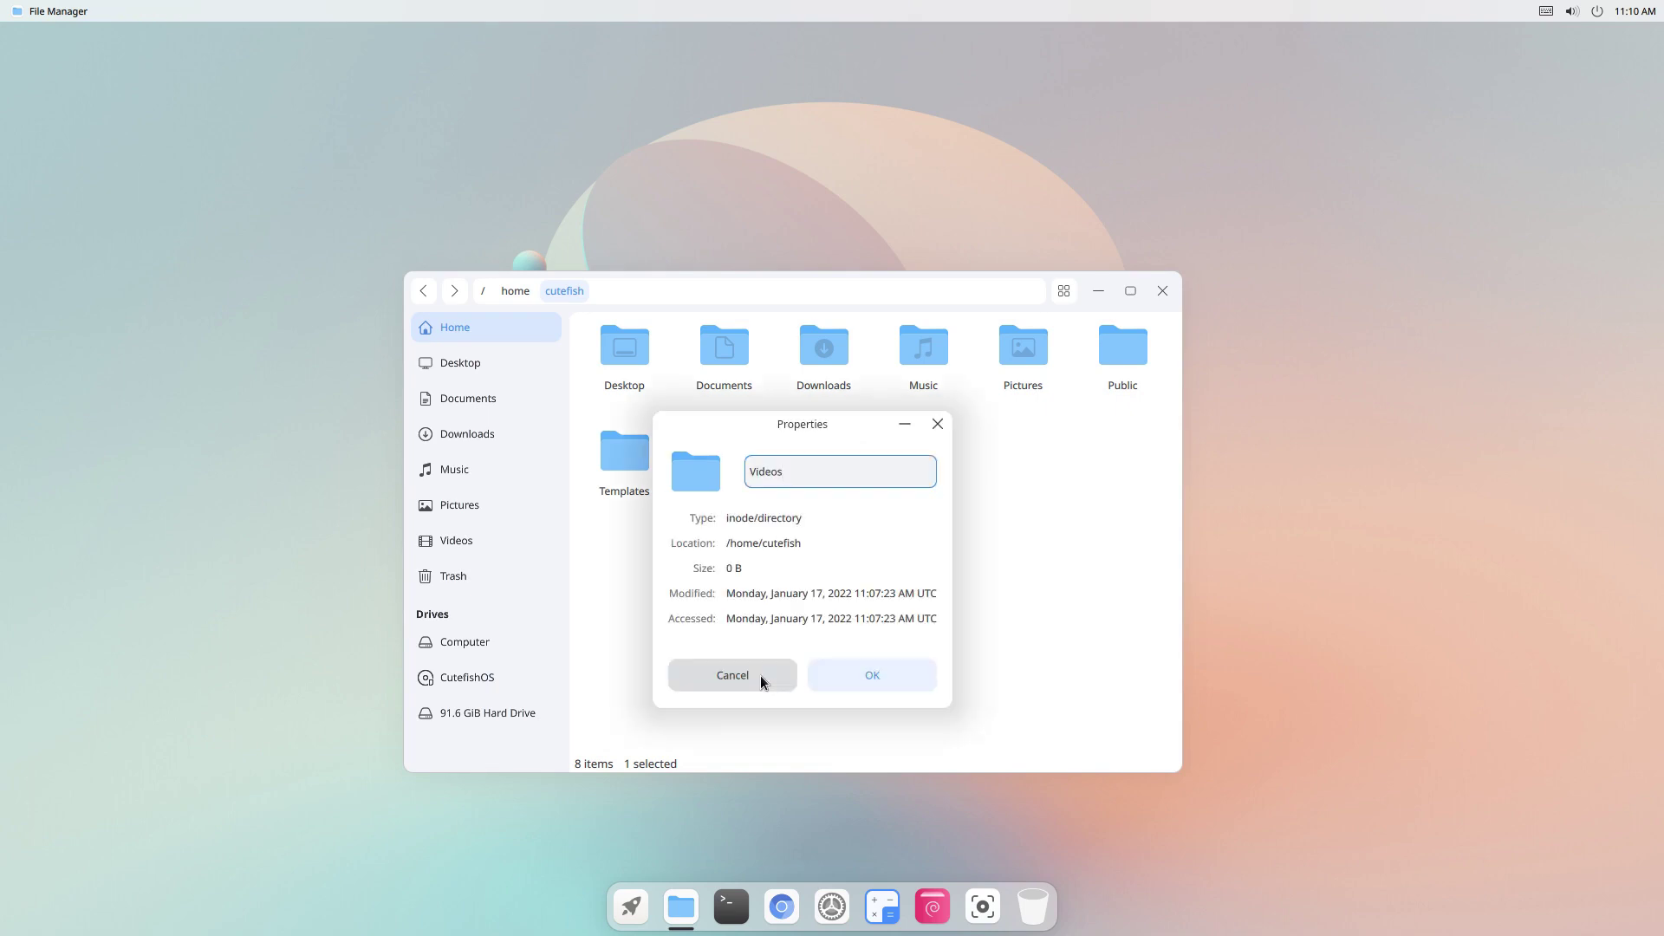
{"action": "left_click", "coordinate": [763, 675]}
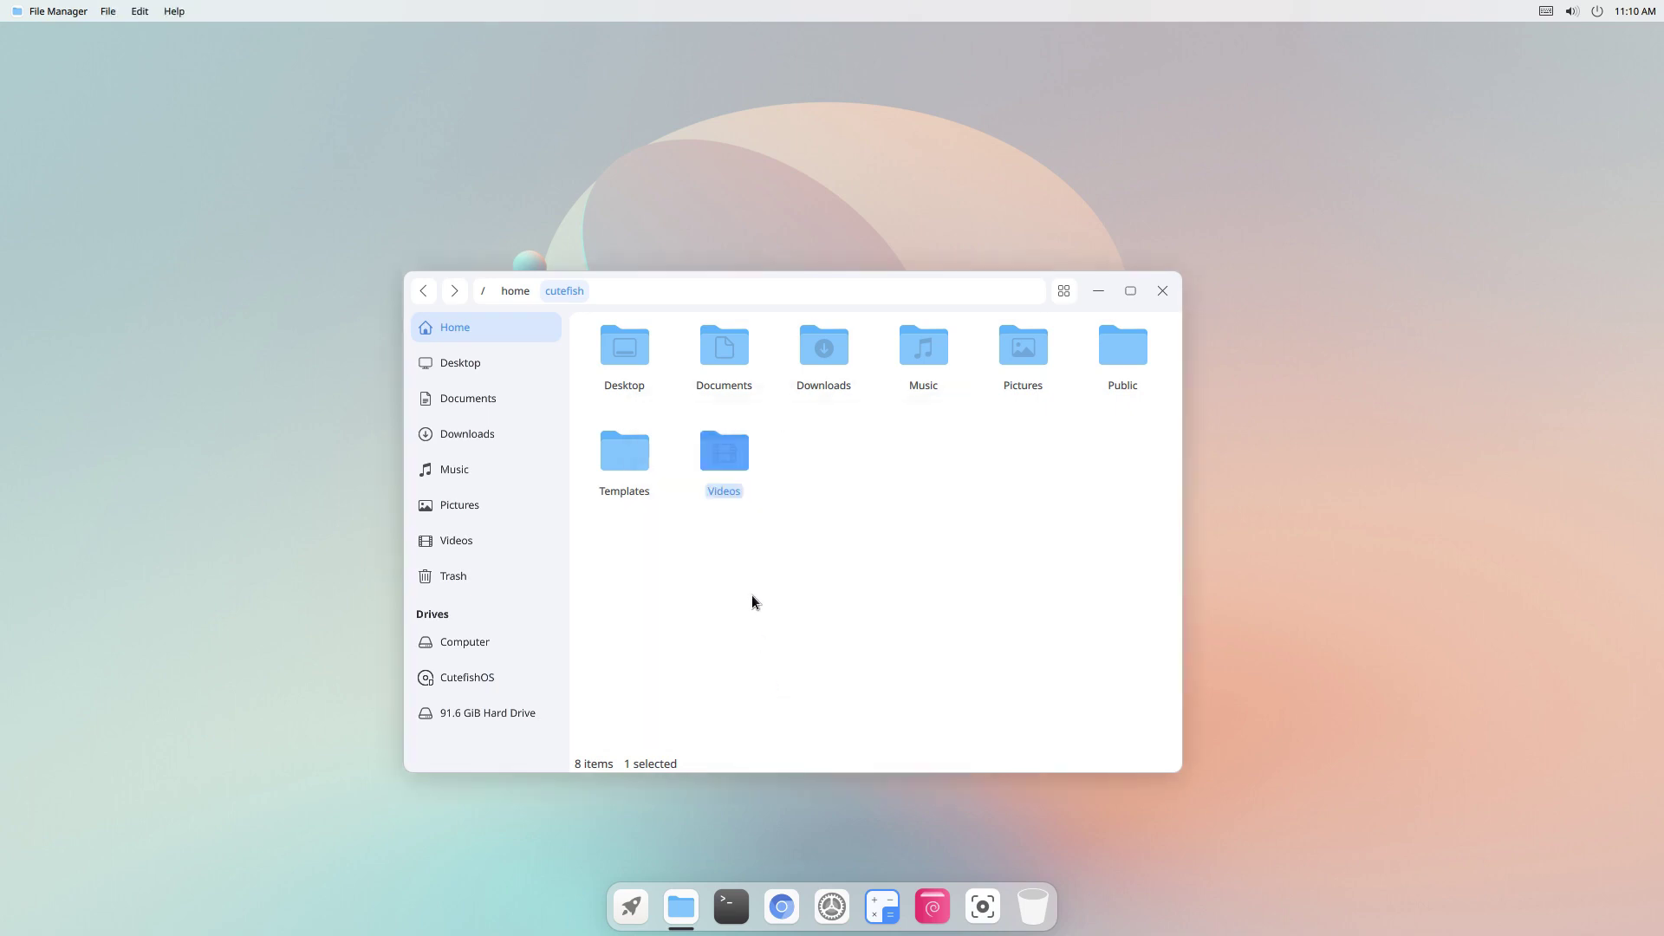
- Look through the Edit and Help menus, then reopen System Settings from the dock
{"action": "left_click", "coordinate": [140, 12]}
{"action": "left_click", "coordinate": [172, 10]}
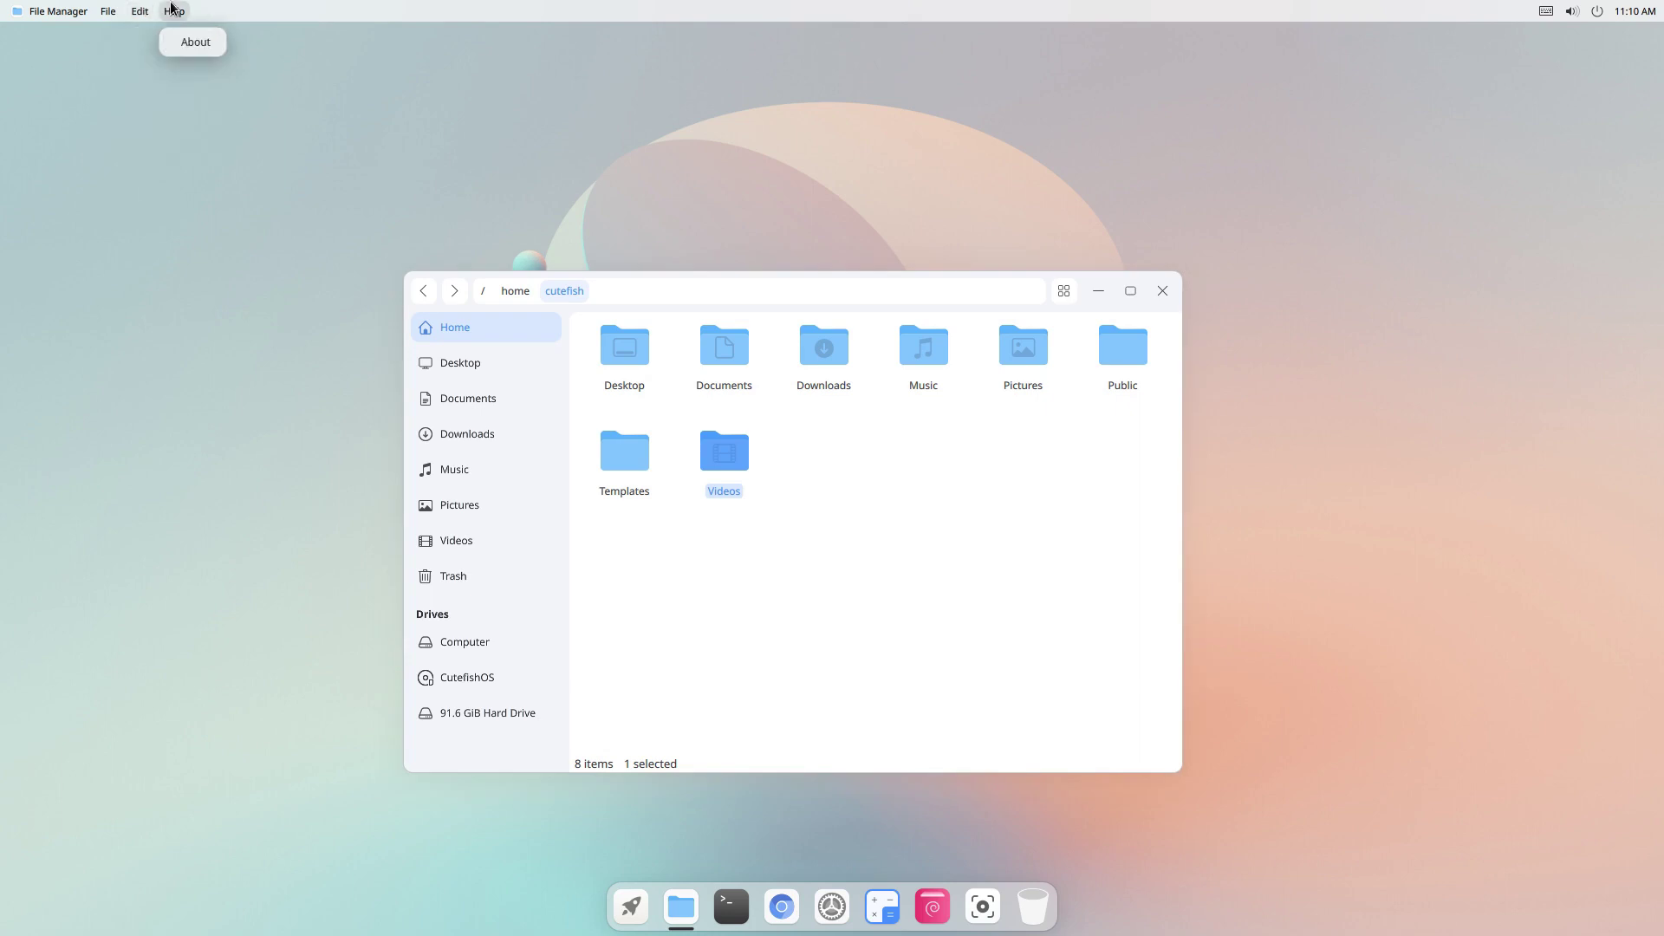
{"action": "left_click", "coordinate": [886, 635]}
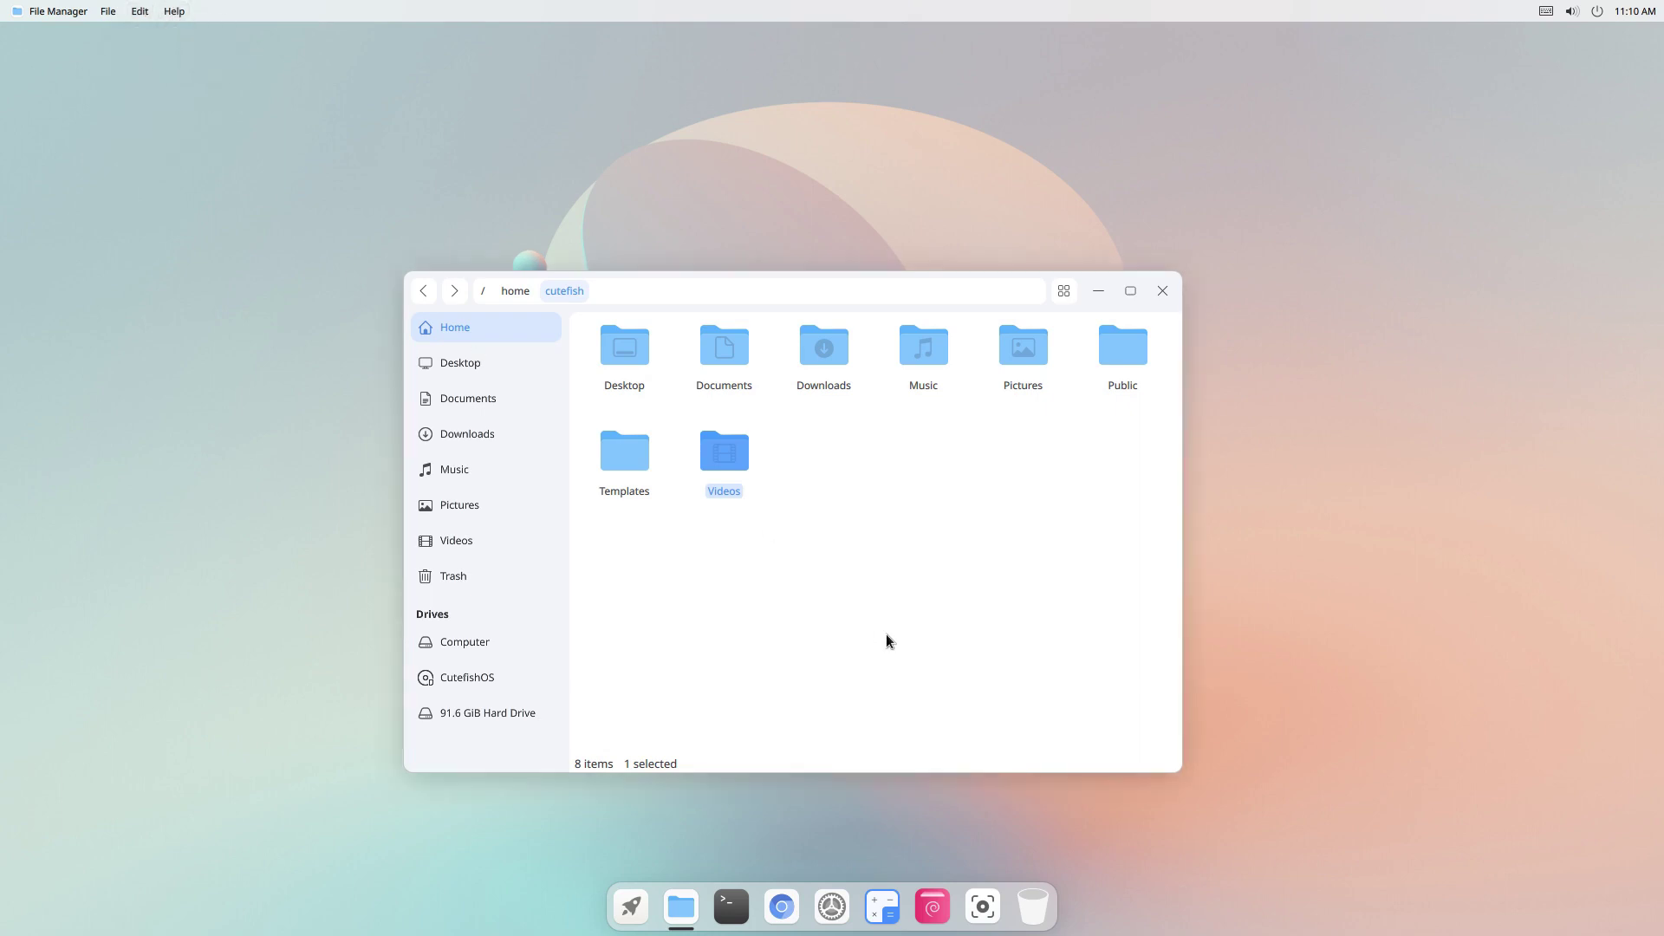
{"action": "left_click", "coordinate": [835, 912]}
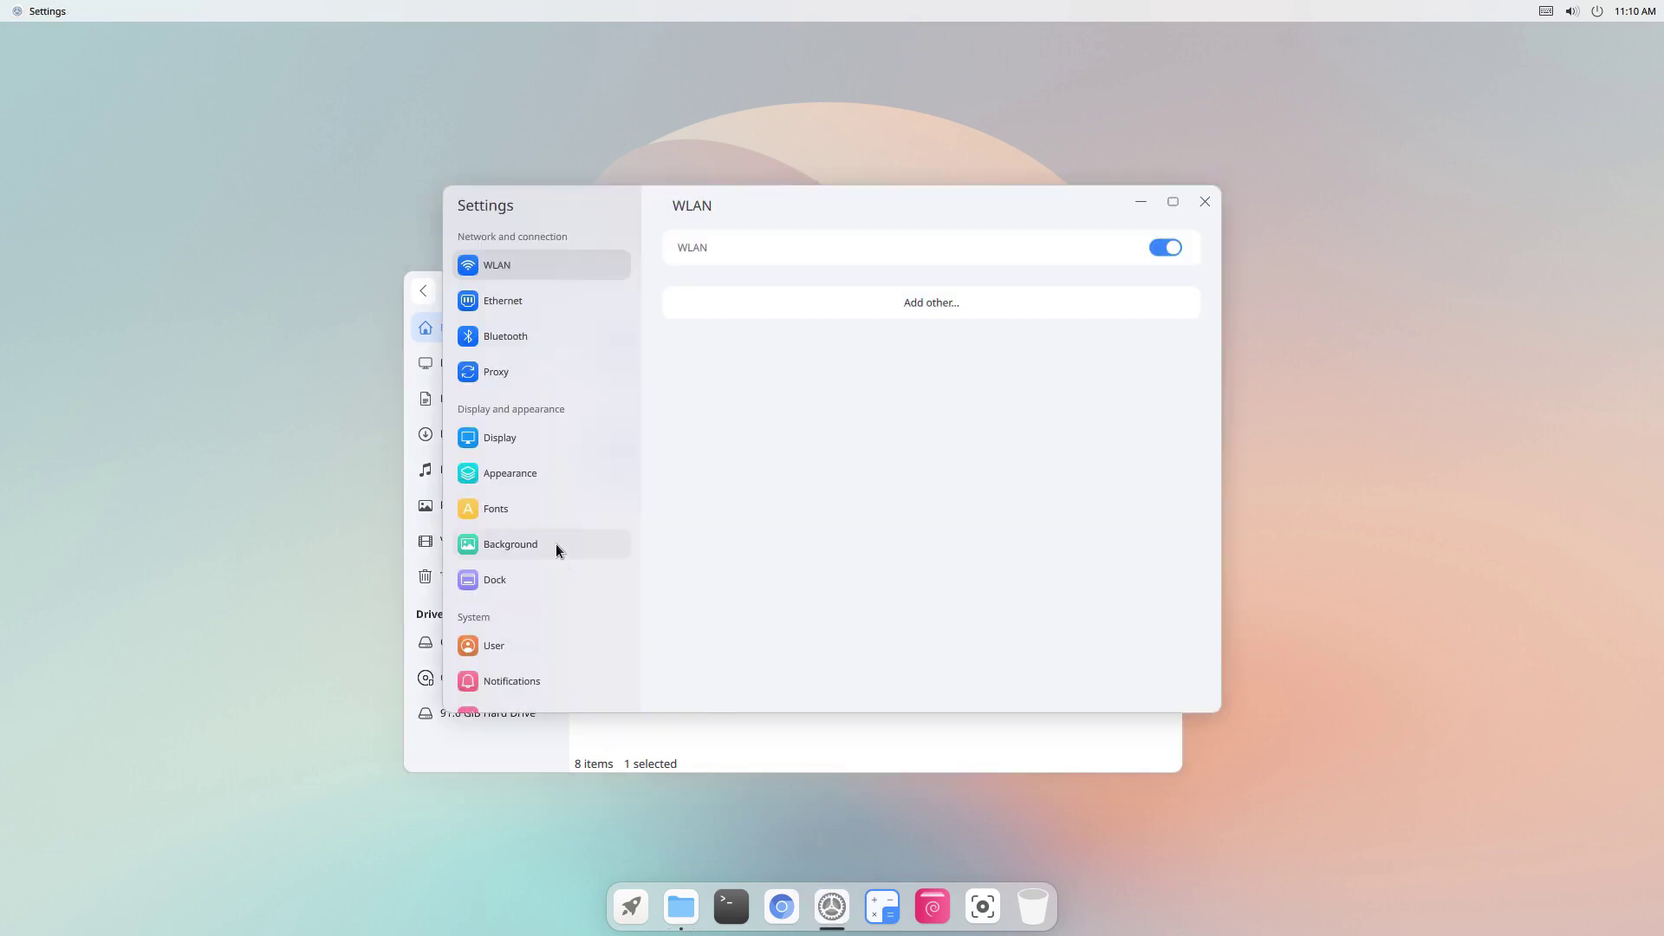
- Set the accent colour to purple on the Appearance page
{"action": "left_click", "coordinate": [532, 471]}
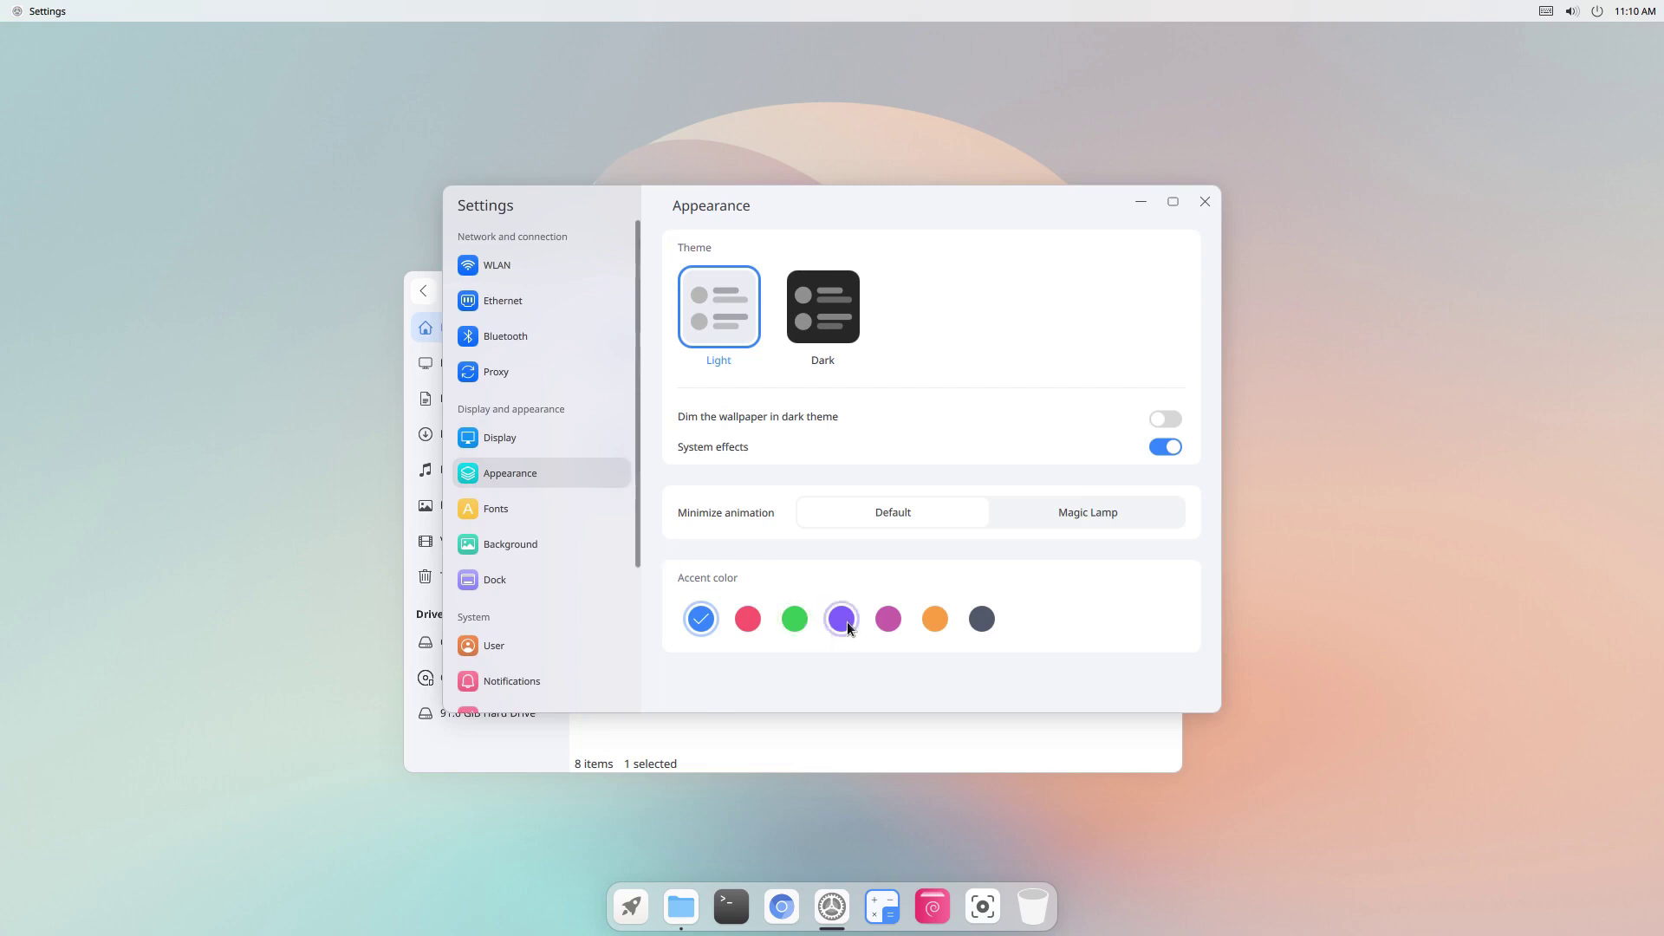
{"action": "left_click", "coordinate": [843, 620]}
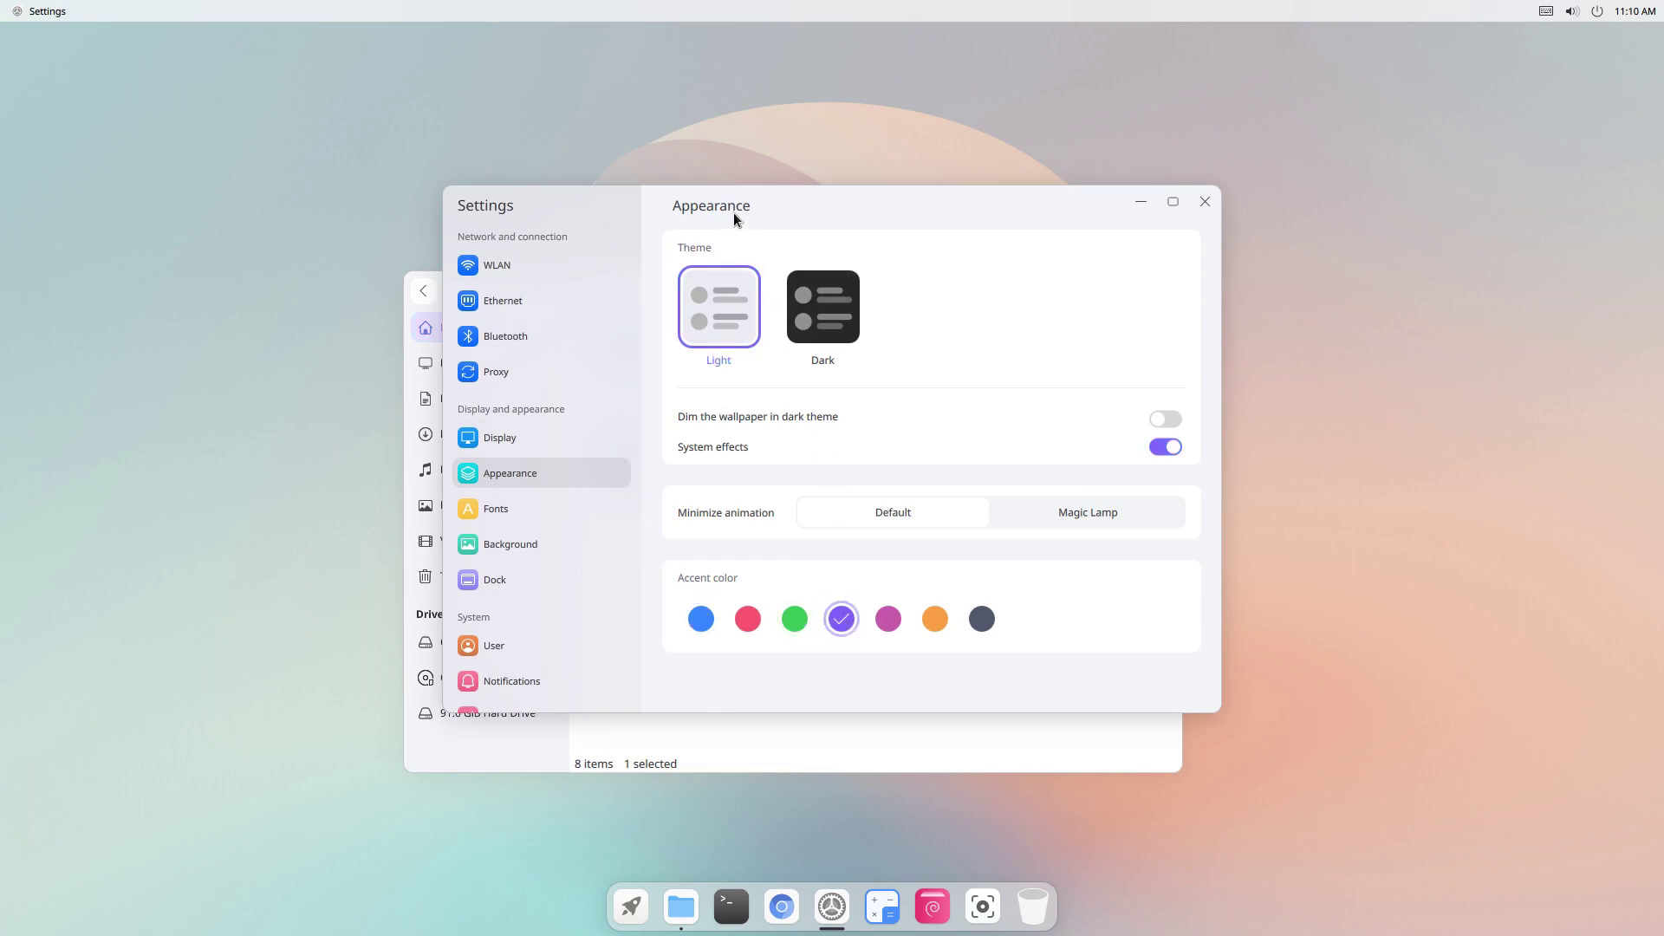
{"action": "left_click_drag", "start_coordinate": [733, 212], "coordinate": [1119, 245]}
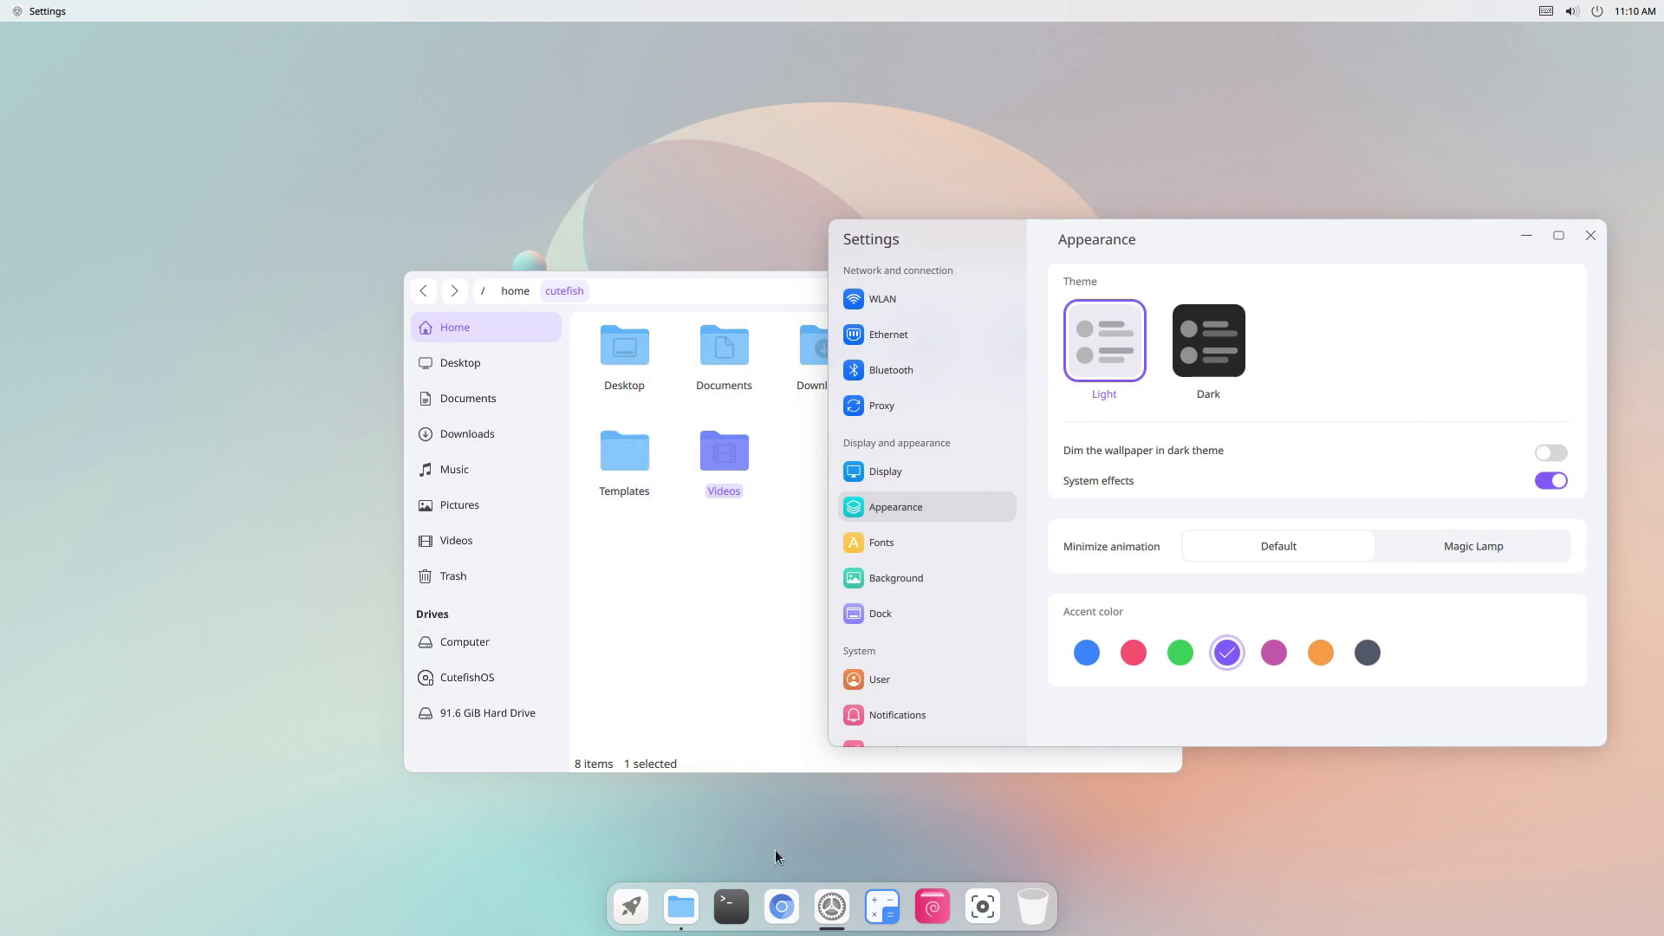
- Launch Calculator beside Settings and switch the desktop to the Dark theme
{"action": "left_click", "coordinate": [884, 906]}
{"action": "left_click_drag", "start_coordinate": [808, 226], "coordinate": [323, 107]}
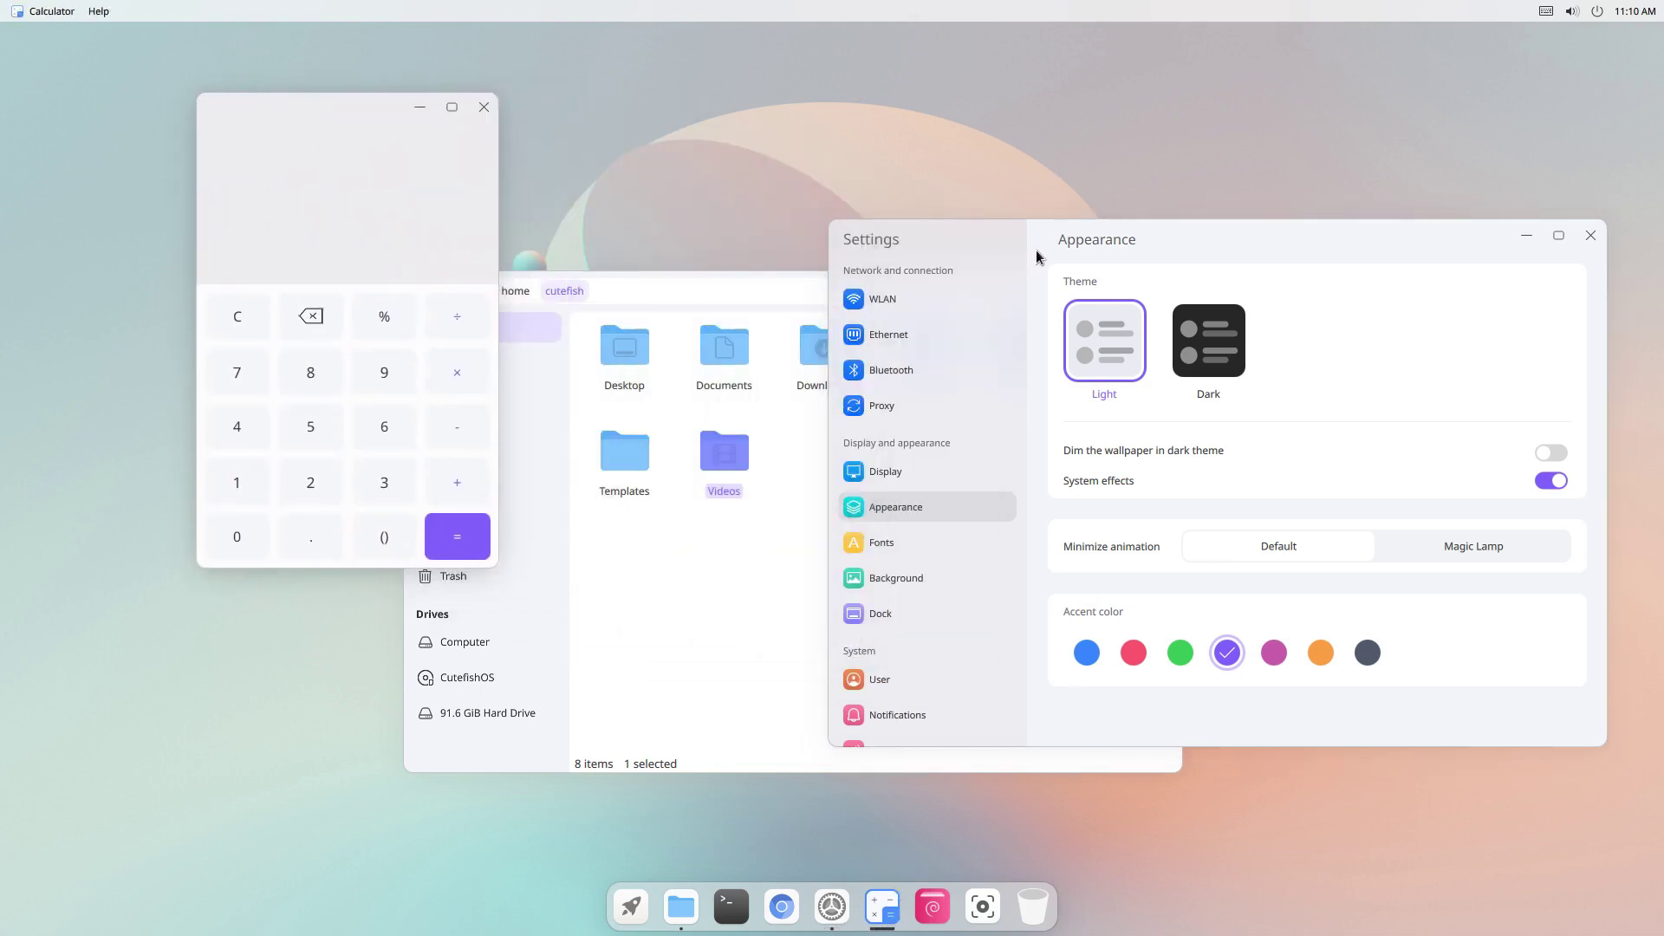
{"action": "left_click_drag", "start_coordinate": [1032, 251], "coordinate": [916, 237]}
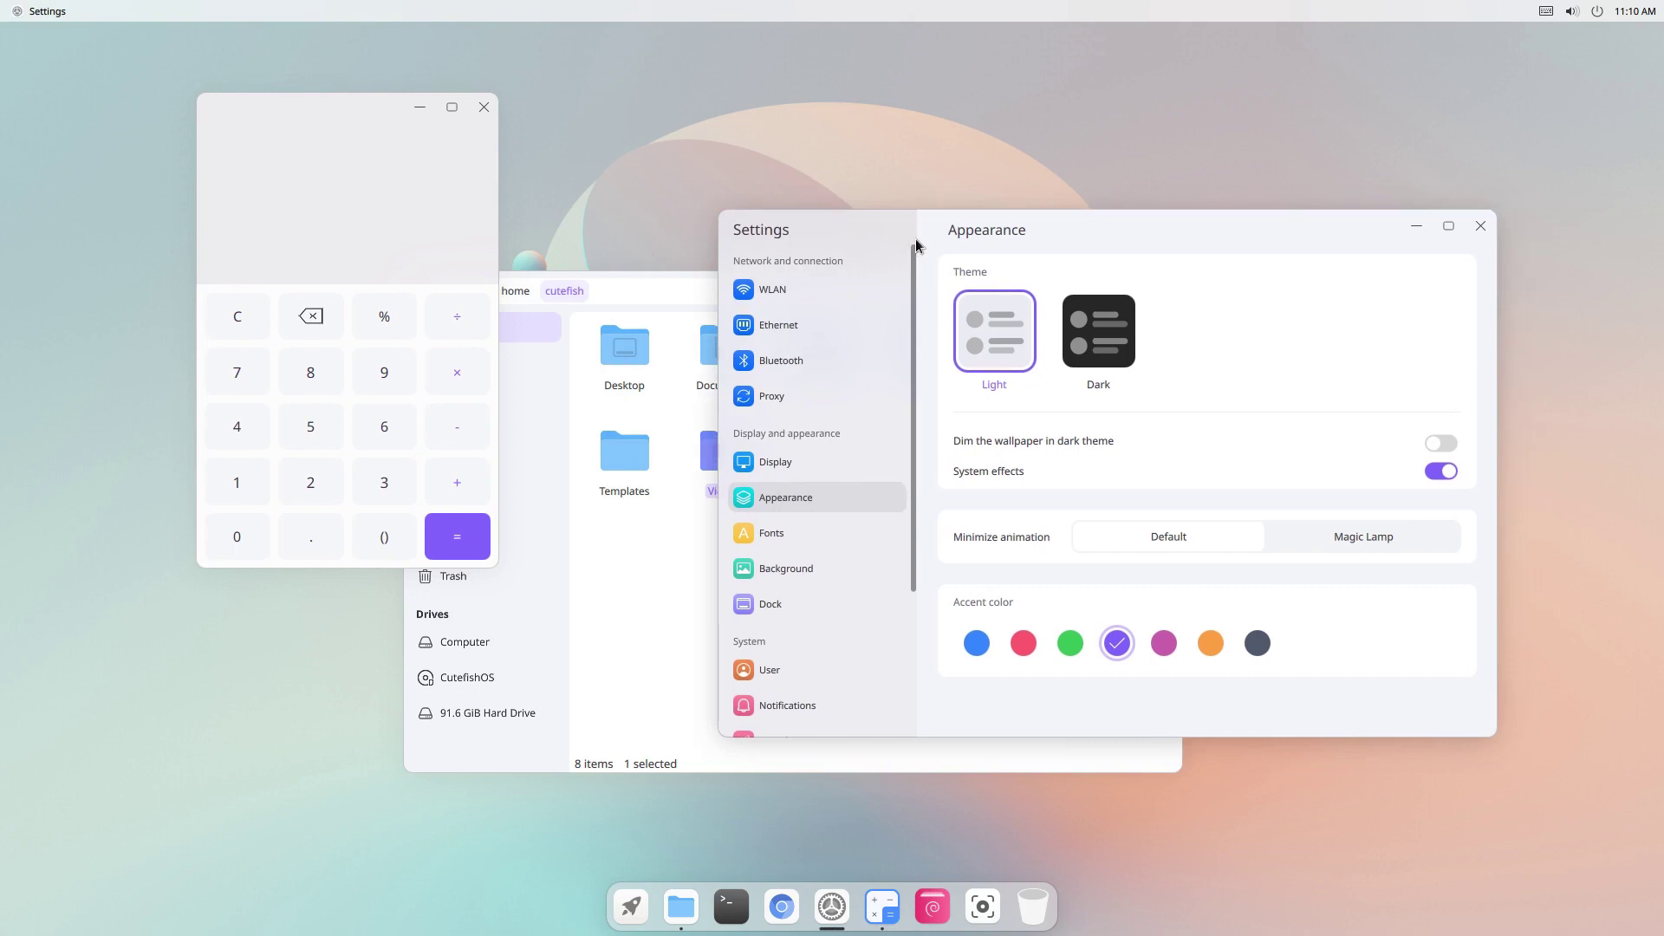
{"action": "left_click", "coordinate": [1084, 347]}
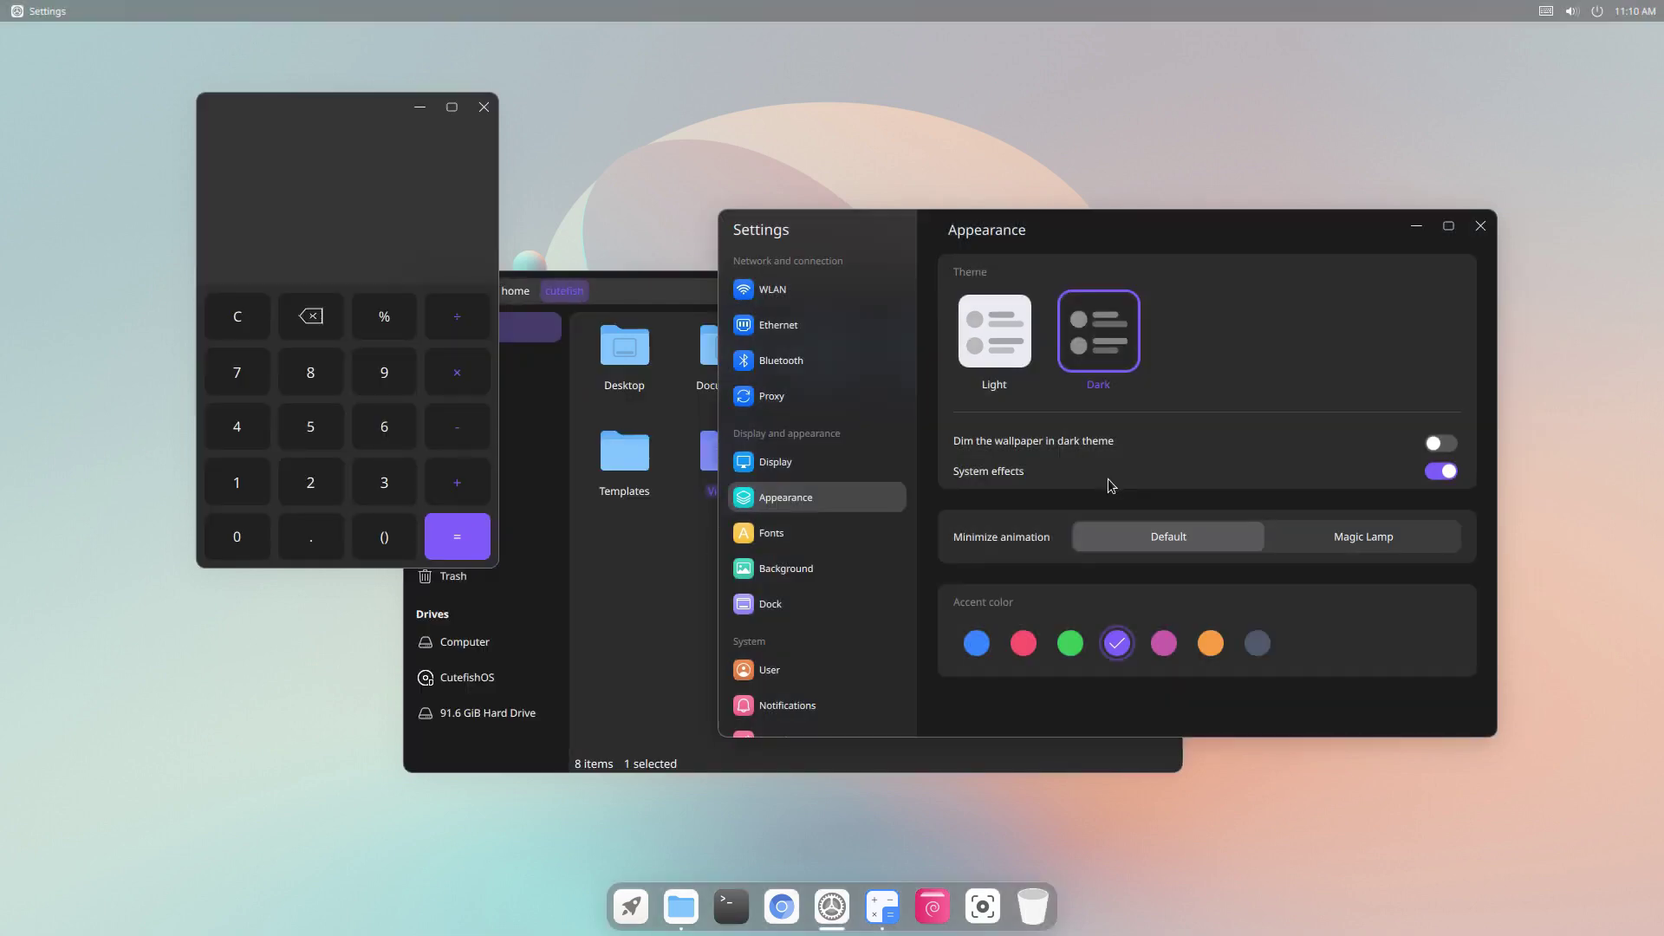